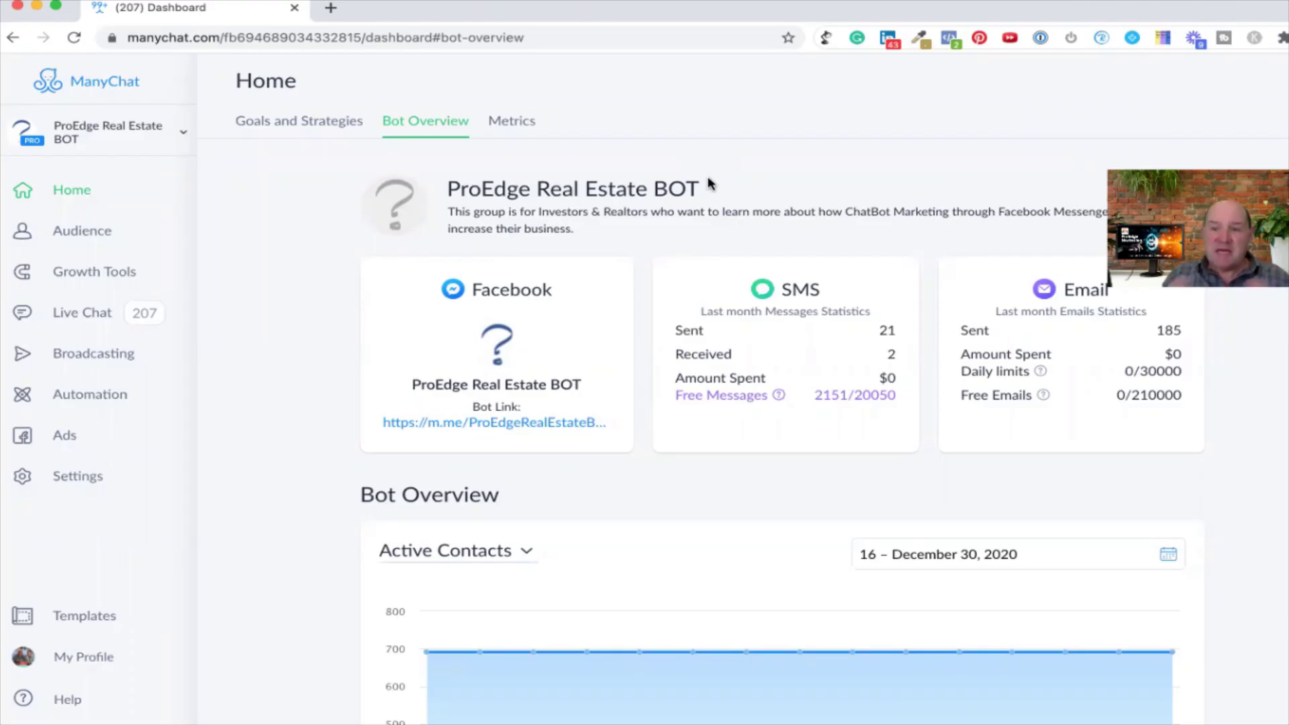
Create a new automation sequence named "Motivated Sellers Drip".
{"action": "left_click", "coordinate": [76, 401]}
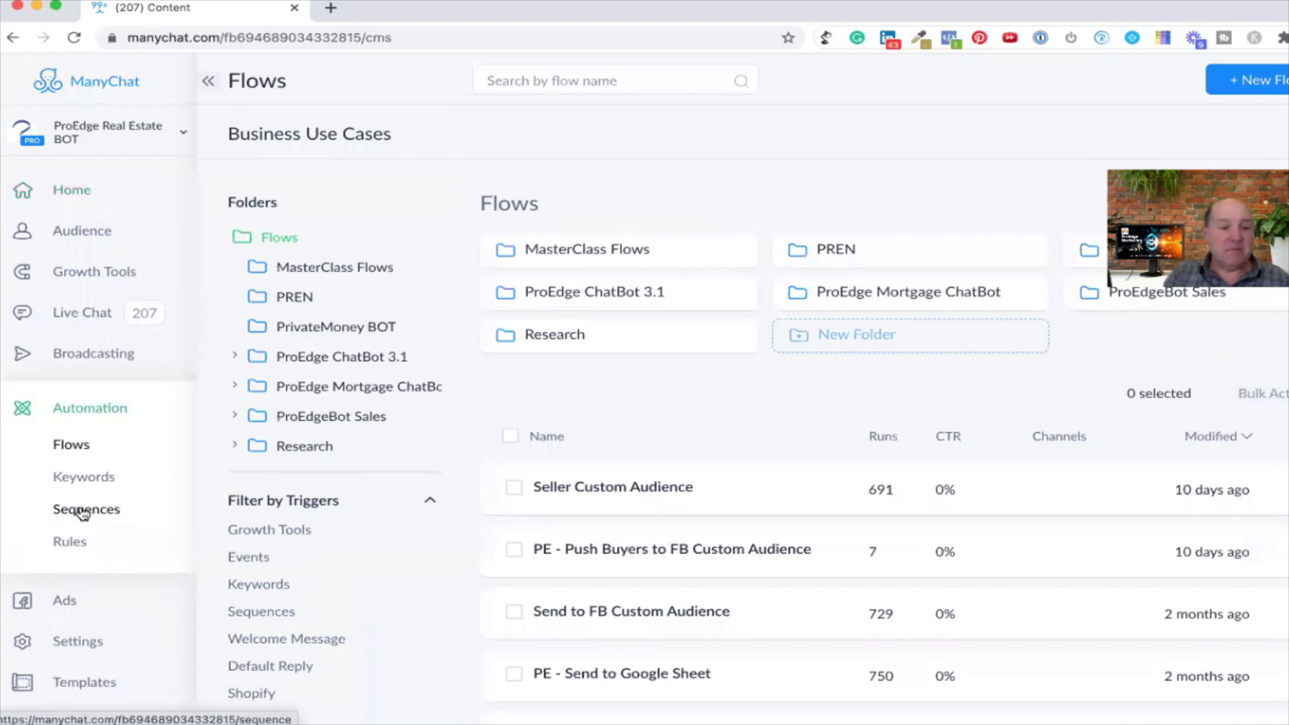
{"action": "left_click", "coordinate": [83, 511]}
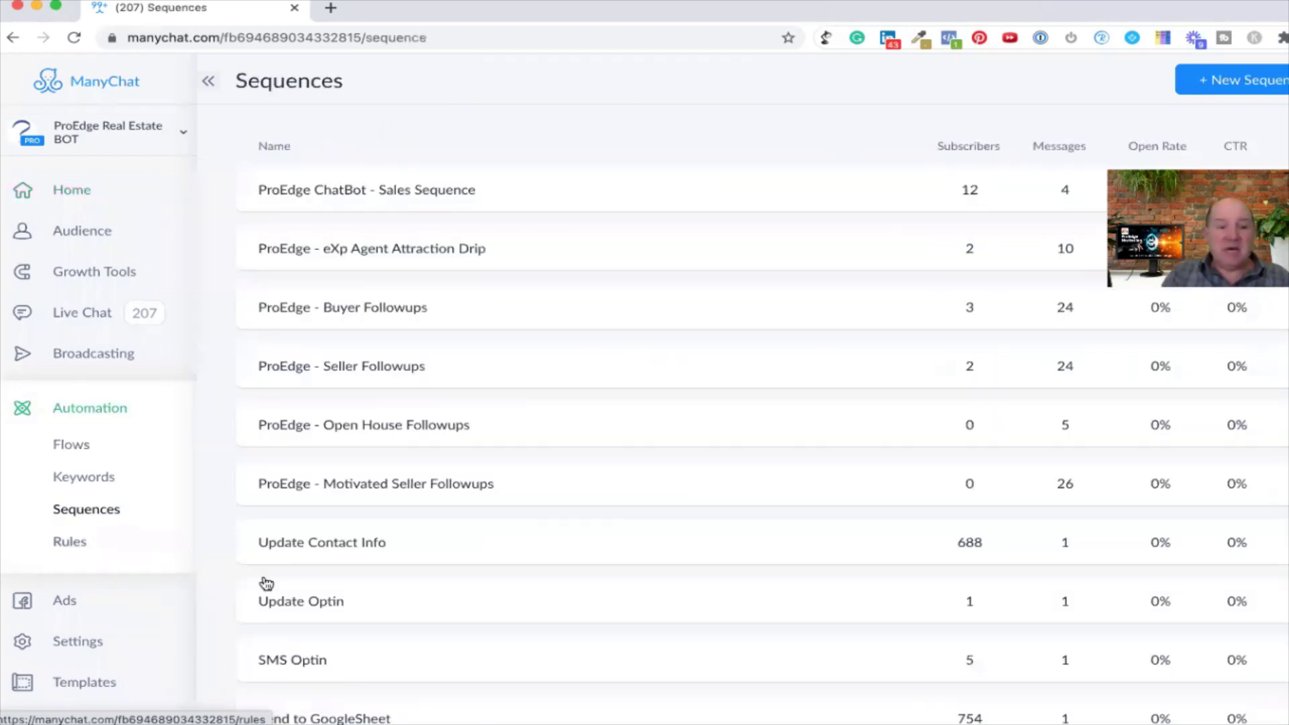
{"action": "scroll", "coordinate": [392, 600], "scroll_direction": "down", "scroll_amount": 4}
{"action": "scroll", "coordinate": [392, 599], "scroll_direction": "up", "scroll_amount": 1}
{"action": "scroll", "coordinate": [393, 599], "scroll_direction": "down", "scroll_amount": 4}
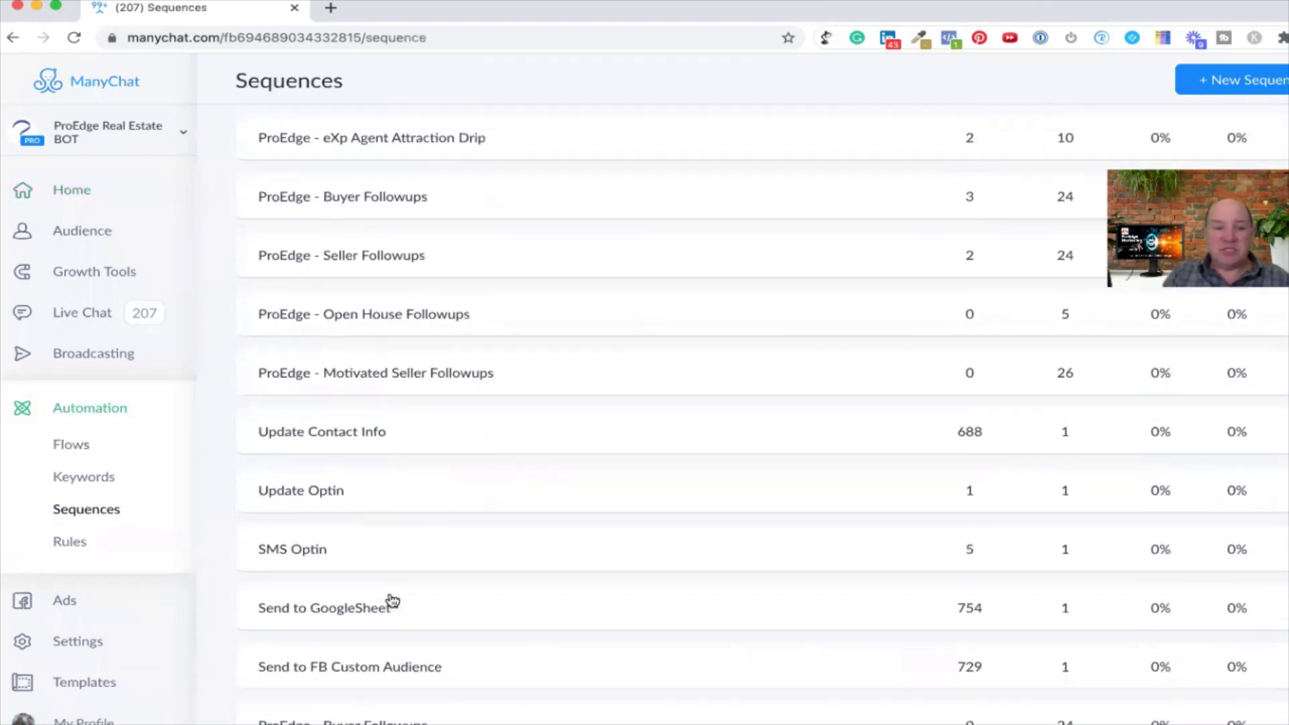
{"action": "scroll", "coordinate": [393, 599], "scroll_direction": "up", "scroll_amount": 6}
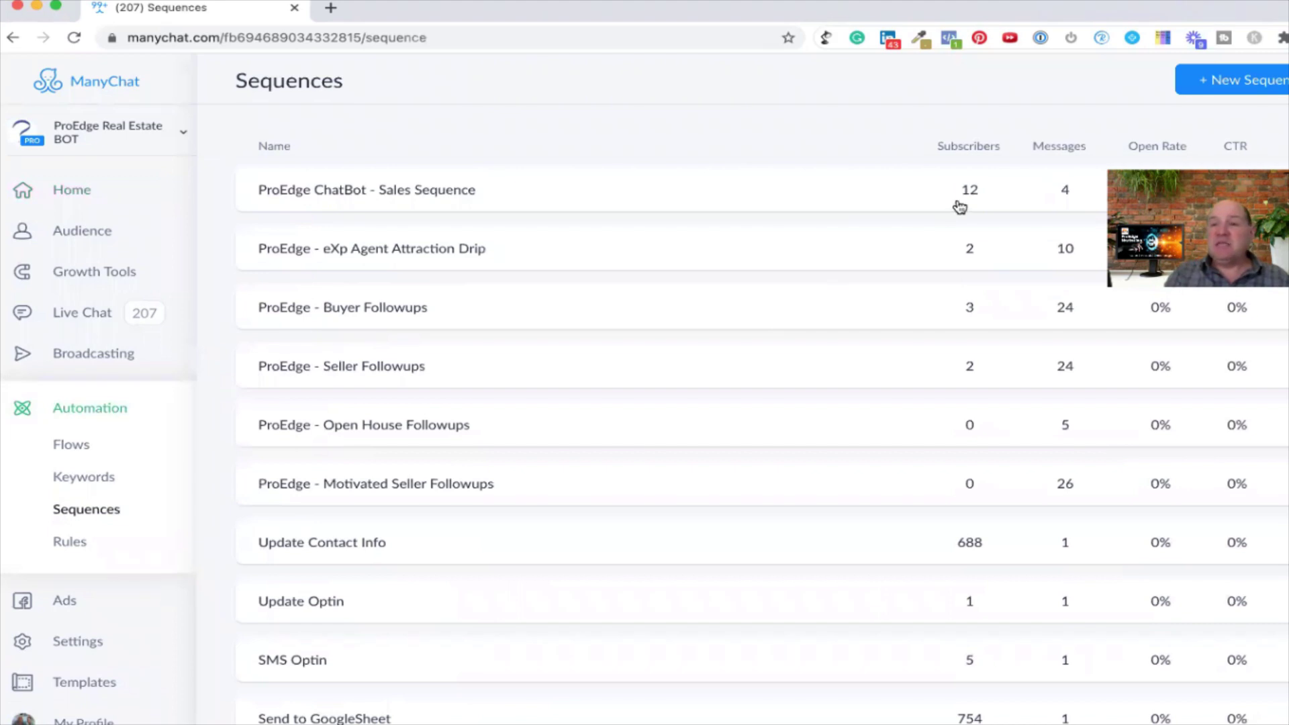
{"action": "left_click", "coordinate": [1246, 84]}
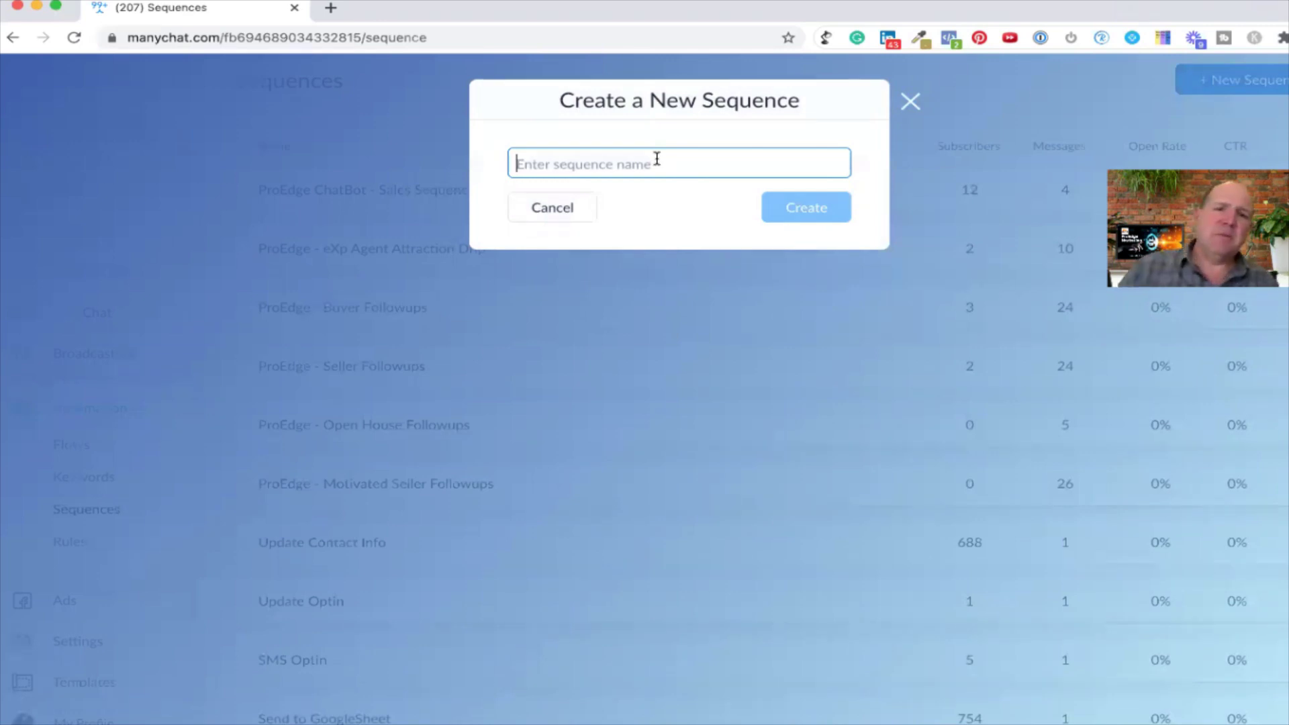
{"action": "type", "text": "Mo"}
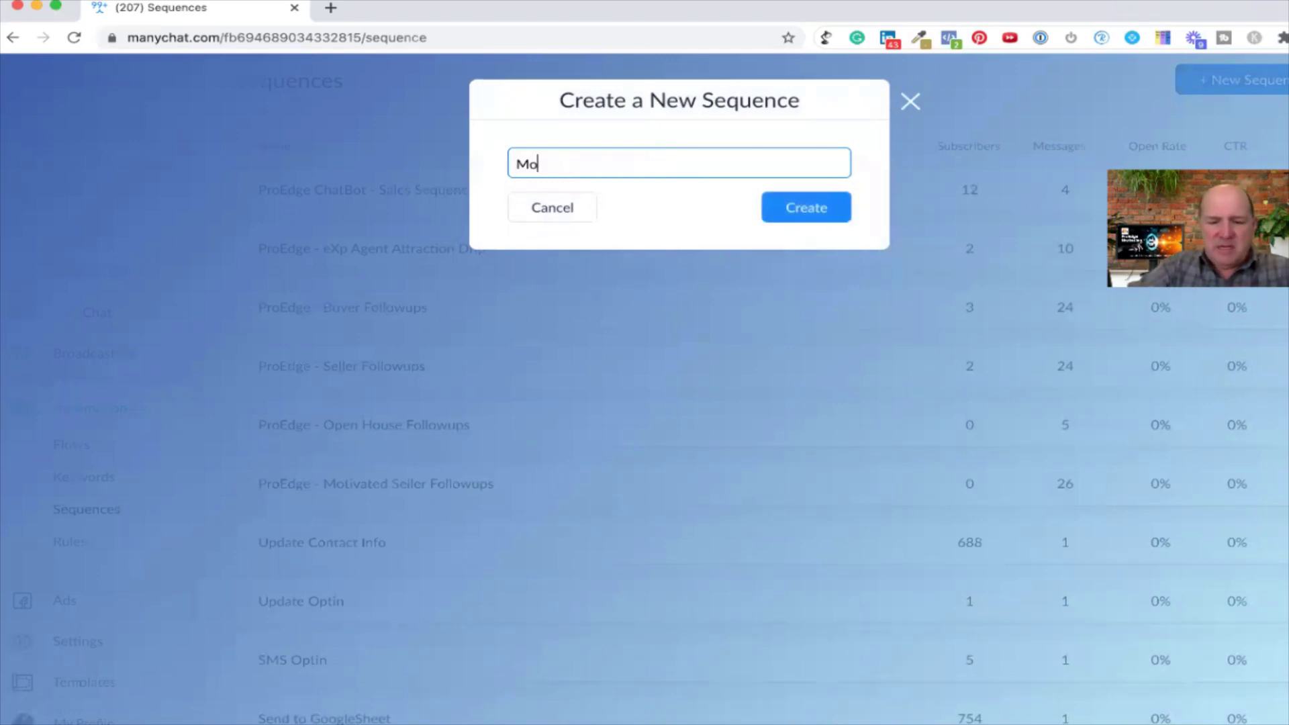
{"action": "type", "text": "tivated S"}
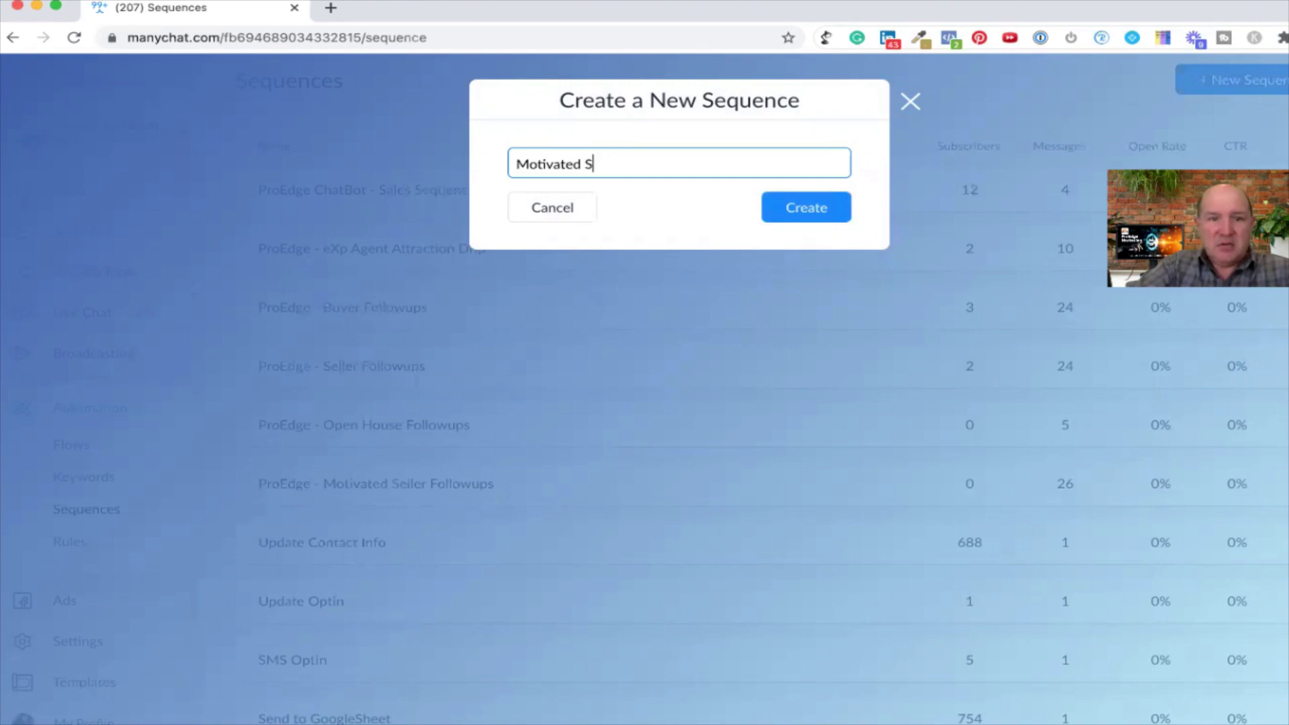
{"action": "type", "text": "ellers Drip"}
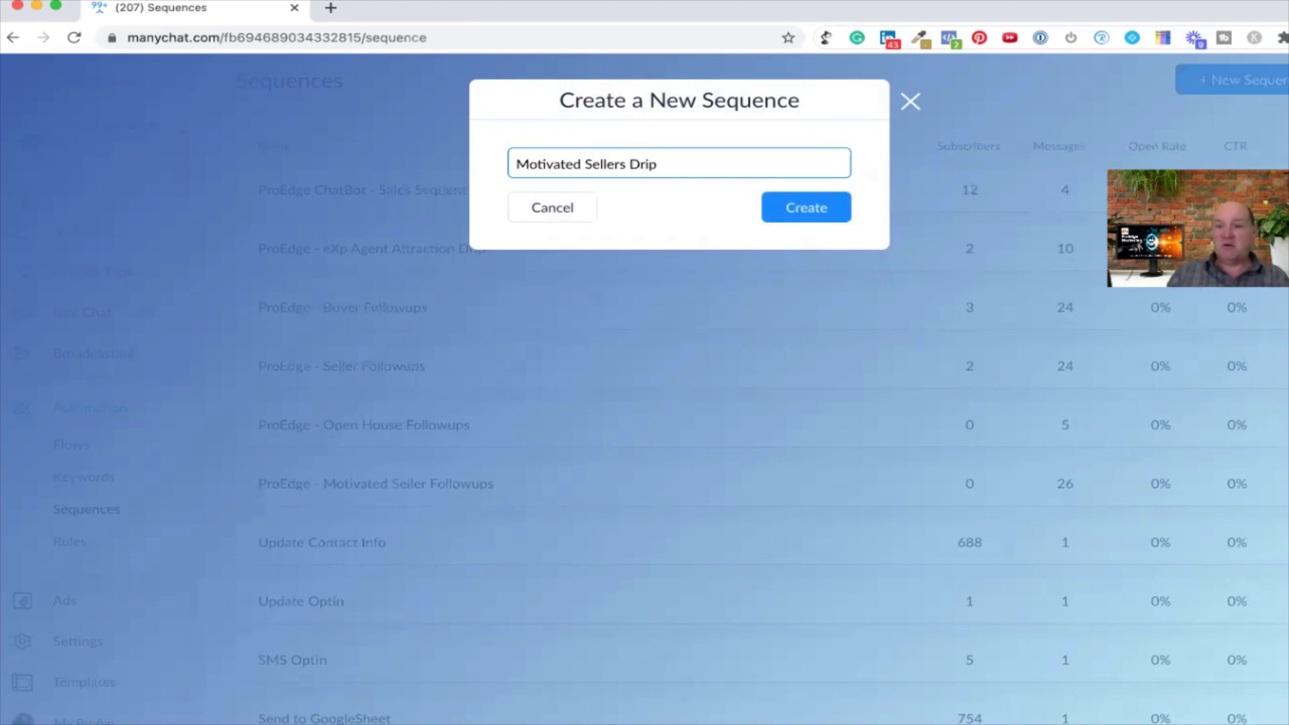
{"action": "left_click", "coordinate": [784, 207]}
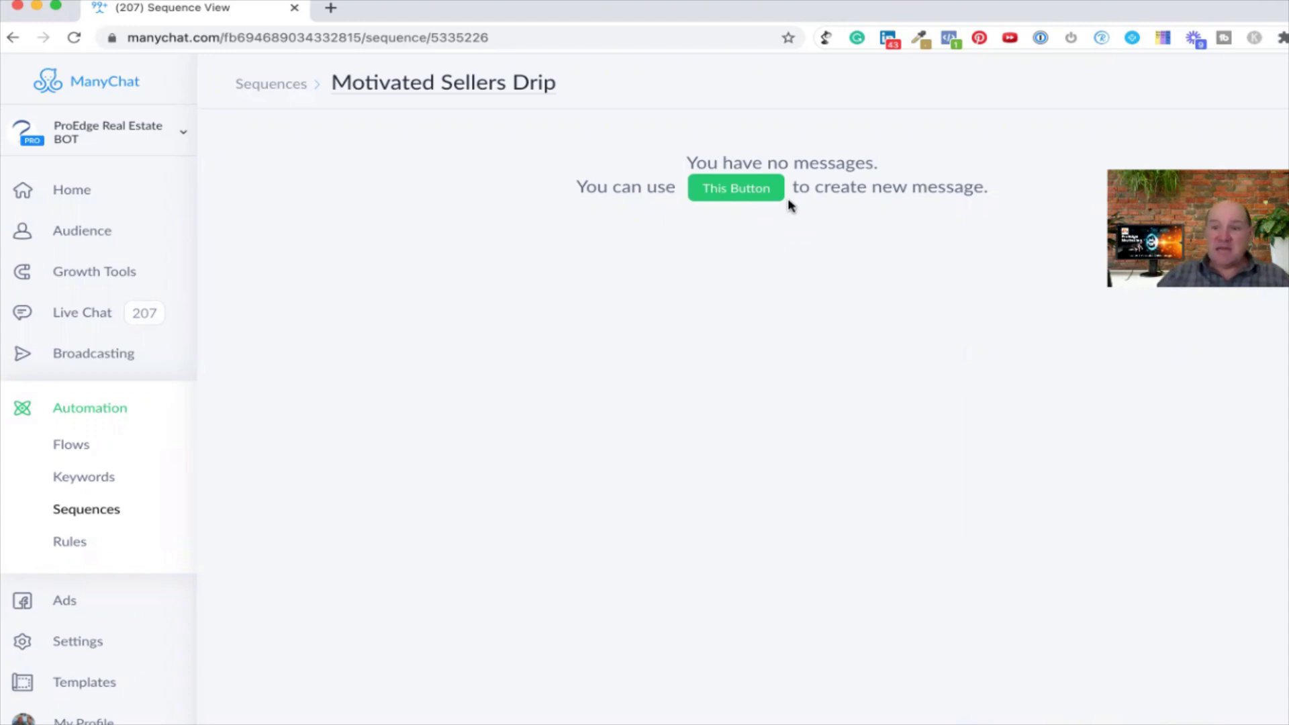
Add a message with a newly created Facebook reply to the Motivated Sellers Drip sequence, and delete that message again.
{"action": "left_click", "coordinate": [731, 190]}
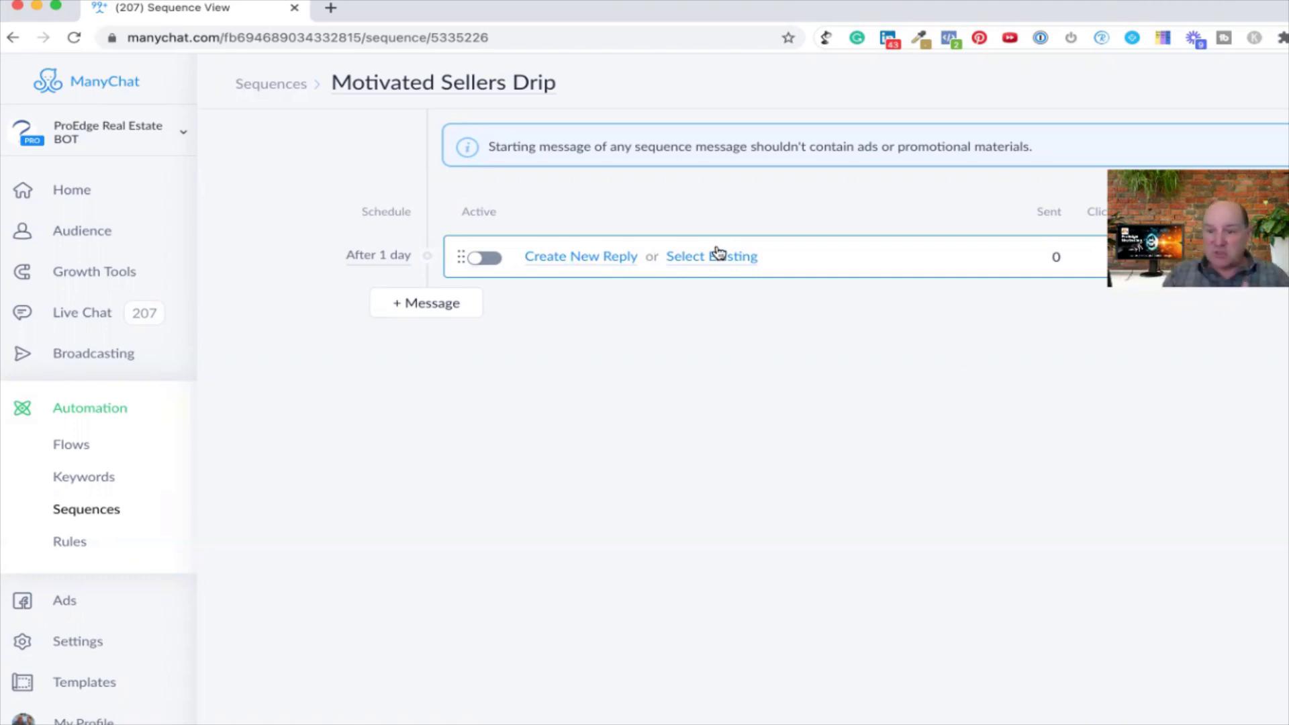
{"action": "left_click", "coordinate": [580, 258]}
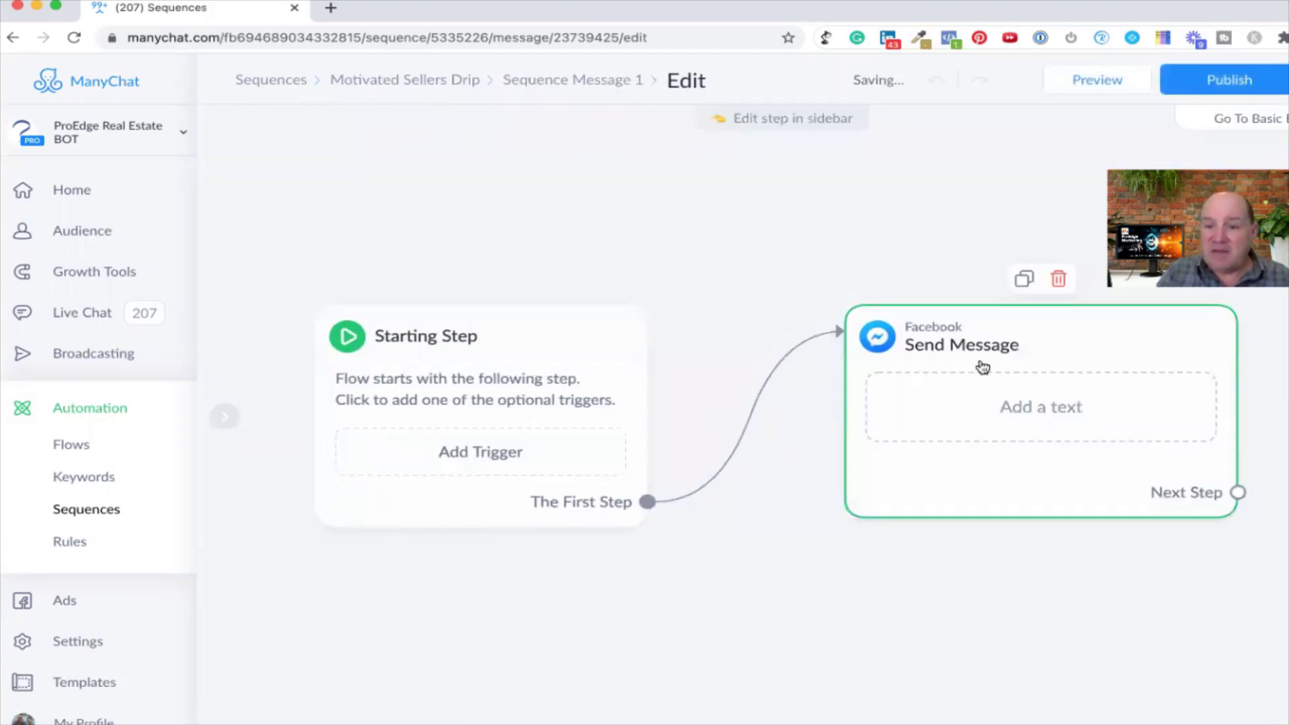
{"action": "left_click", "coordinate": [1004, 406]}
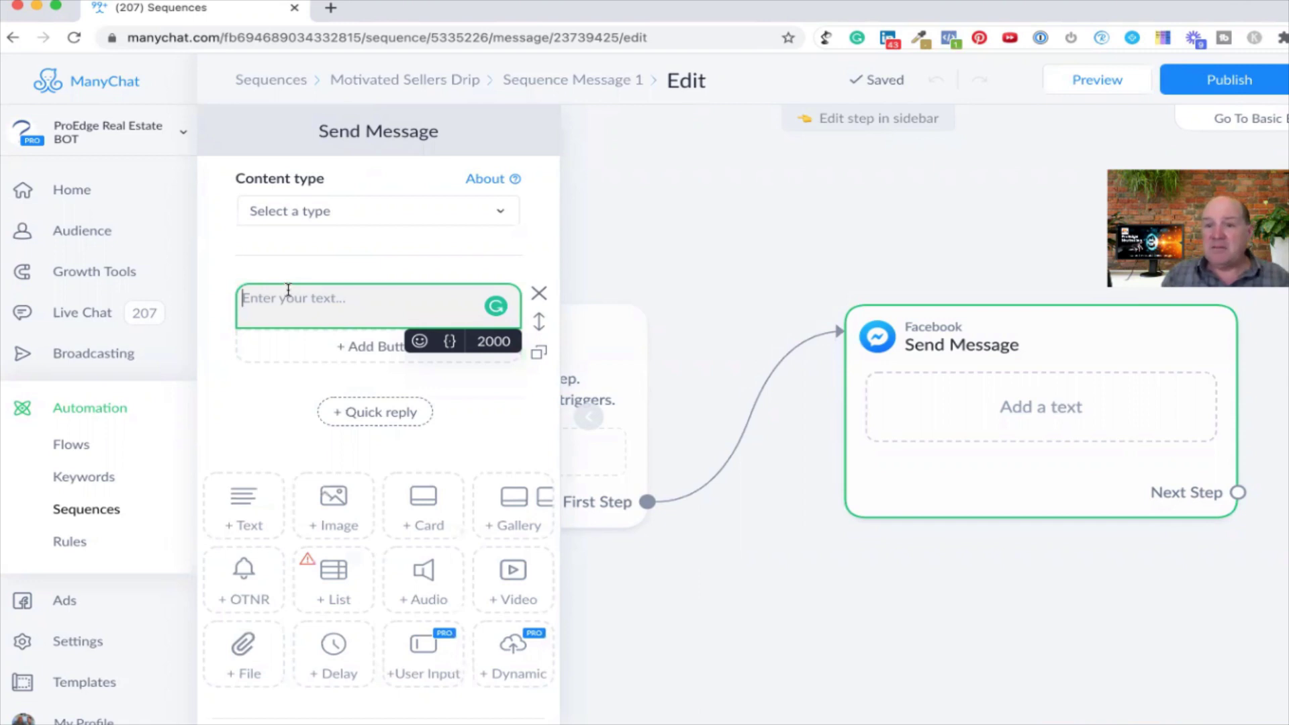
{"action": "left_click", "coordinate": [564, 87]}
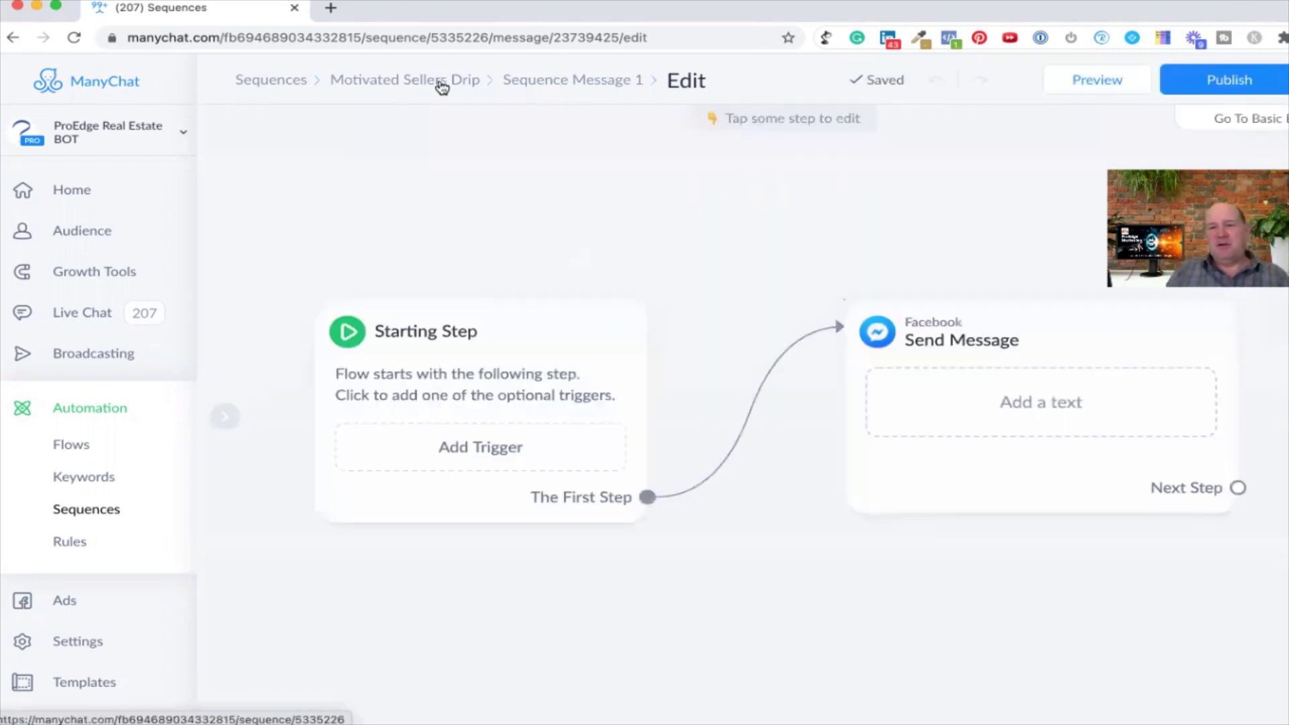
{"action": "left_click", "coordinate": [441, 82]}
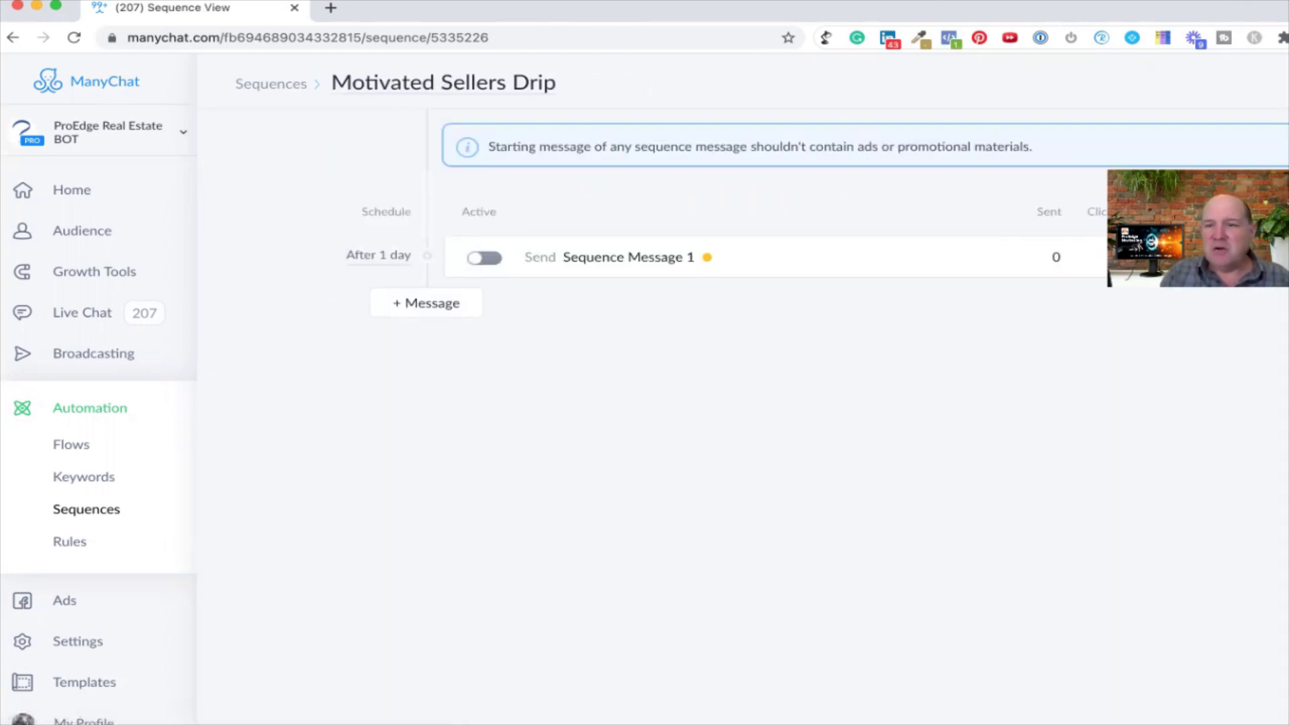
{"action": "left_click", "coordinate": [1275, 273]}
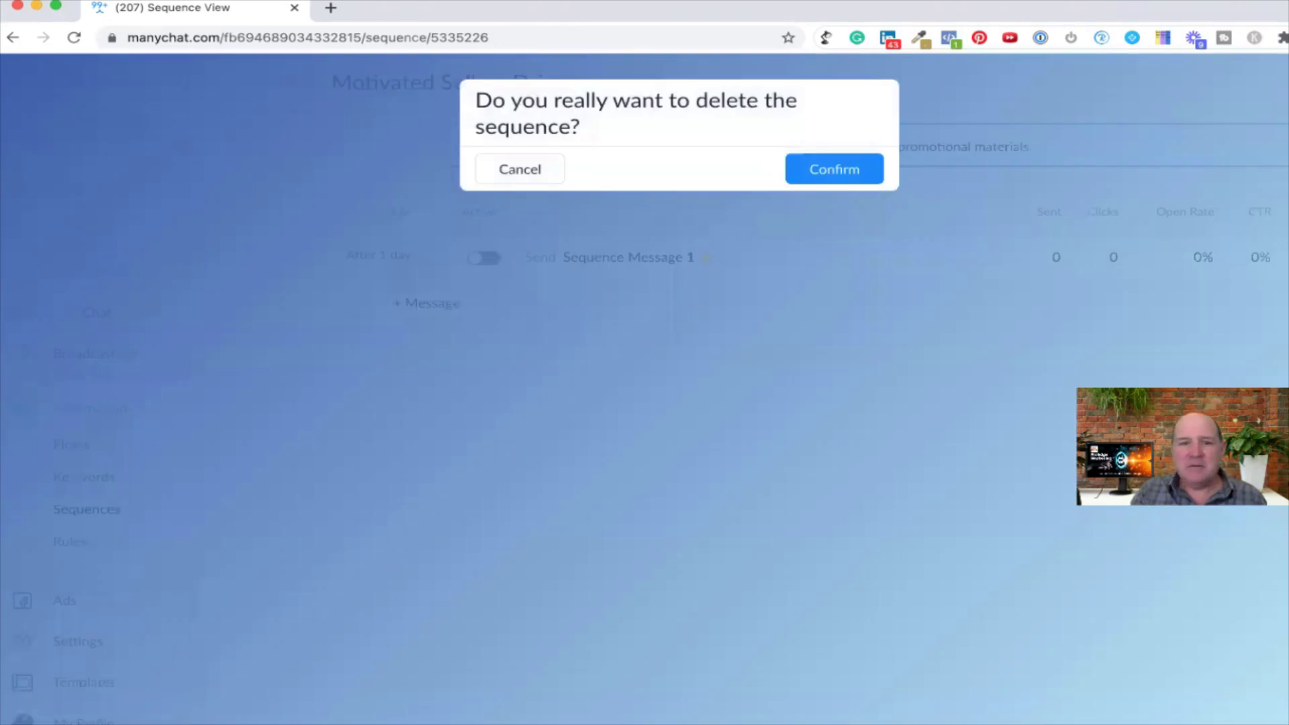
{"action": "left_click", "coordinate": [861, 168]}
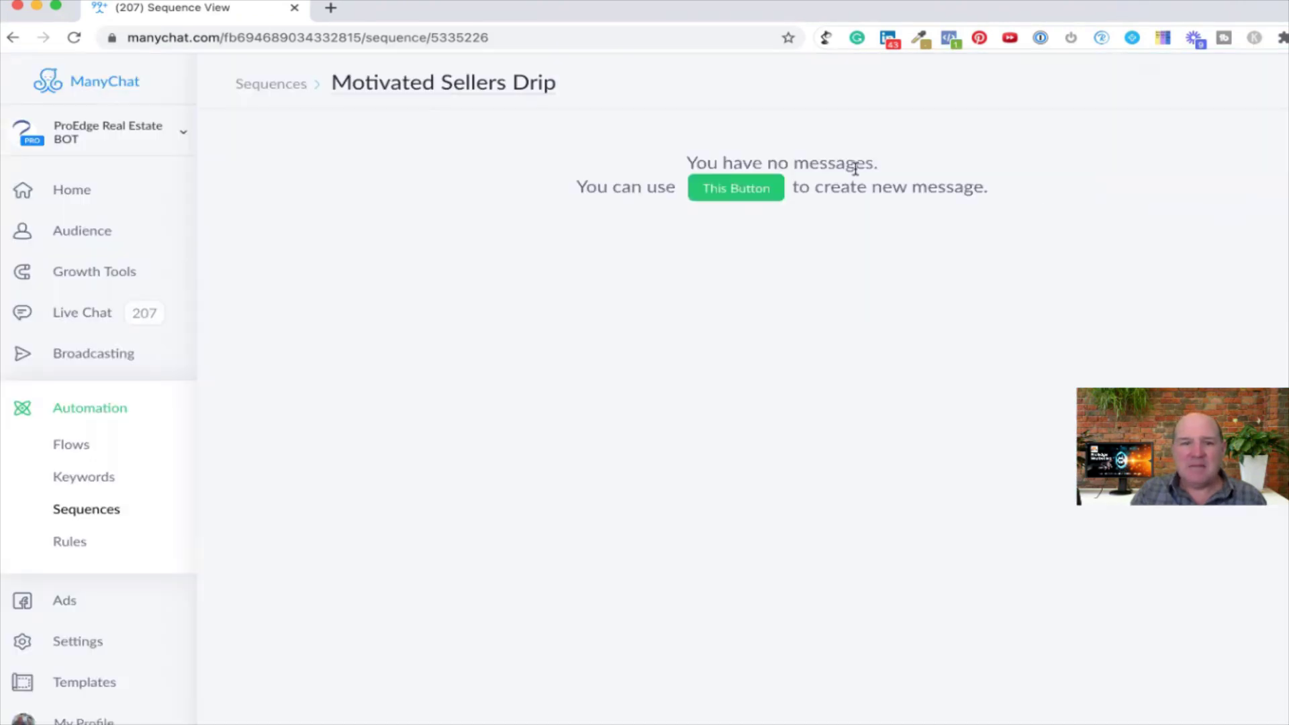
Add a message to the sequence and browse the existing flows to ProEdge ChatBot 3.1 > Follow-Ups > Investor - Seller Follow-Up.
{"action": "left_click", "coordinate": [733, 189]}
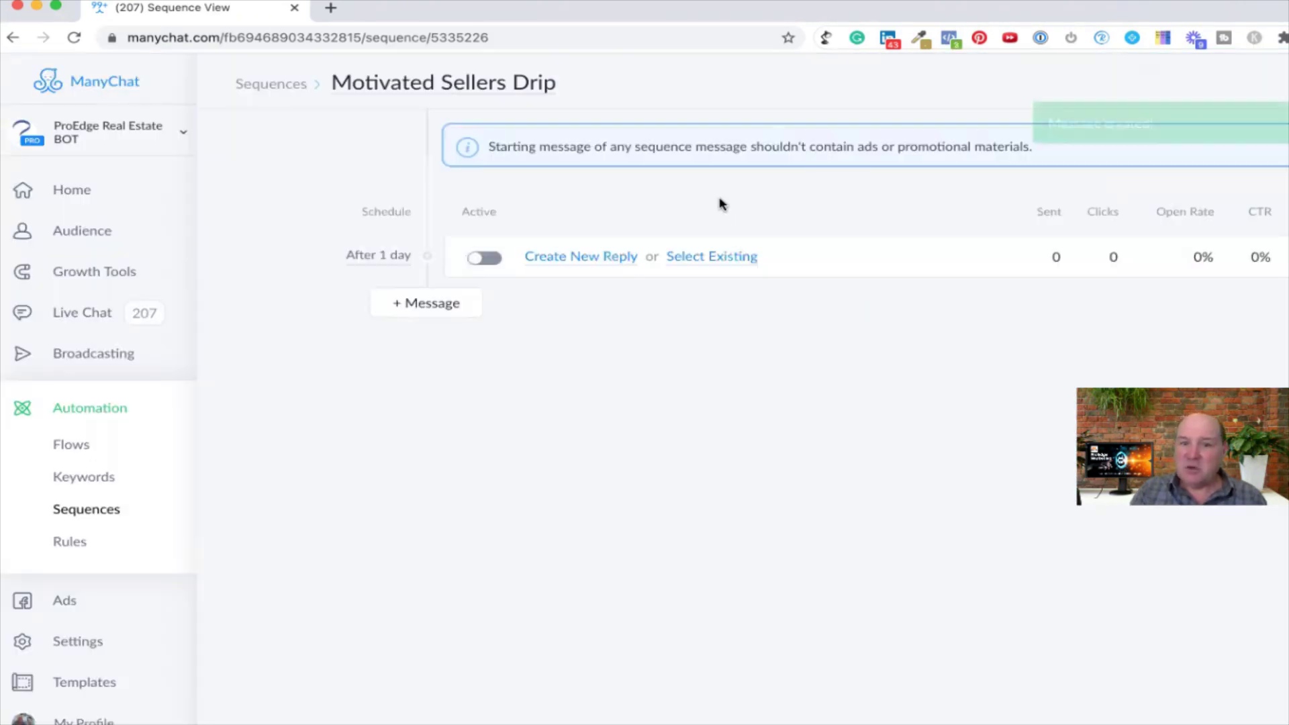
{"action": "left_click", "coordinate": [713, 261]}
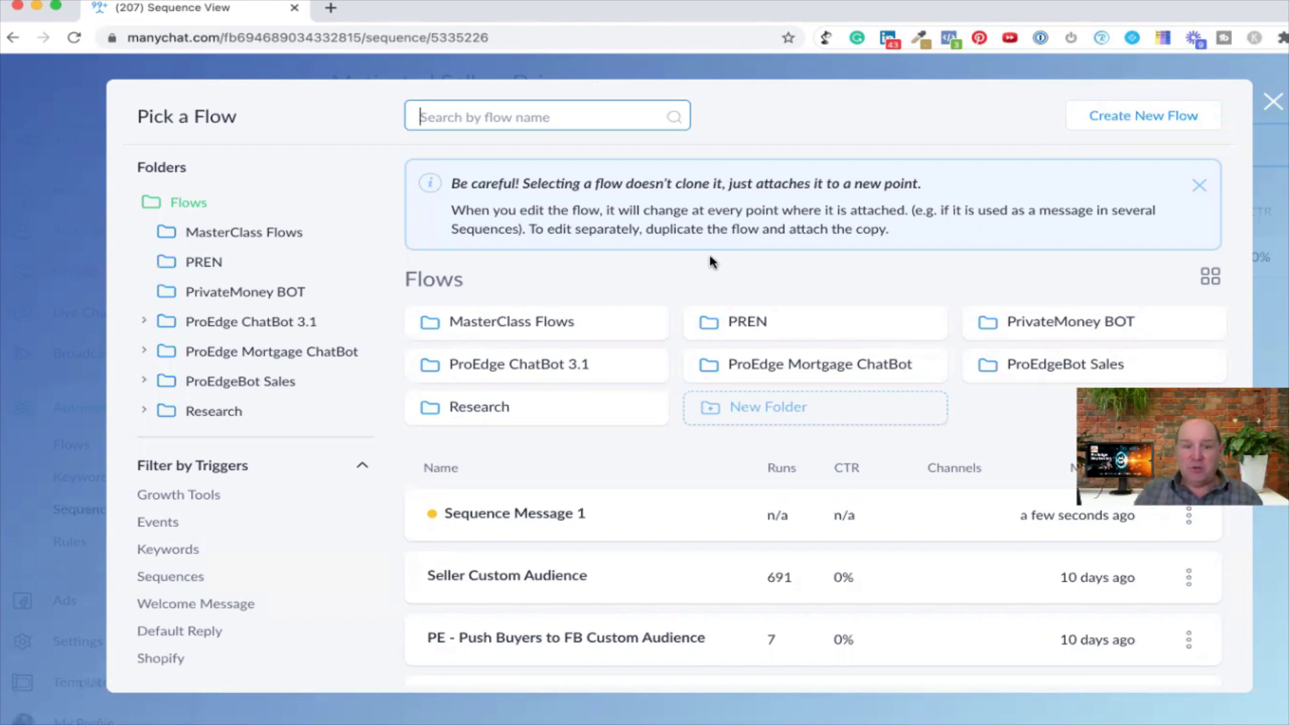
{"action": "left_click", "coordinate": [571, 368]}
{"action": "left_click", "coordinate": [571, 368]}
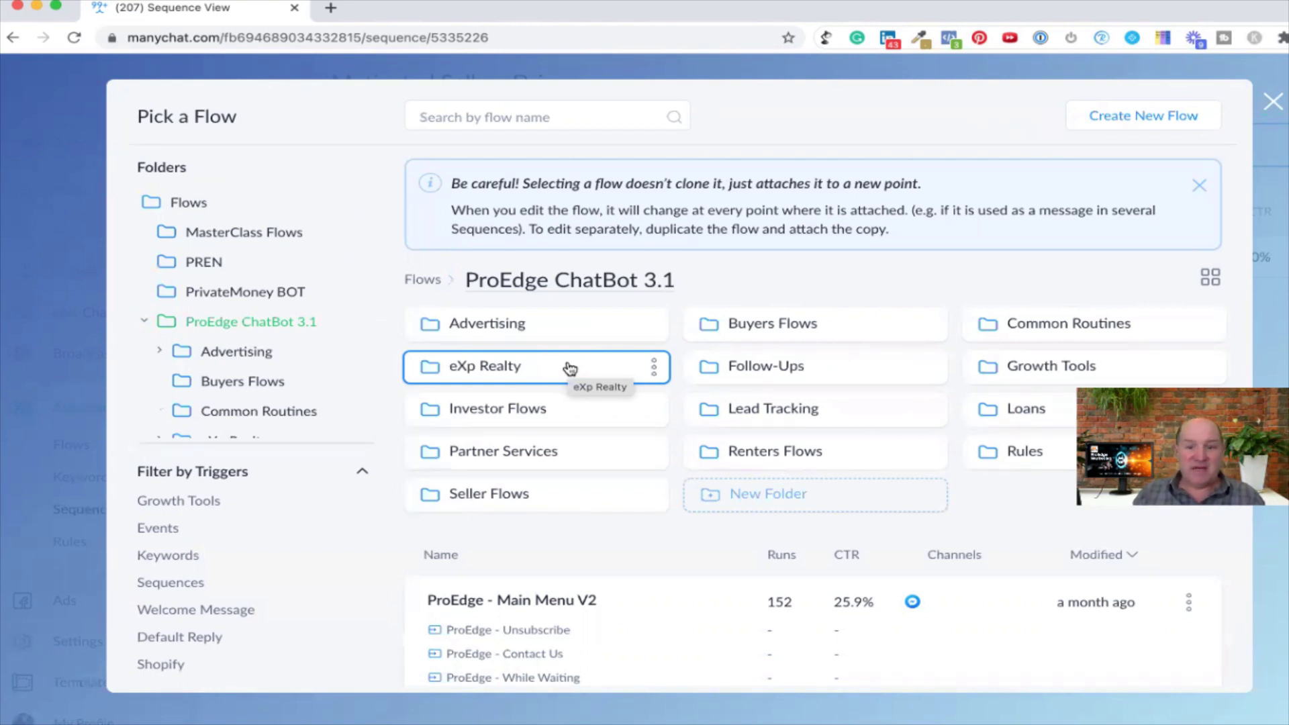
{"action": "scroll", "coordinate": [570, 367], "scroll_direction": "down", "scroll_amount": 2}
{"action": "scroll", "coordinate": [569, 368], "scroll_direction": "up", "scroll_amount": 1}
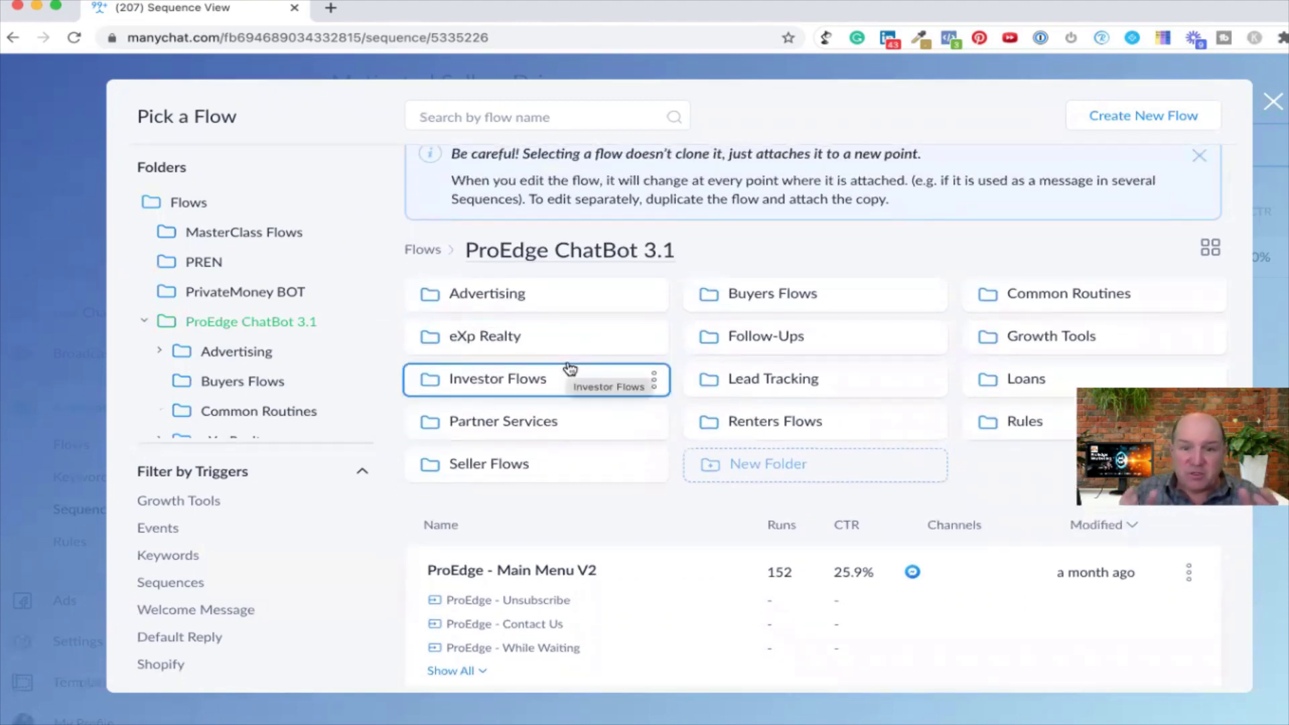
{"action": "left_click", "coordinate": [745, 337]}
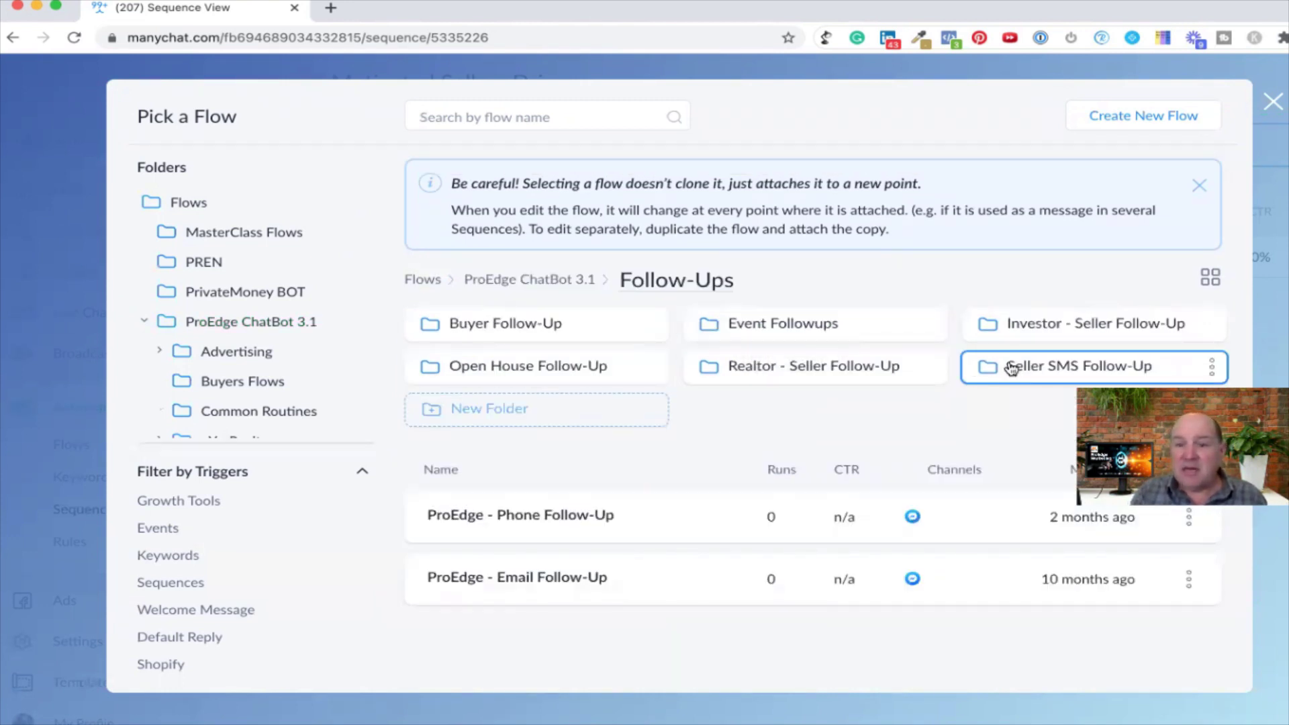
{"action": "left_click", "coordinate": [1020, 329]}
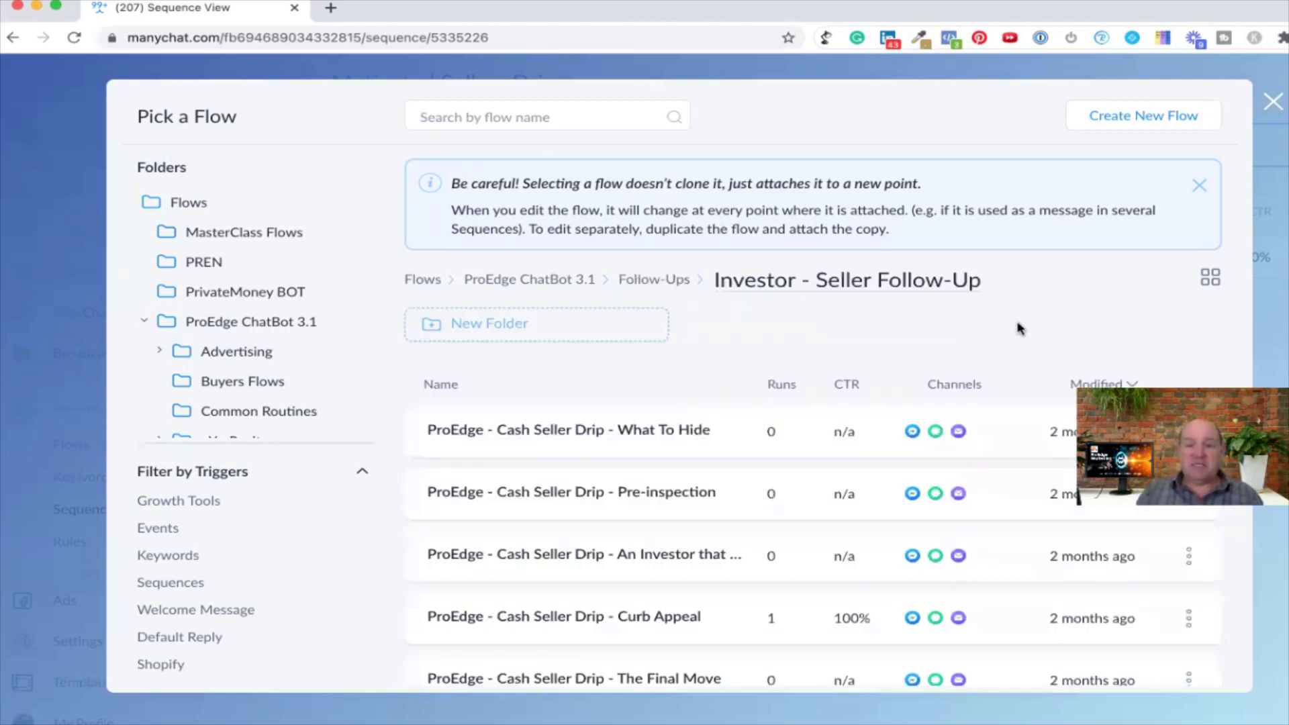
Attach the existing flow "ProEdge - Cash Seller Drip - Feelings" to the first sequence message.
{"action": "scroll", "coordinate": [734, 456], "scroll_direction": "down", "scroll_amount": 8}
{"action": "scroll", "coordinate": [734, 460], "scroll_direction": "down", "scroll_amount": 10}
{"action": "scroll", "coordinate": [735, 460], "scroll_direction": "up", "scroll_amount": 14}
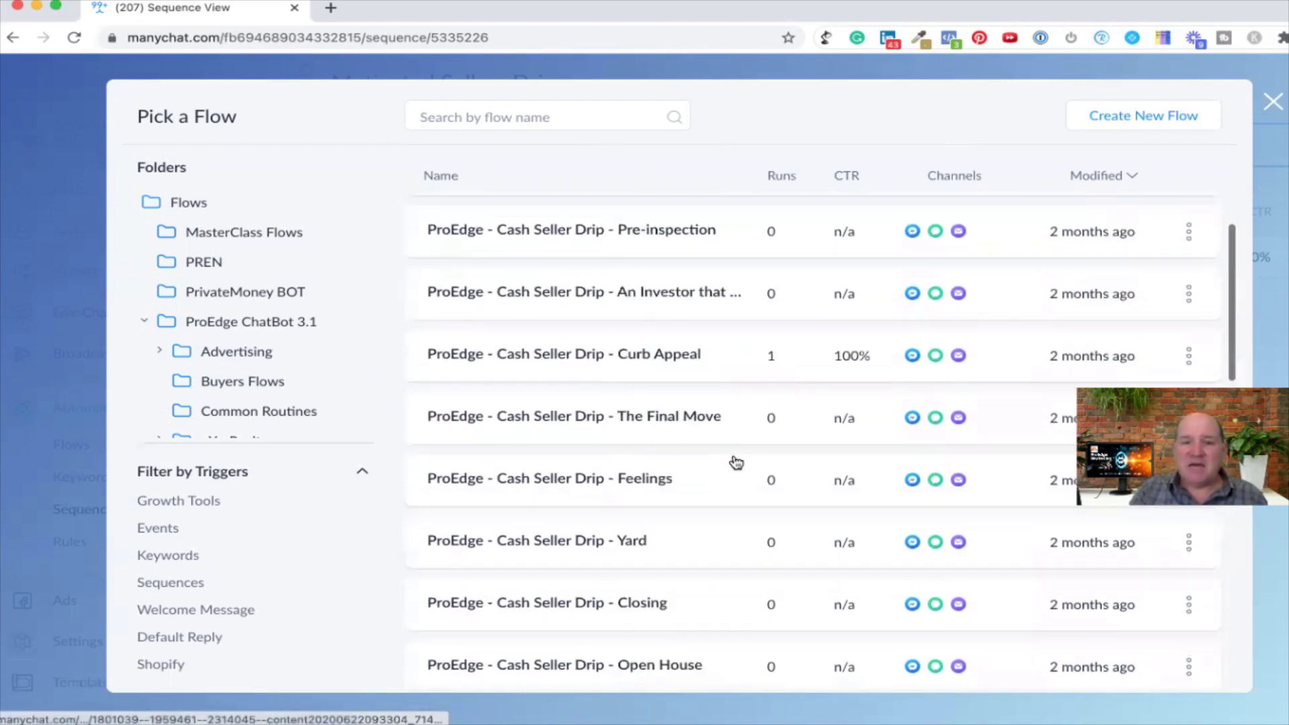
{"action": "scroll", "coordinate": [736, 462], "scroll_direction": "up", "scroll_amount": 5}
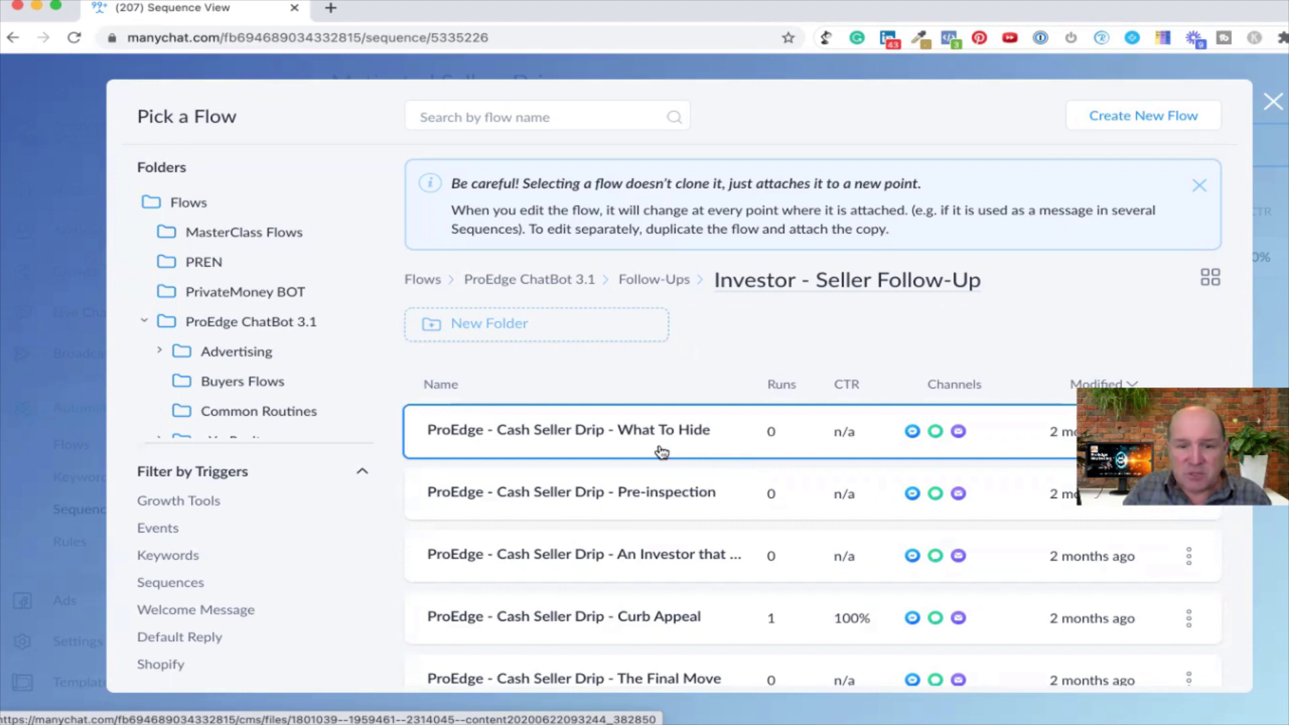
{"action": "scroll", "coordinate": [644, 570], "scroll_direction": "down", "scroll_amount": 3}
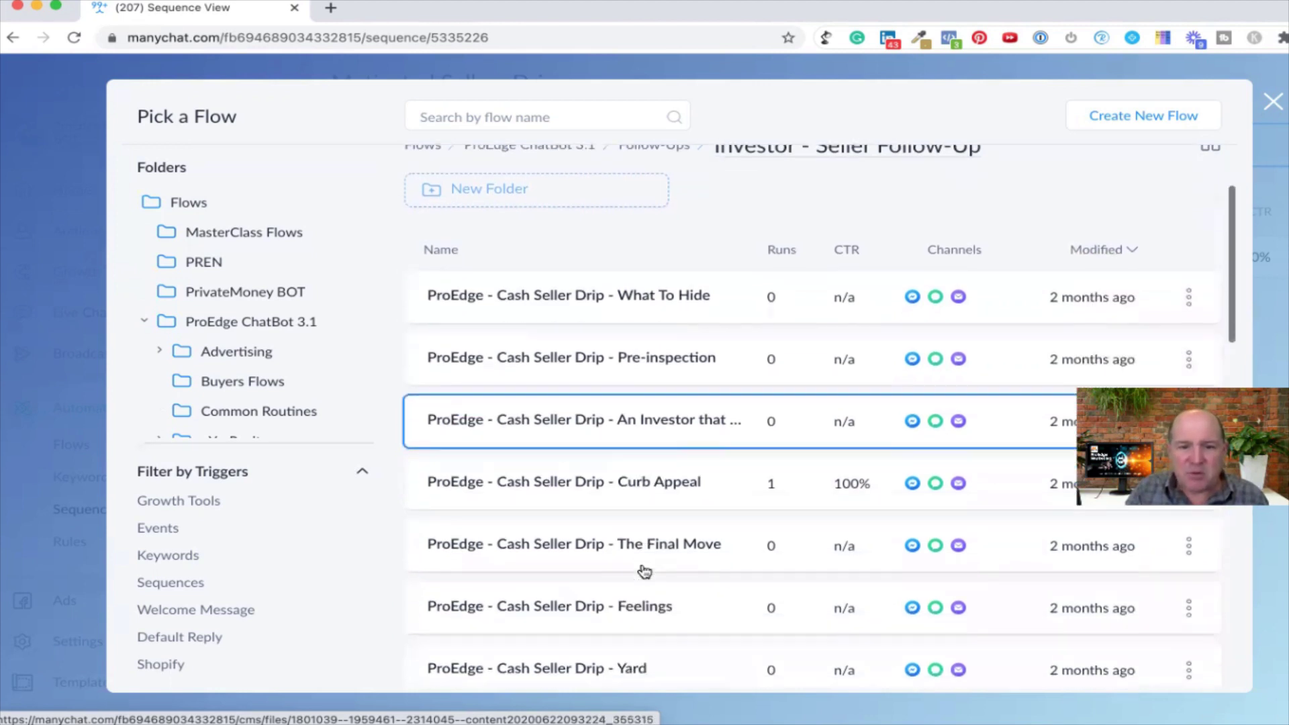
{"action": "left_click", "coordinate": [641, 597]}
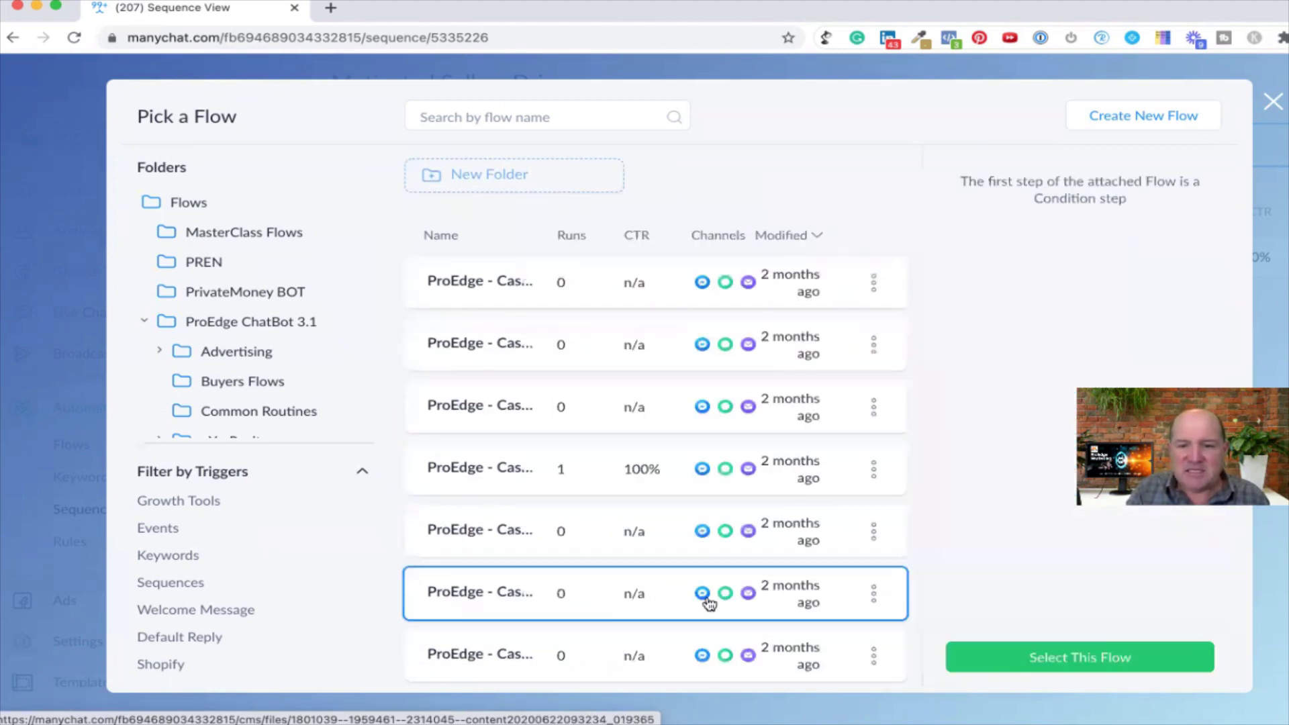
{"action": "left_click", "coordinate": [1004, 662]}
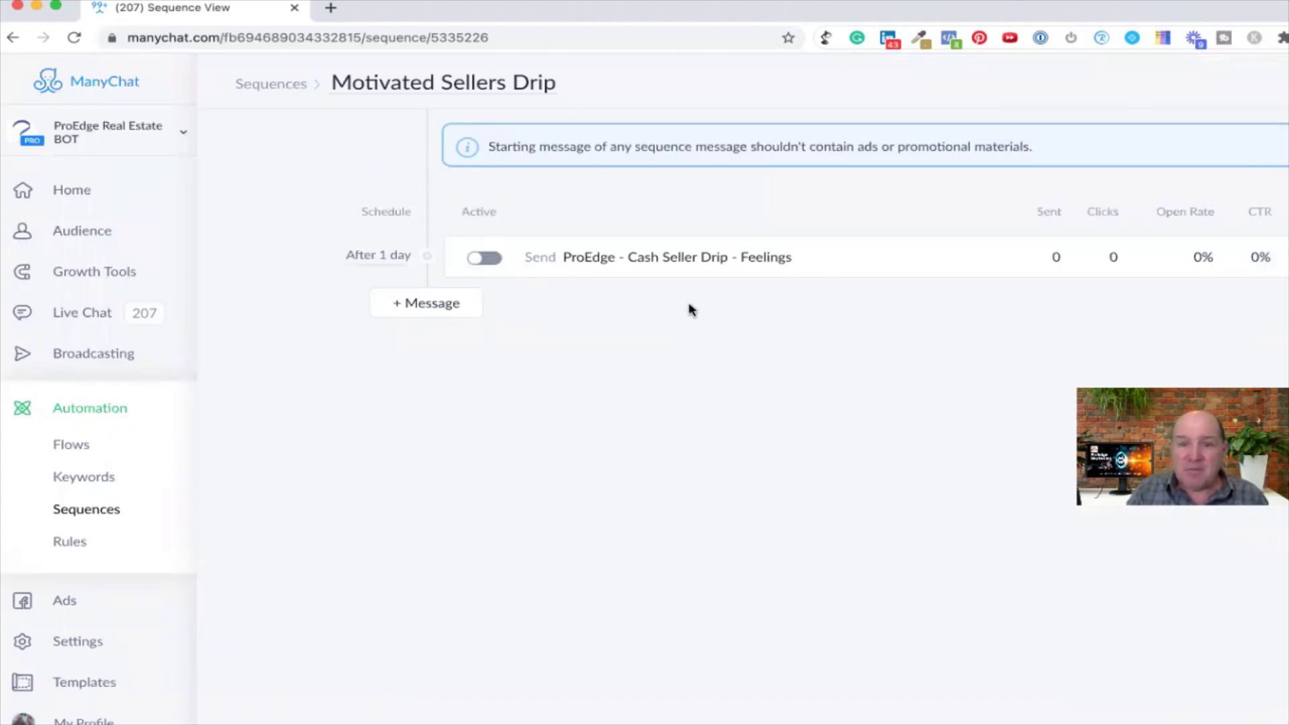
Add a second message that sends the existing flow "ProEdge - Cash Seller Drip - Pre-inspection" from the Investor - Seller Follow-Up folder.
{"action": "left_click", "coordinate": [432, 303]}
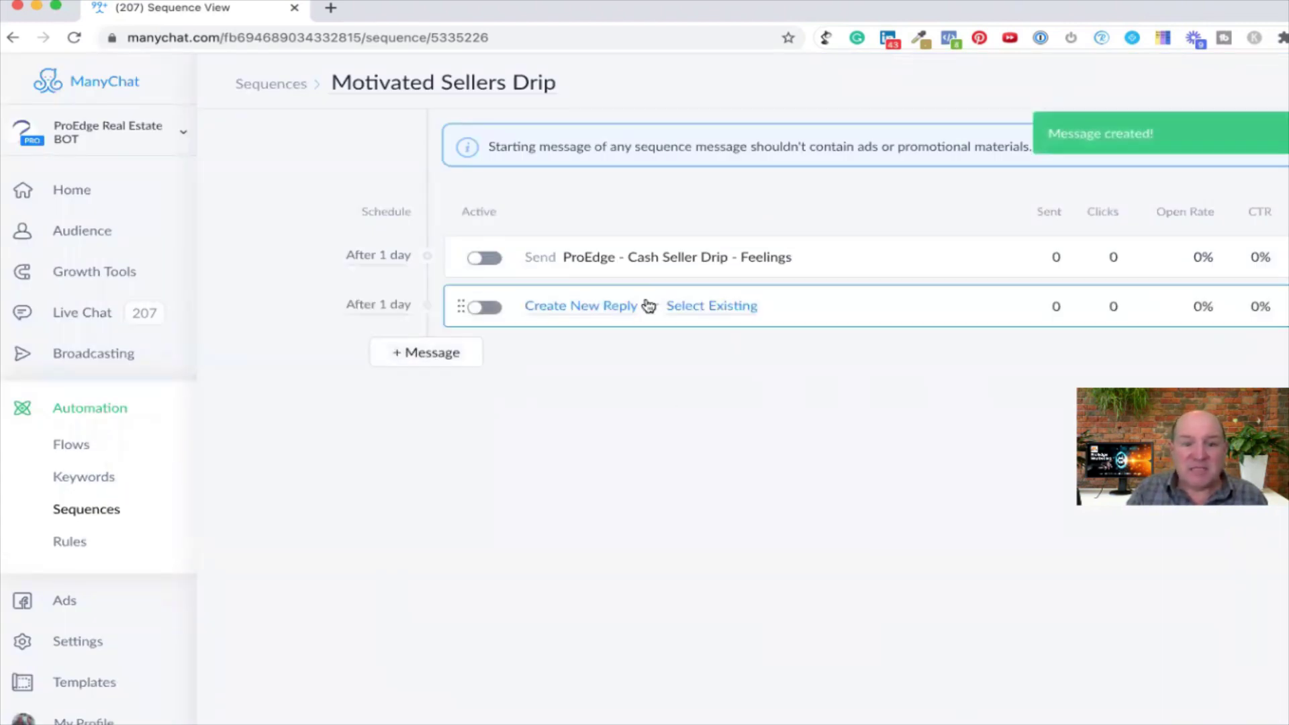
{"action": "left_click", "coordinate": [690, 305]}
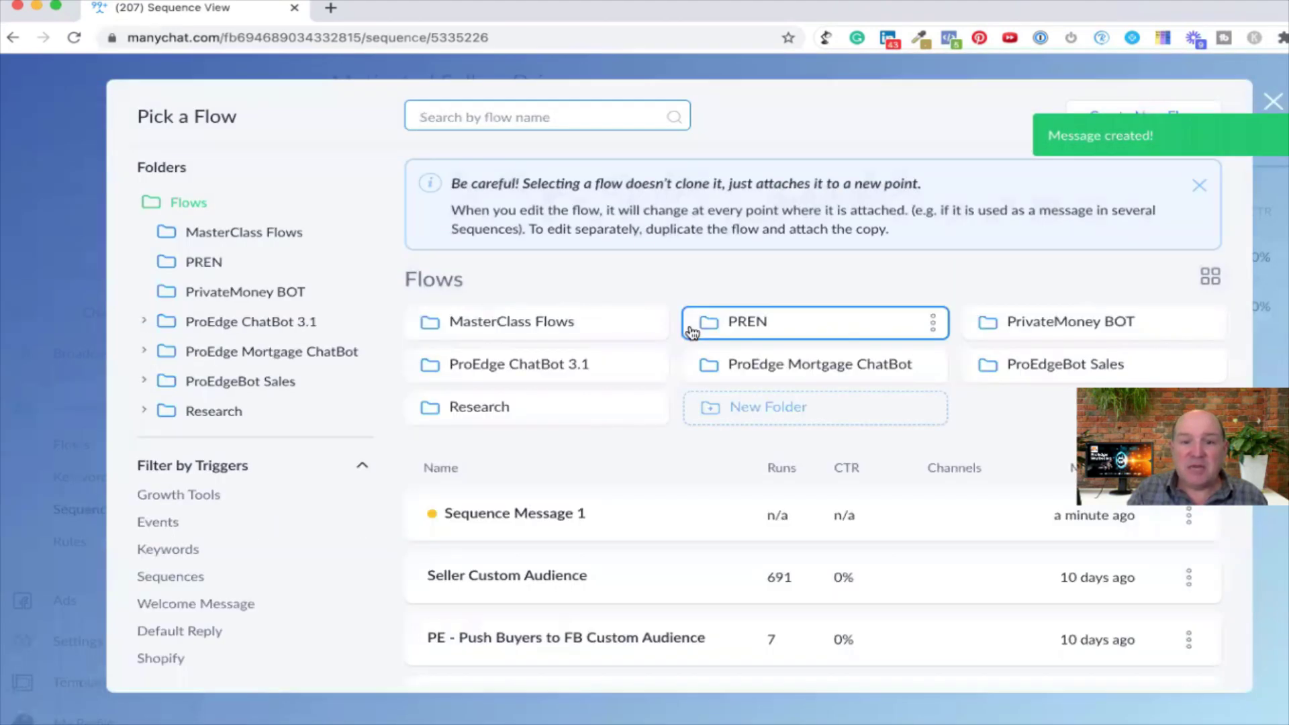
{"action": "left_click", "coordinate": [547, 367]}
{"action": "left_click", "coordinate": [734, 369]}
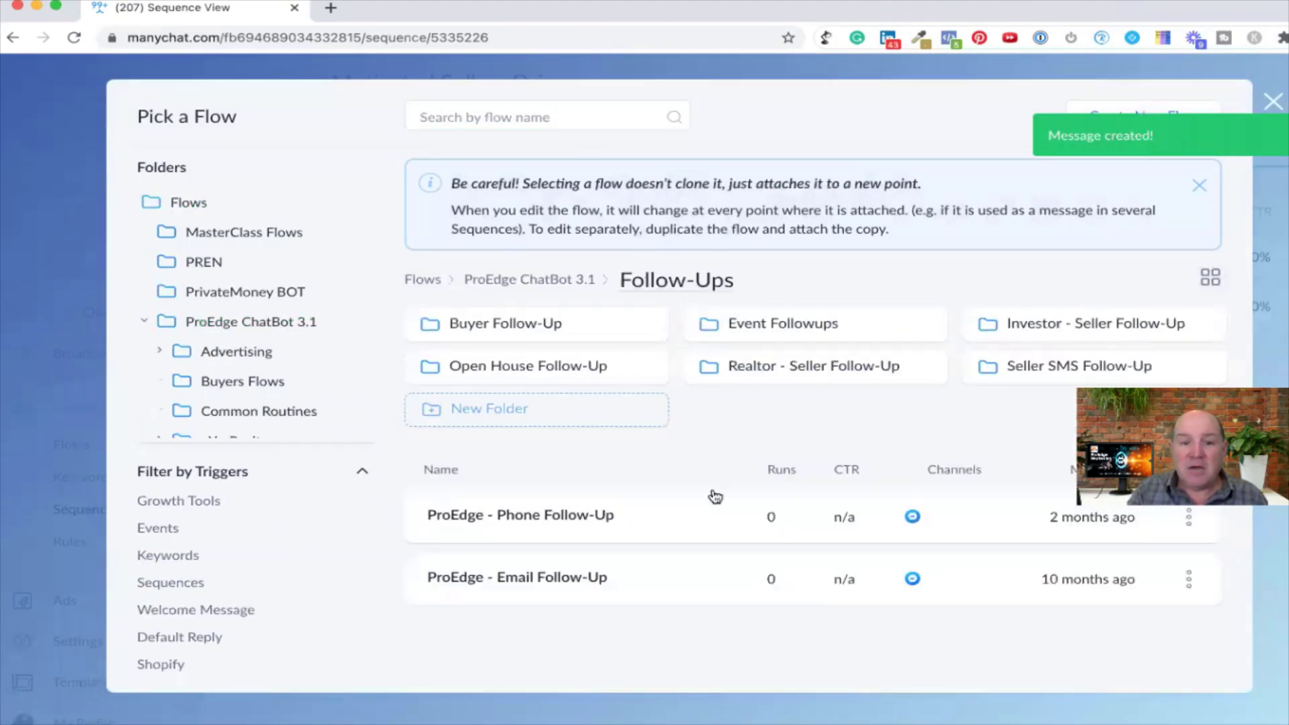
{"action": "left_click", "coordinate": [1041, 327]}
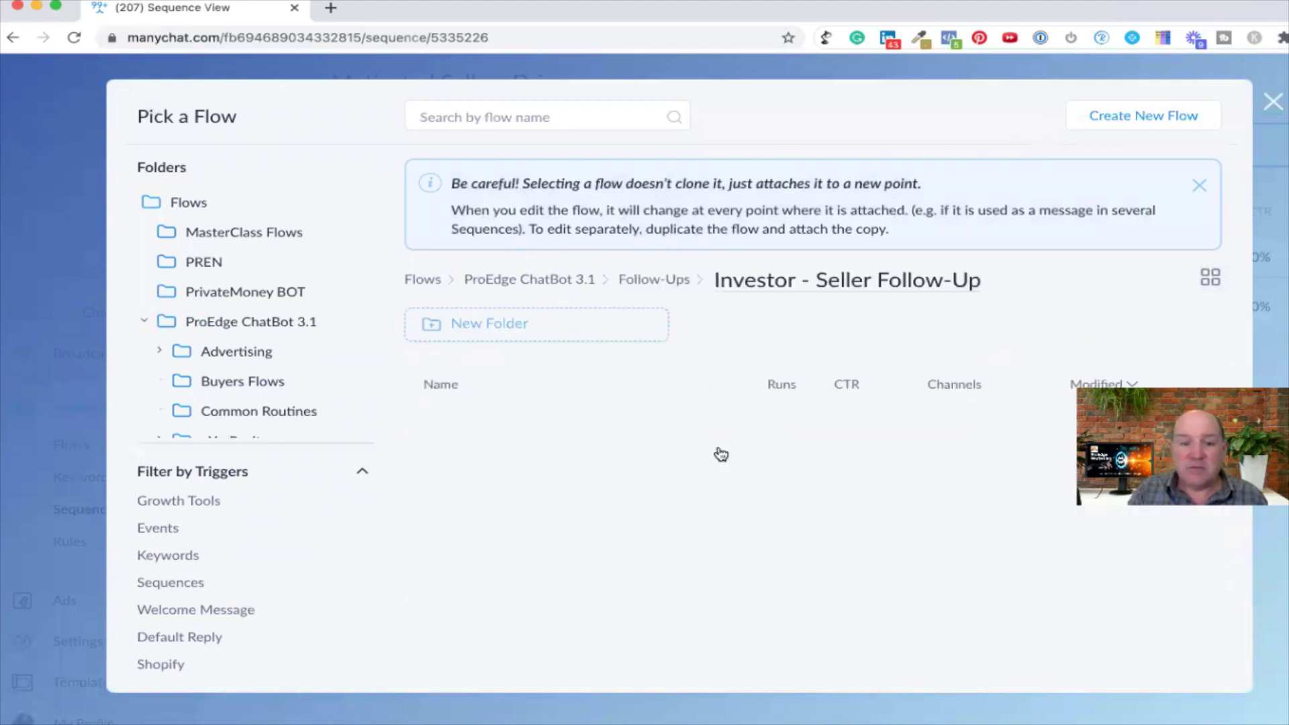
{"action": "left_click", "coordinate": [676, 495]}
{"action": "left_click", "coordinate": [1005, 647]}
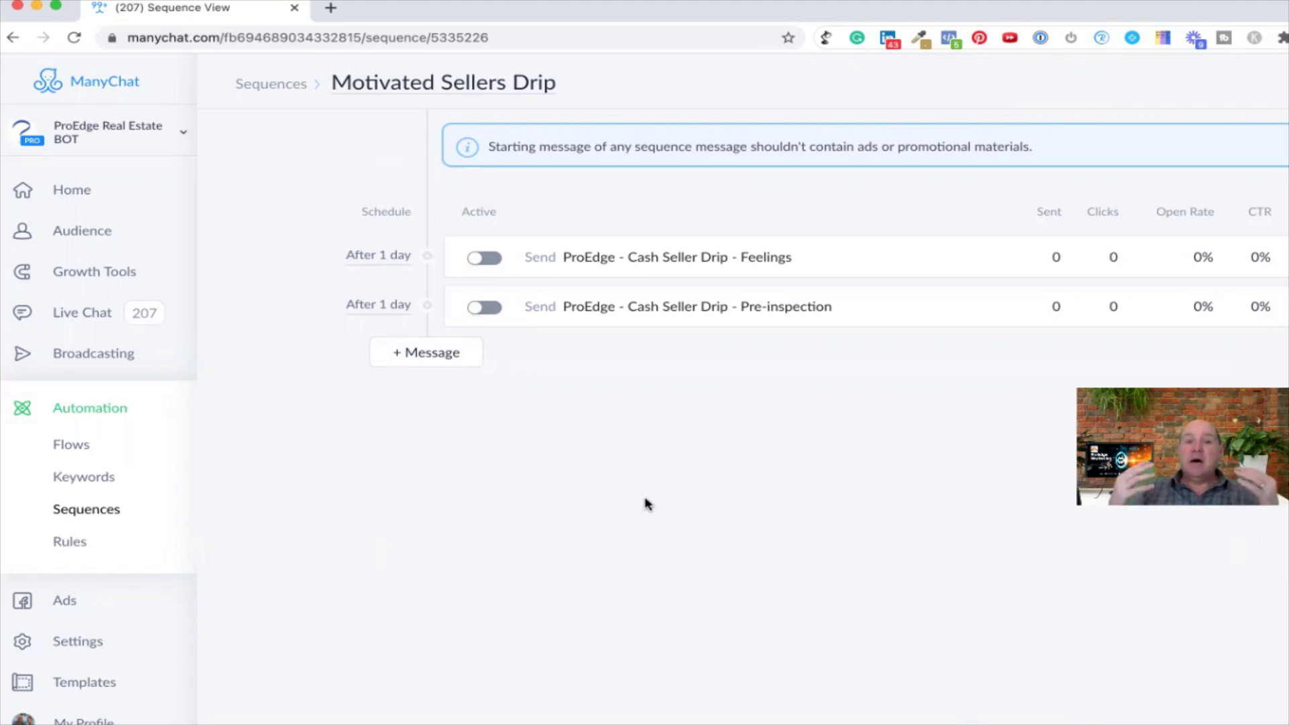
Add a third message that sends the existing flow "ProEdge - Cash Seller Drip - What To Hide" from the Investor - Seller Follow-Up folder.
{"action": "left_click", "coordinate": [449, 362]}
{"action": "left_click", "coordinate": [719, 361]}
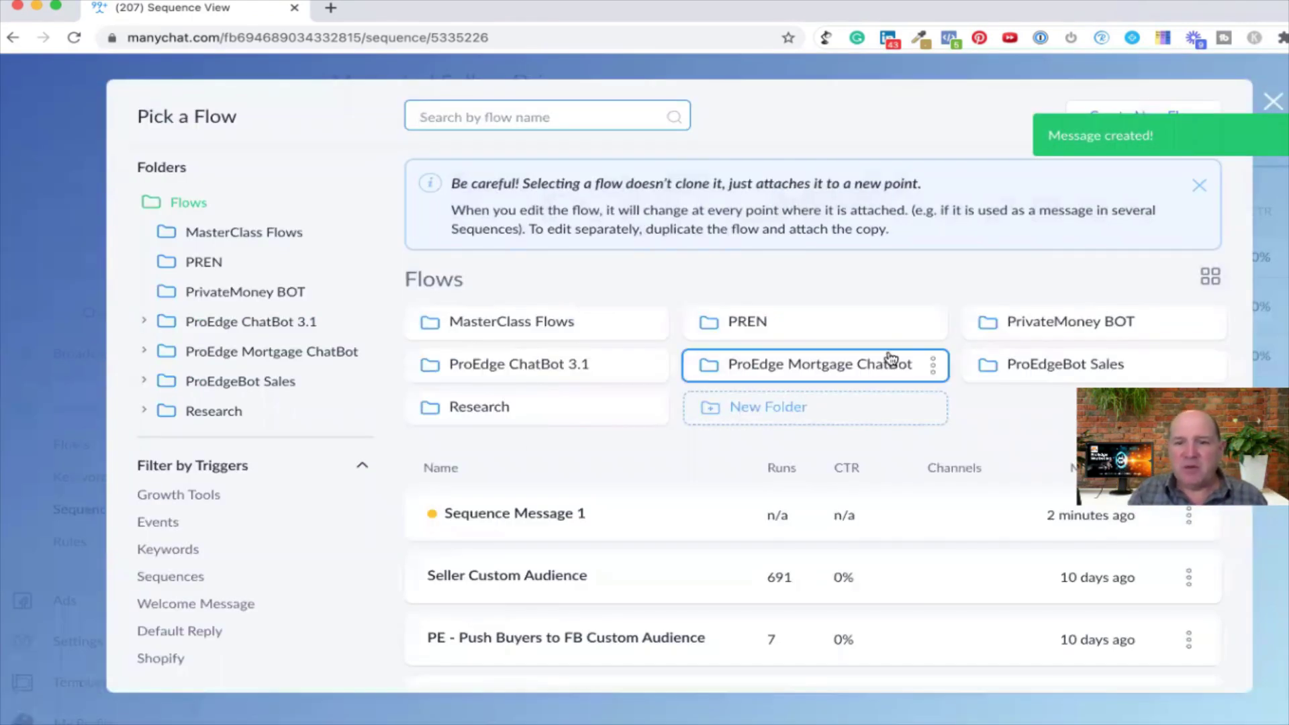
{"action": "left_click", "coordinate": [564, 364]}
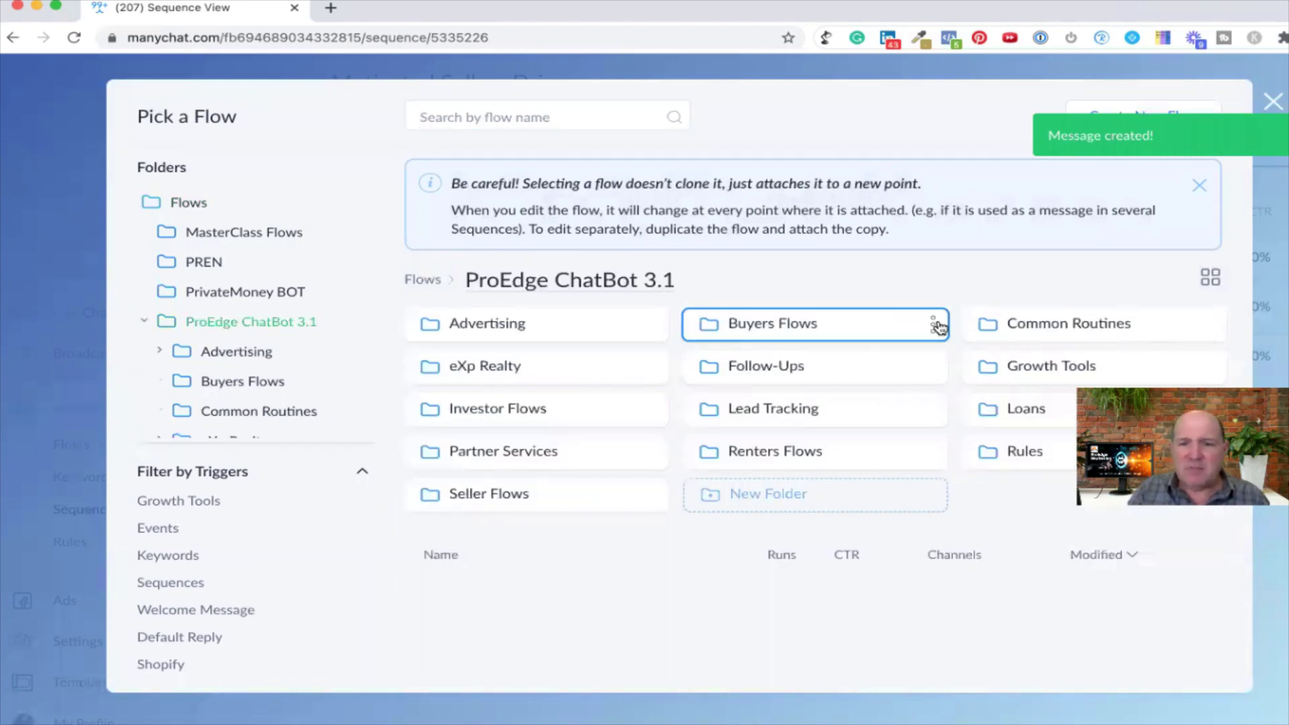
{"action": "left_click", "coordinate": [830, 371]}
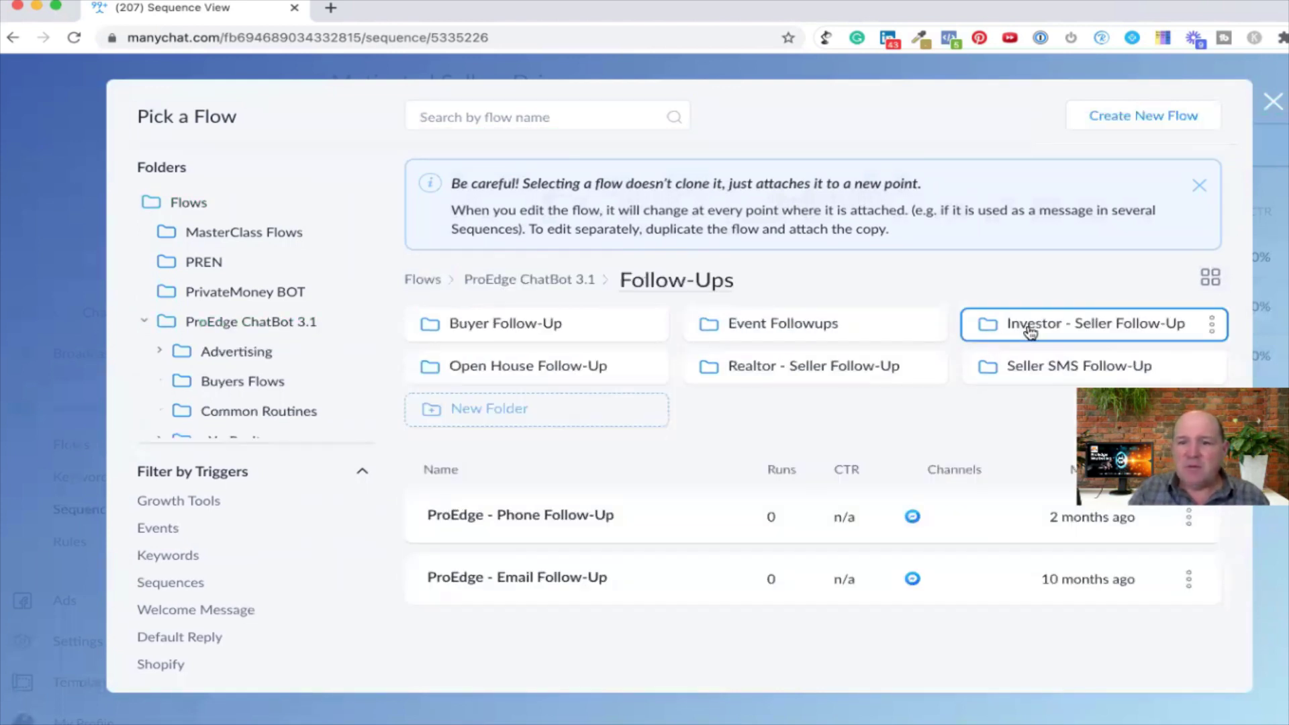
{"action": "left_click", "coordinate": [1027, 328]}
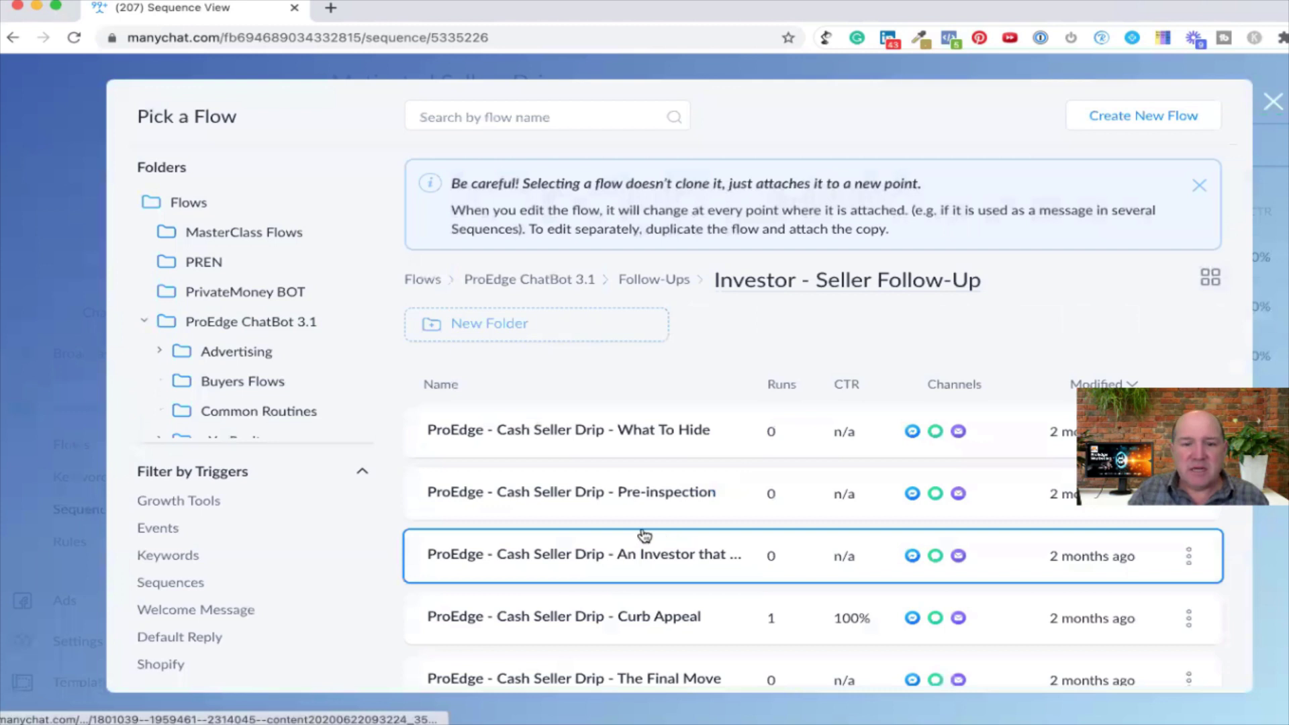
{"action": "left_click", "coordinate": [656, 433]}
{"action": "left_click", "coordinate": [1034, 656]}
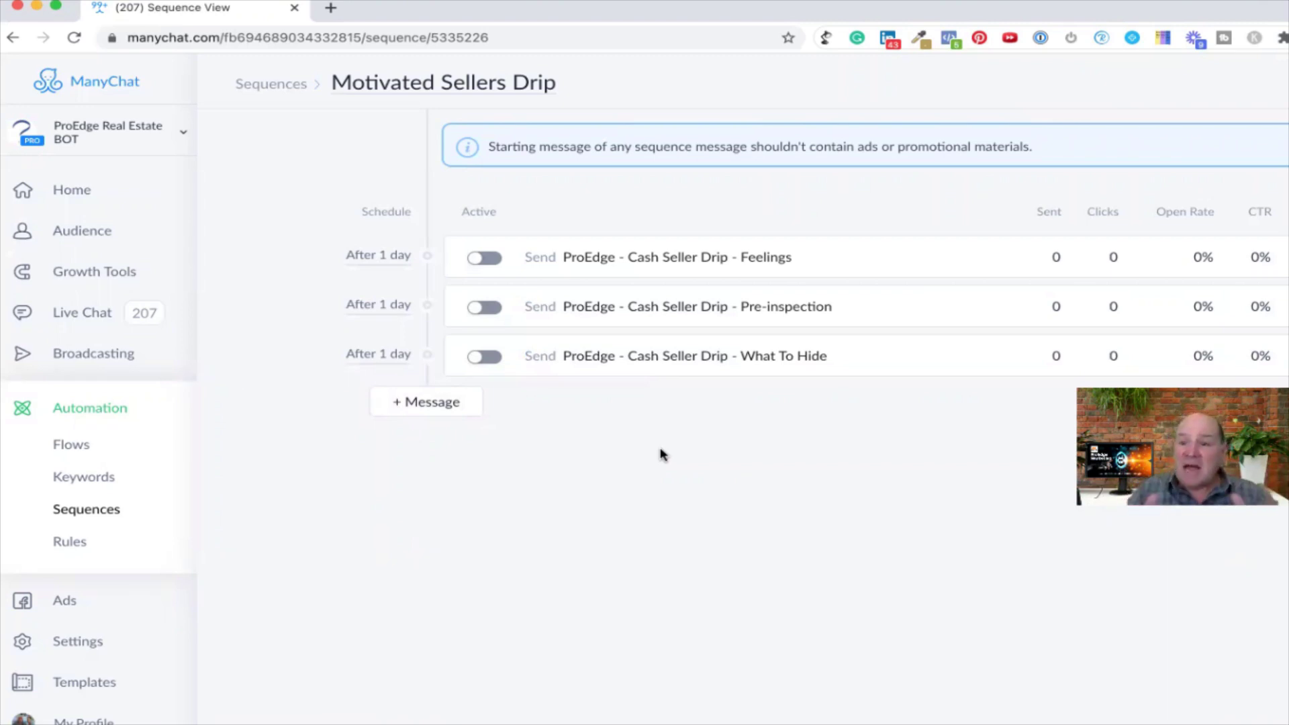
Activate the Feelings, Pre-inspection and What To Hide messages in the Motivated Sellers Drip sequence.
{"action": "left_click", "coordinate": [483, 257]}
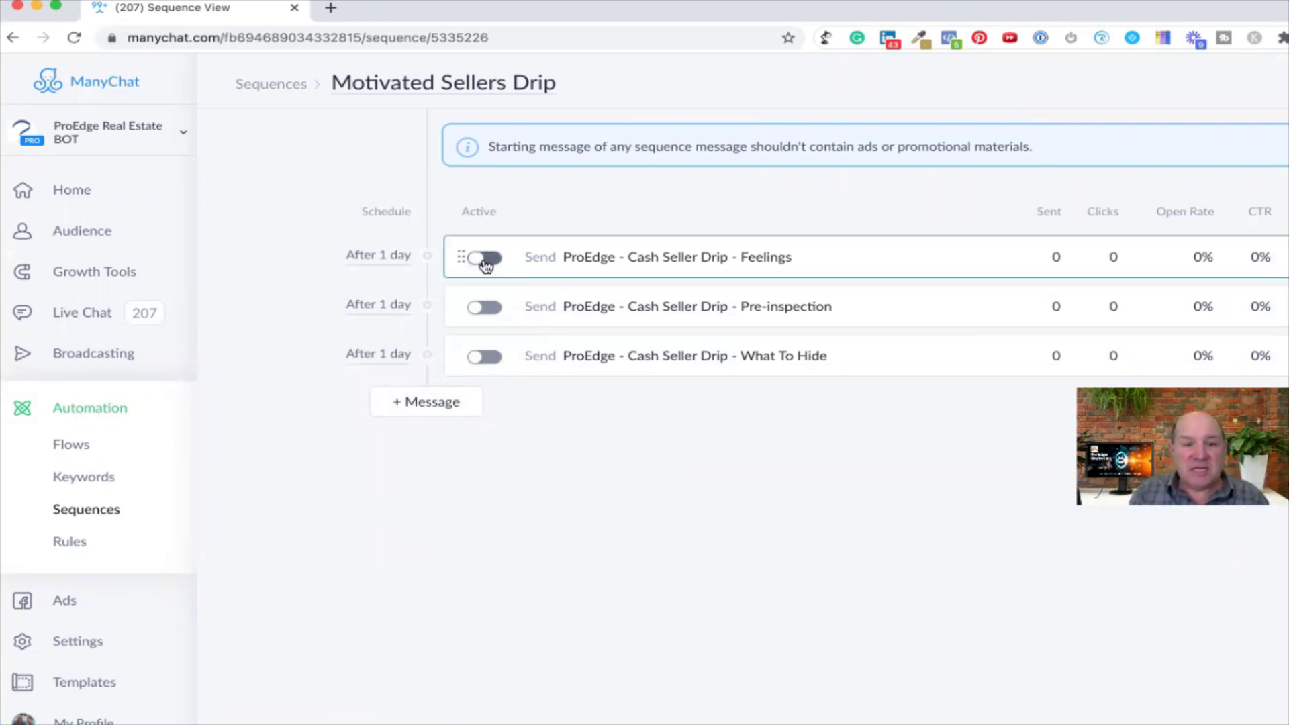
{"action": "left_click", "coordinate": [483, 307]}
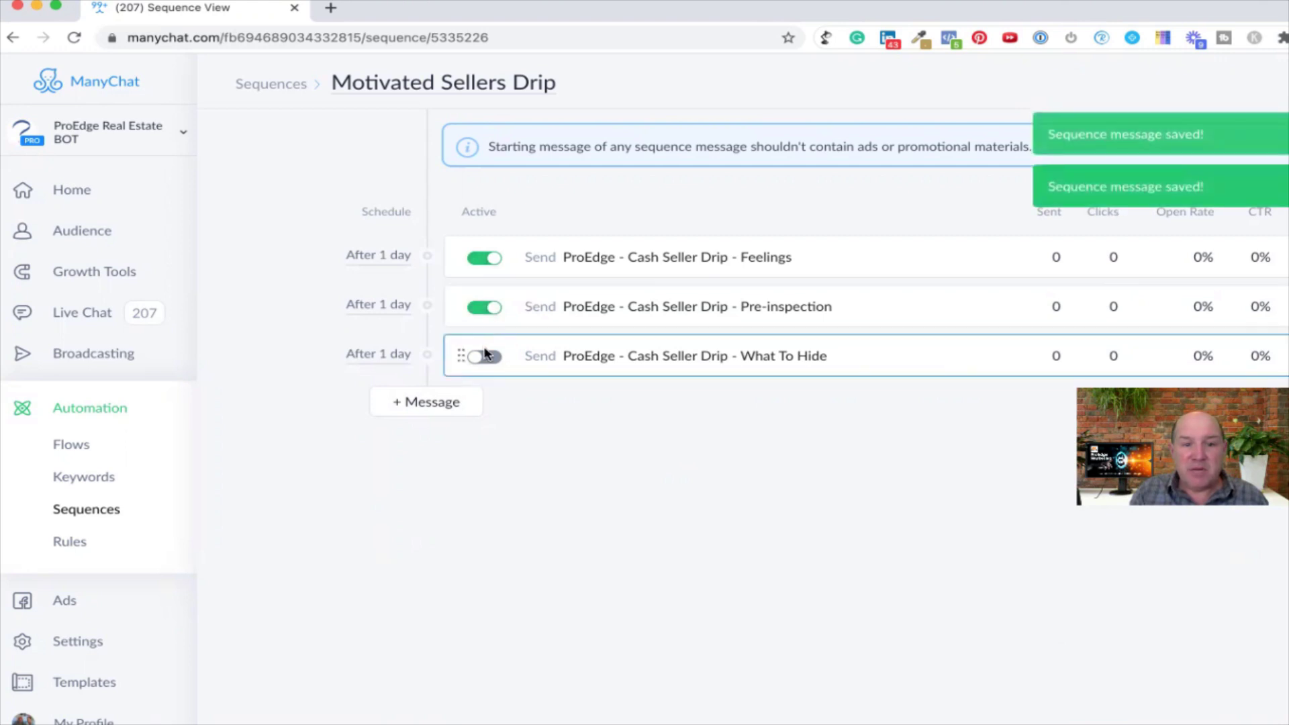
{"action": "left_click", "coordinate": [485, 357]}
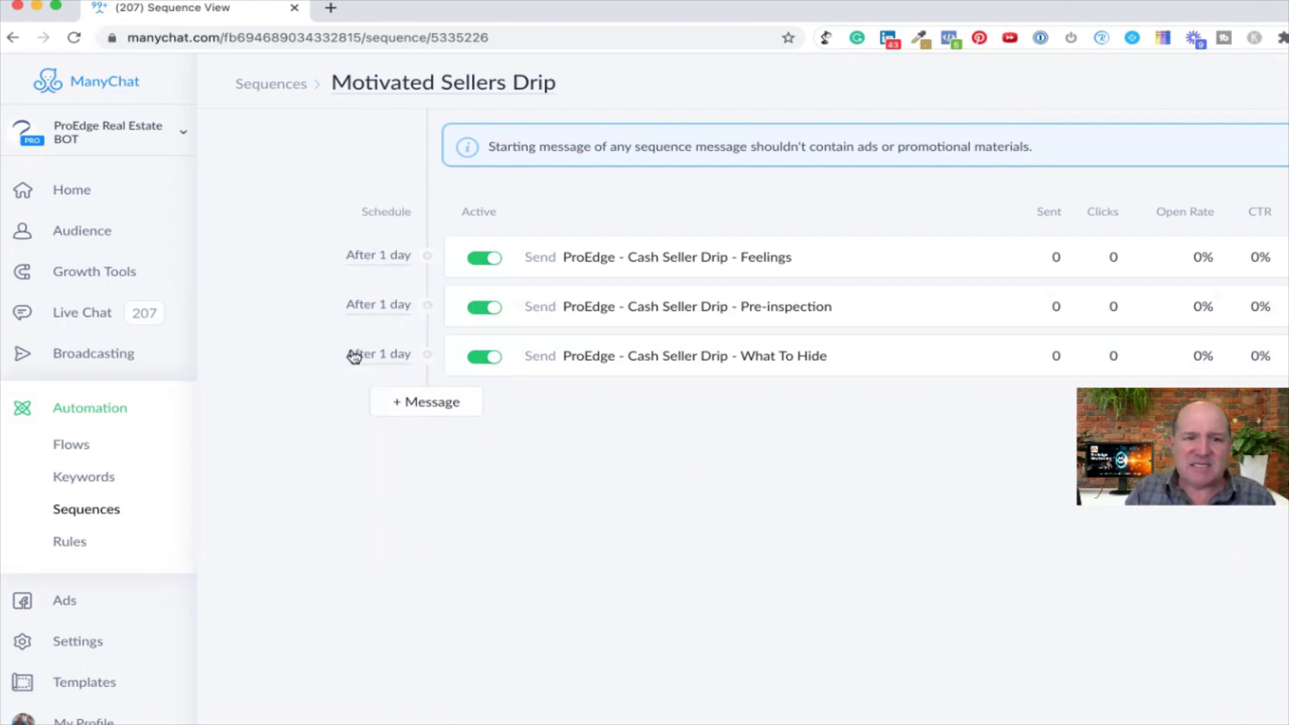
Schedule the Feelings message to go out immediately after subscription, restricted to sending between 8:00 and 20:00.
{"action": "left_click", "coordinate": [384, 257]}
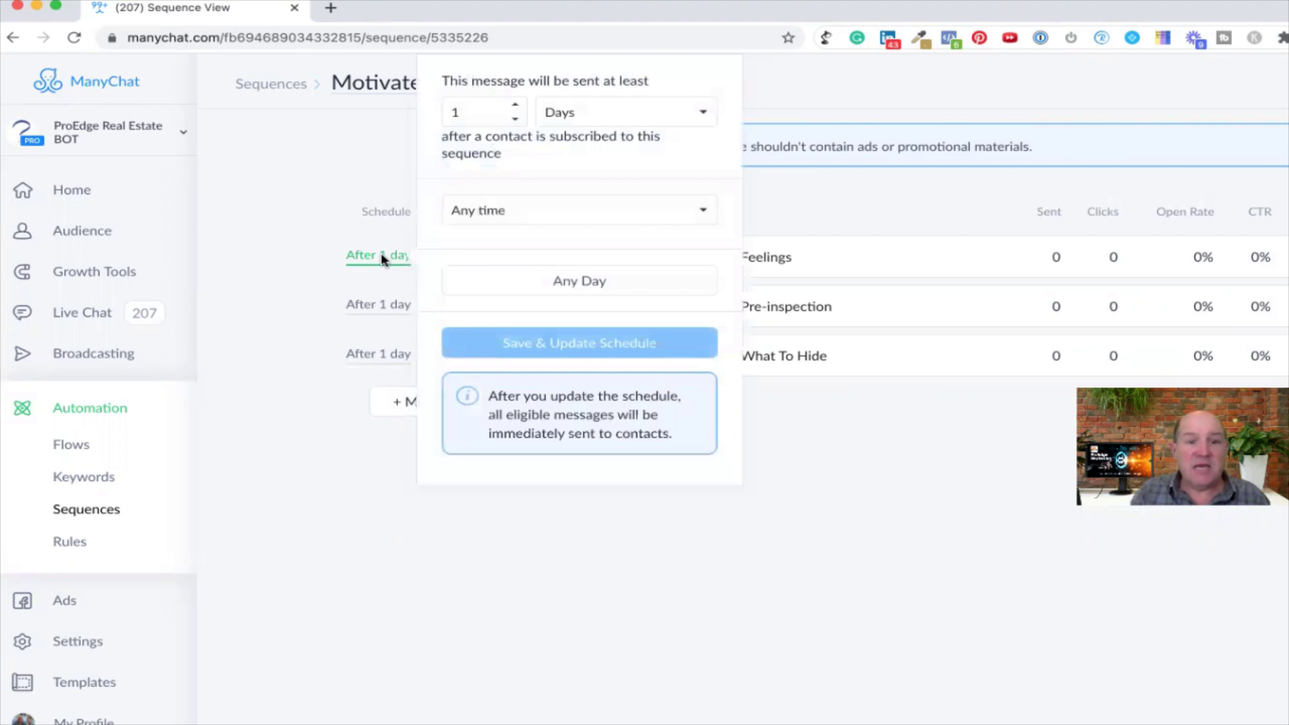
{"action": "left_click", "coordinate": [581, 115]}
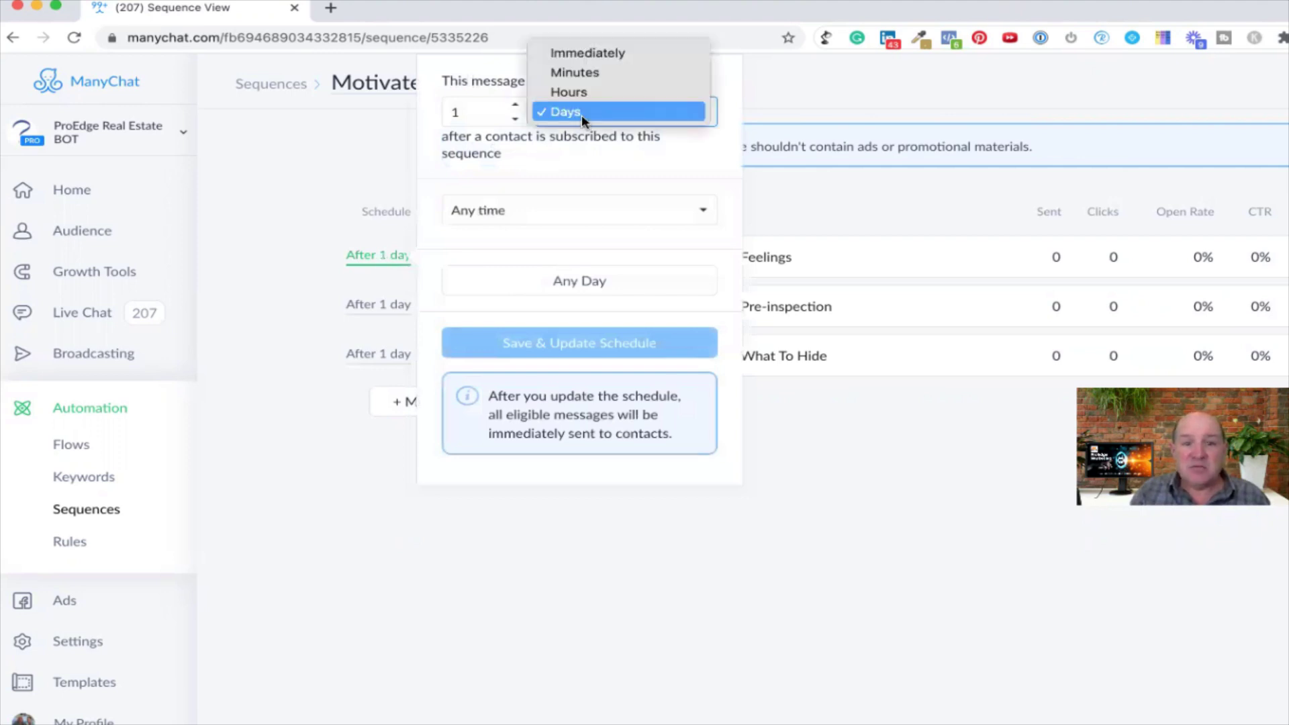
{"action": "left_click", "coordinate": [593, 58]}
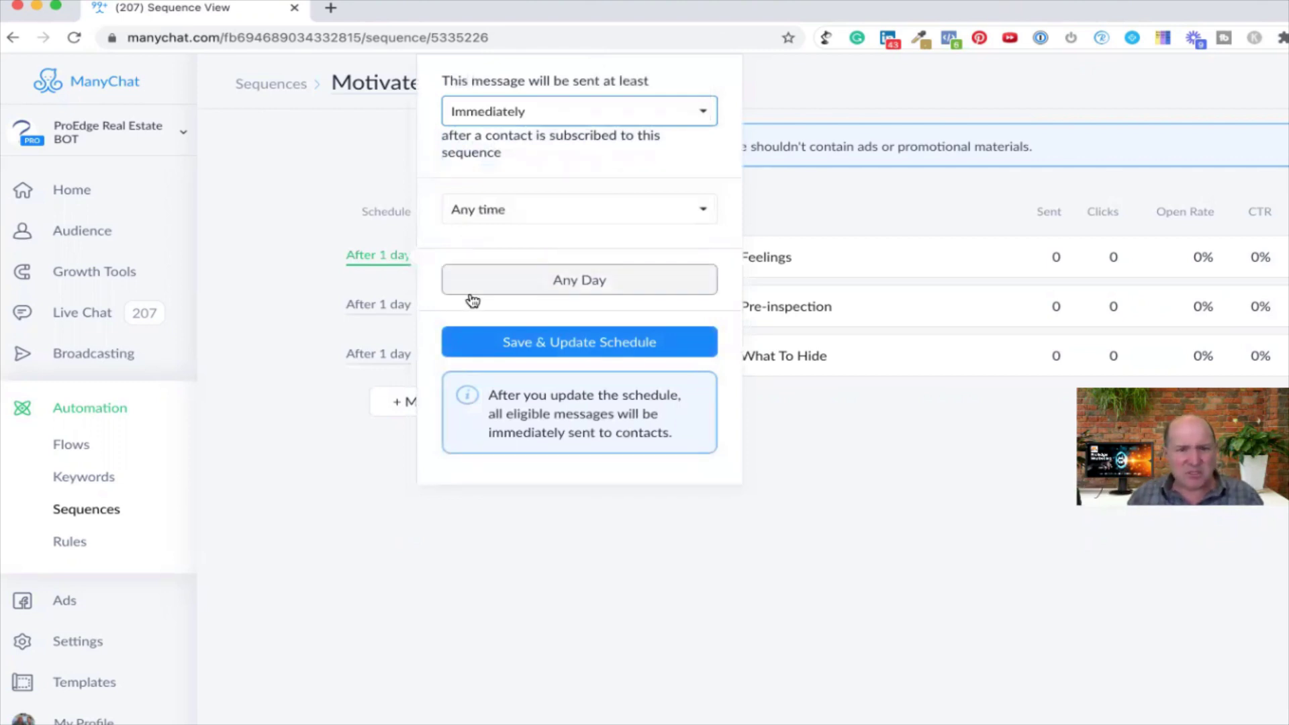
{"action": "left_click", "coordinate": [541, 208]}
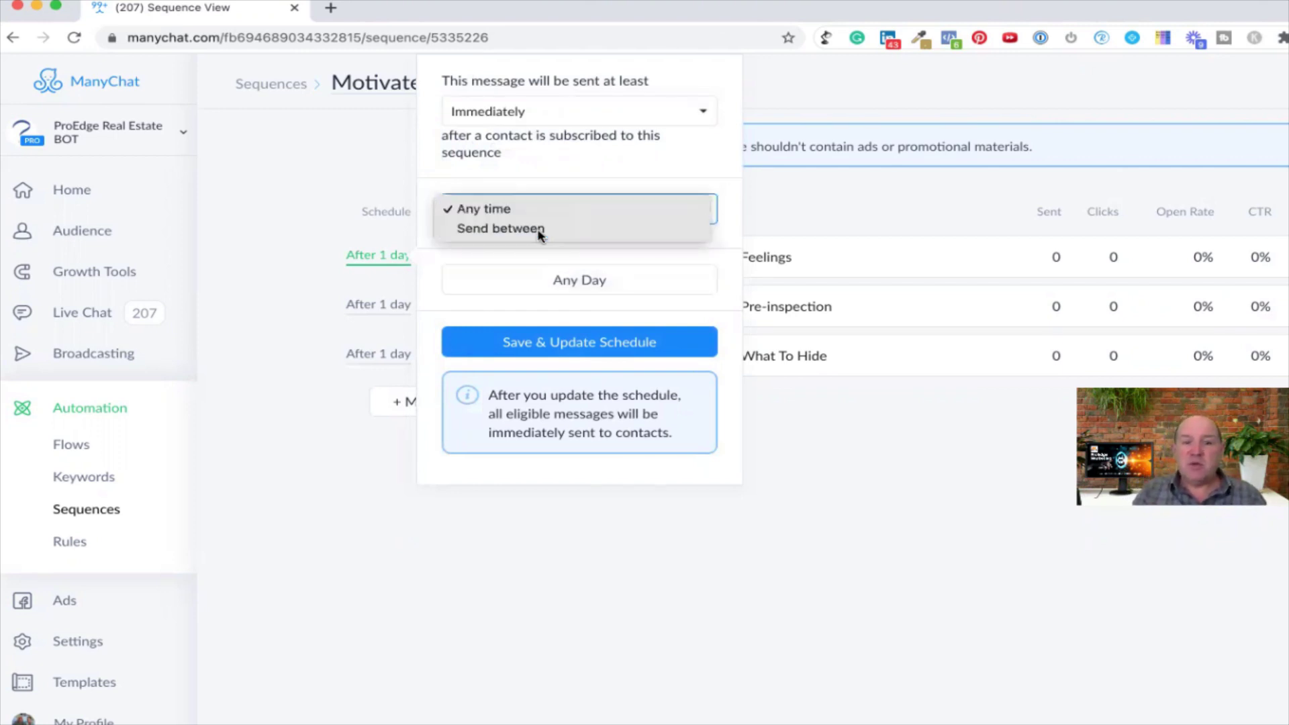
{"action": "left_click", "coordinate": [537, 231]}
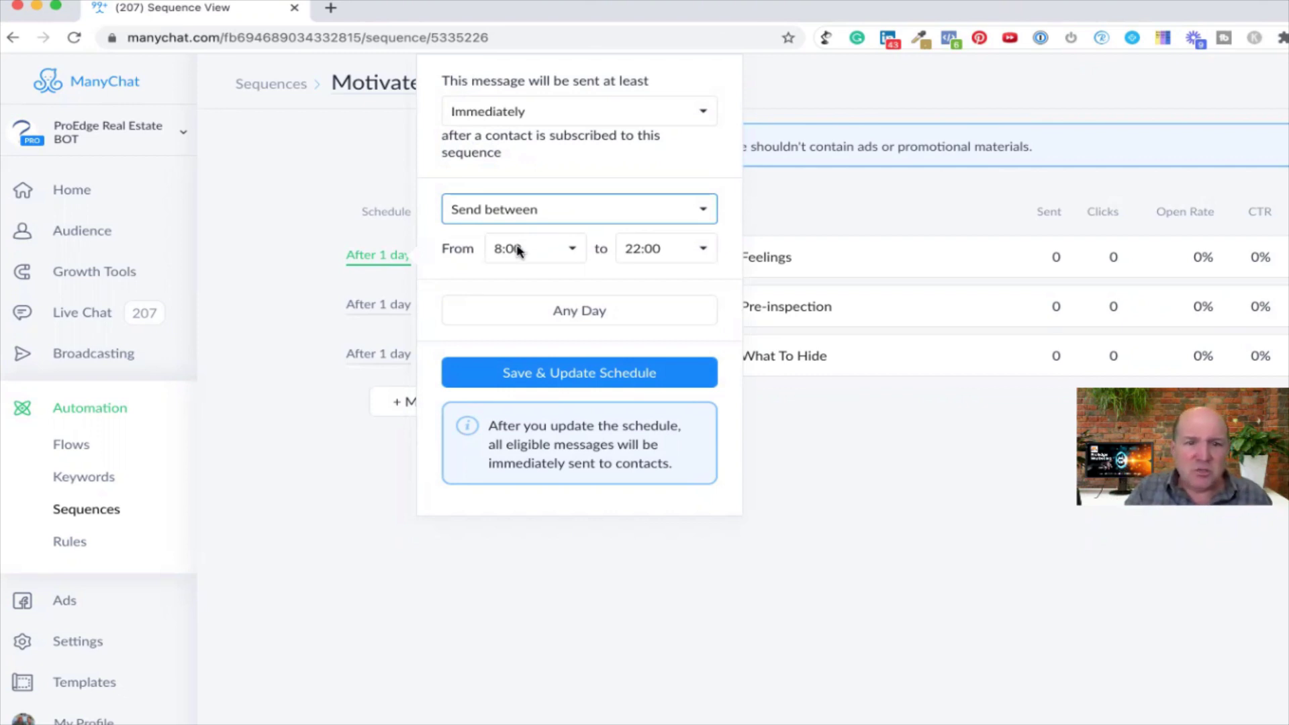
{"action": "left_click", "coordinate": [648, 253]}
{"action": "left_click", "coordinate": [648, 208]}
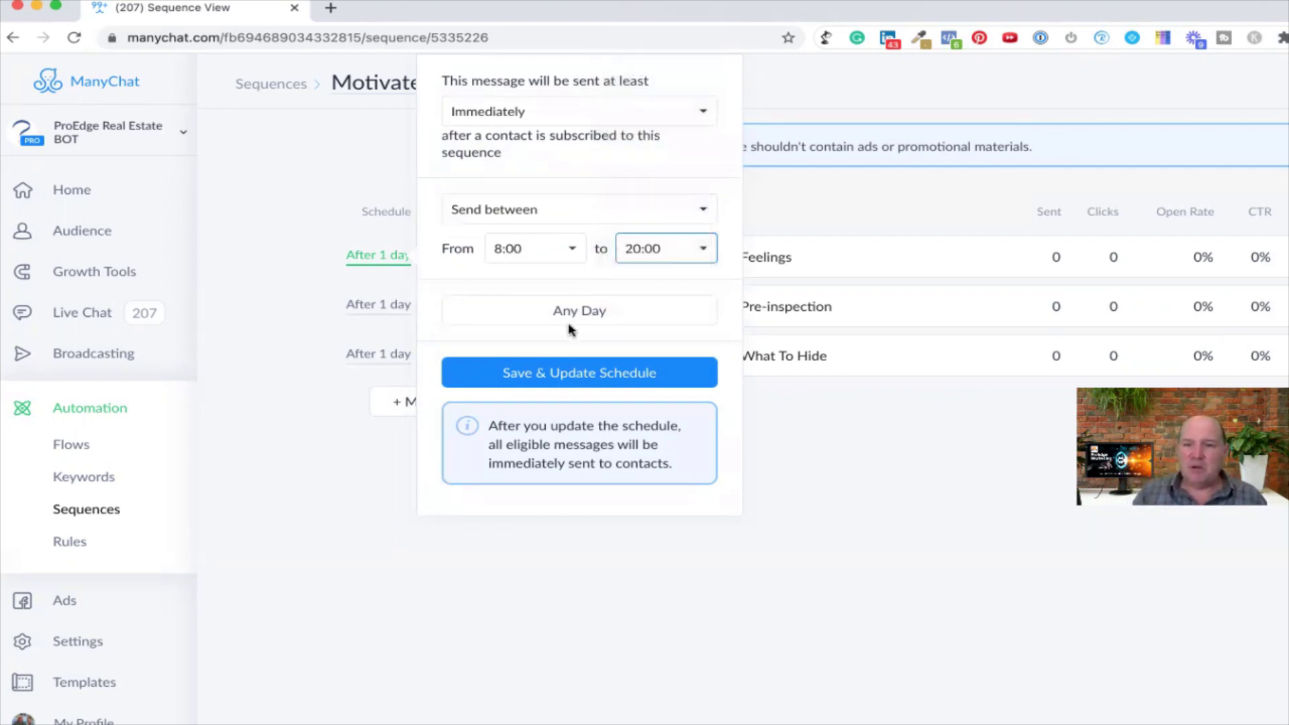
Exclude Sunday from the Feelings message's sending days and save the updated schedule.
{"action": "left_click", "coordinate": [554, 312]}
{"action": "scroll", "coordinate": [510, 483], "scroll_direction": "down", "scroll_amount": 1}
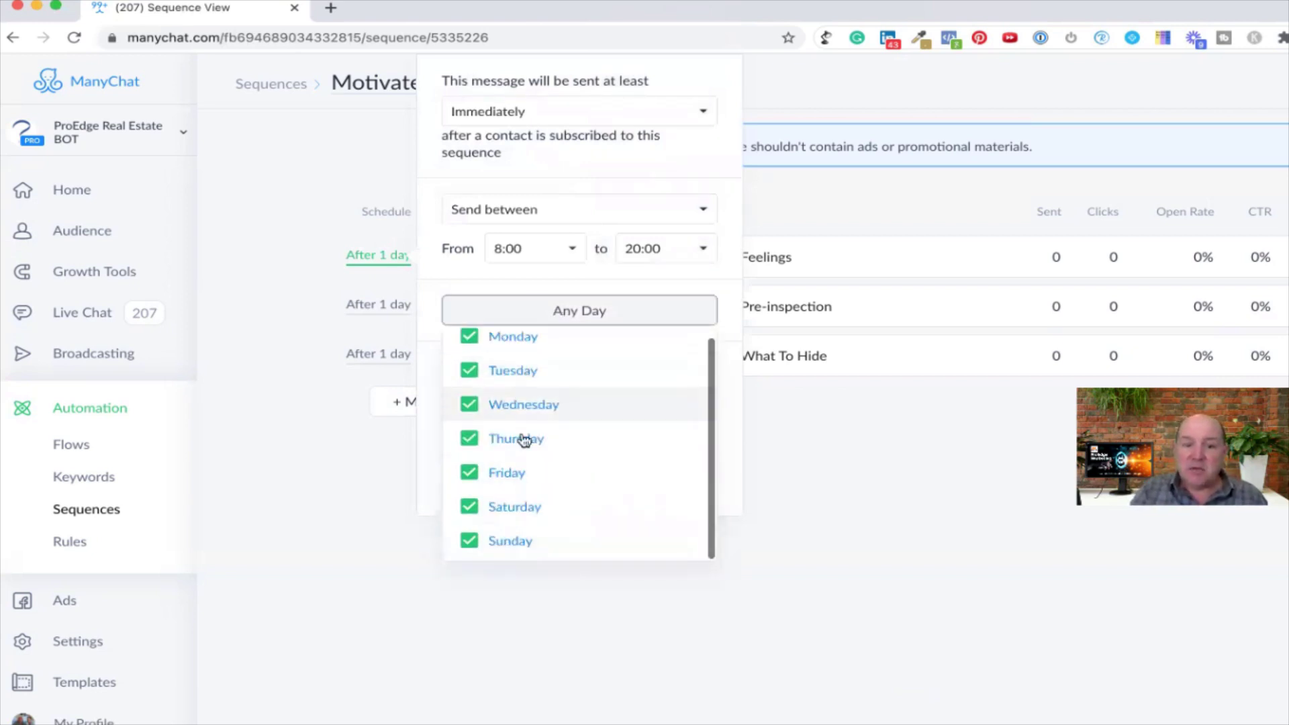
{"action": "left_click", "coordinate": [469, 539]}
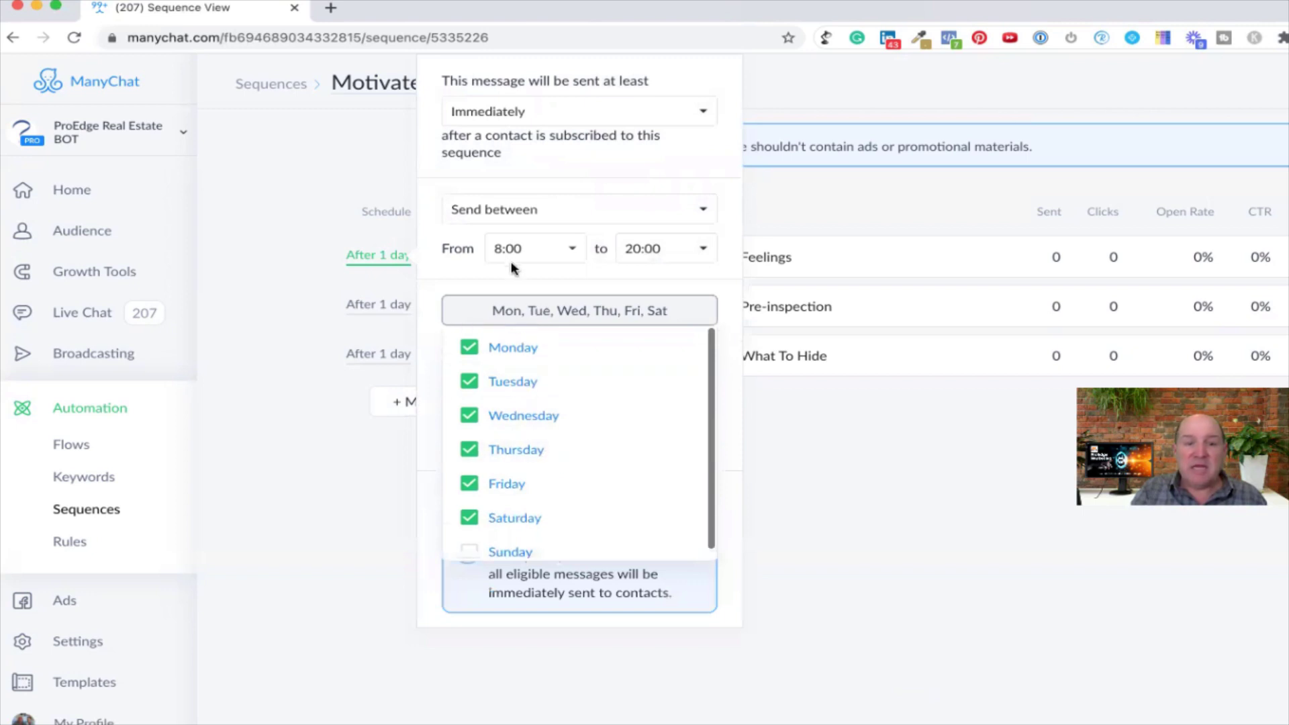
{"action": "left_click", "coordinate": [469, 268]}
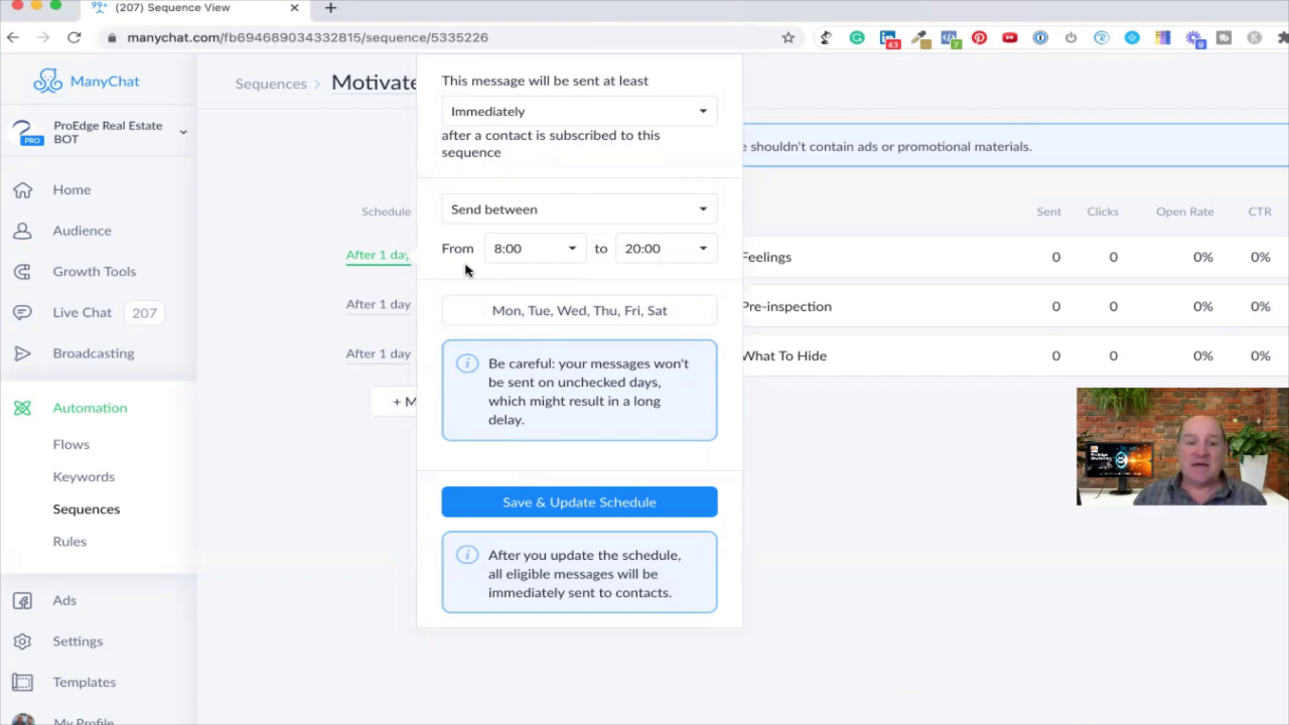
{"action": "left_click", "coordinate": [554, 501]}
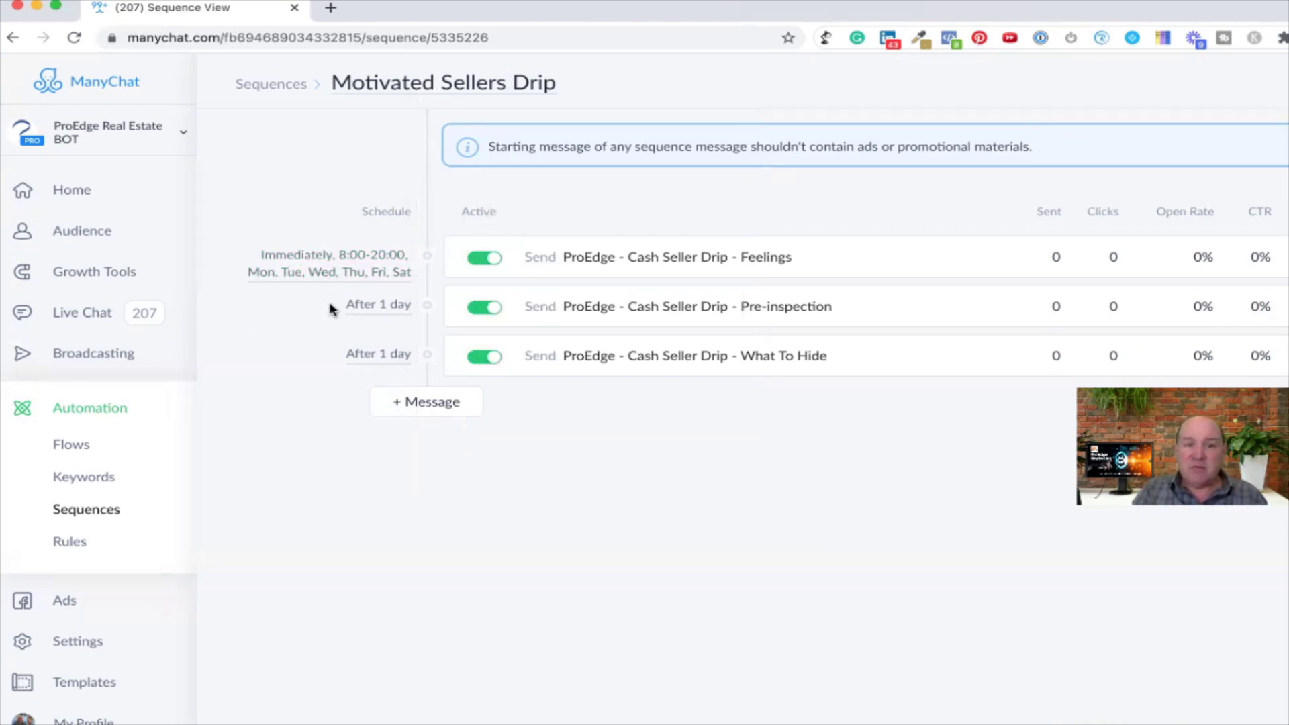
Set the Pre-inspection message's delay to 5 days after the previous message and save its schedule.
{"action": "left_click", "coordinate": [383, 306]}
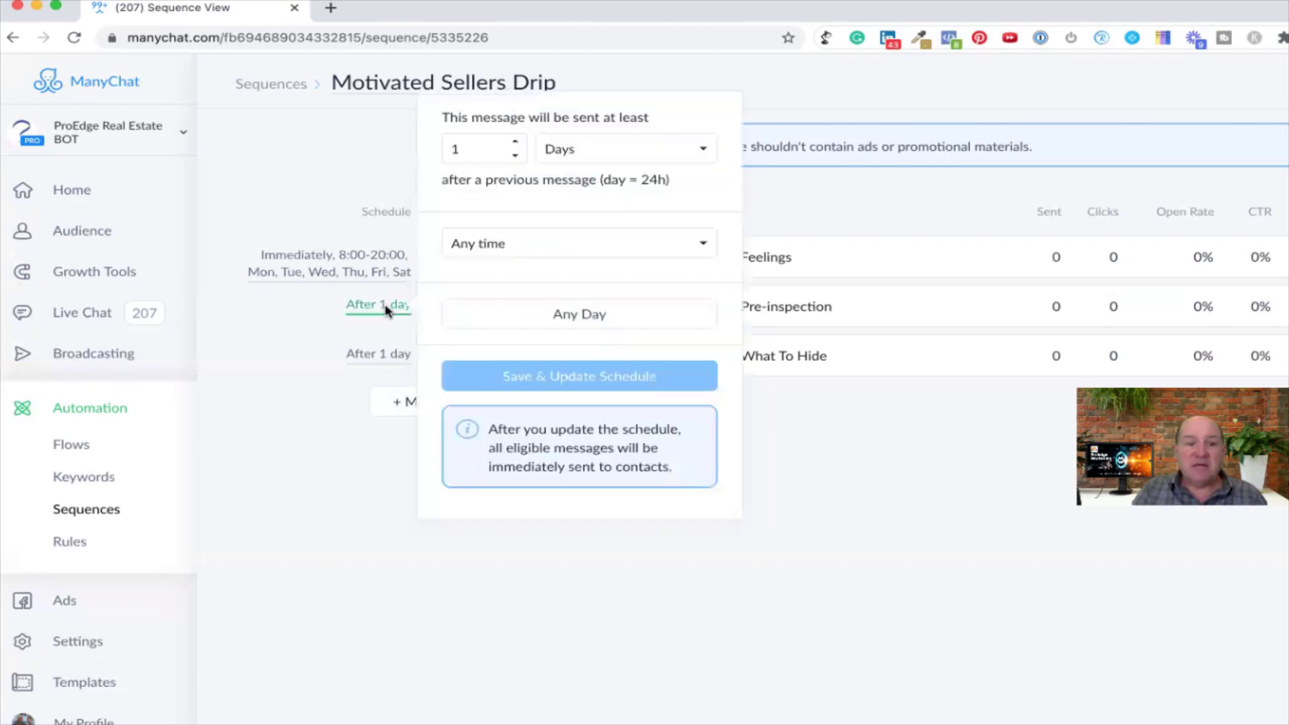
{"action": "left_click", "coordinate": [463, 149]}
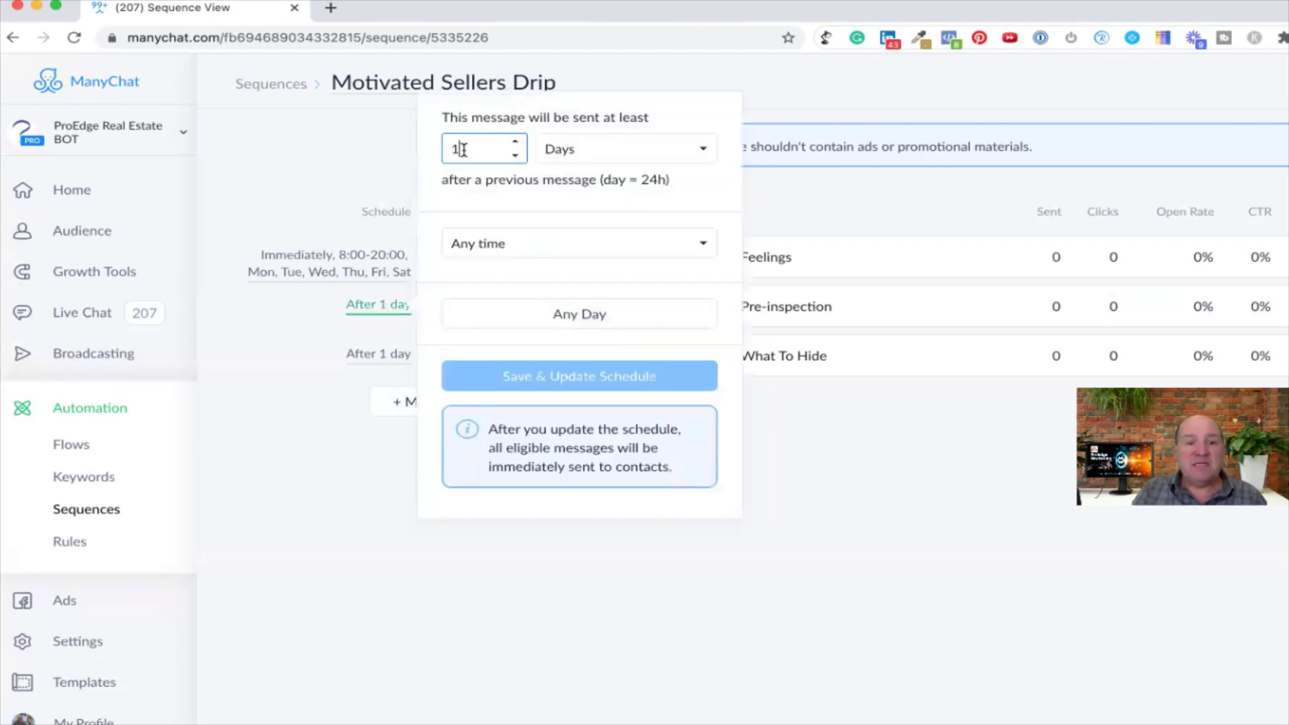
{"action": "key", "text": "BackSpace"}
{"action": "type", "text": "5"}
{"action": "left_click", "coordinate": [557, 374]}
Set the What To Hide message's delay to 10 days after the previous message and save its schedule.
{"action": "left_click", "coordinate": [355, 355]}
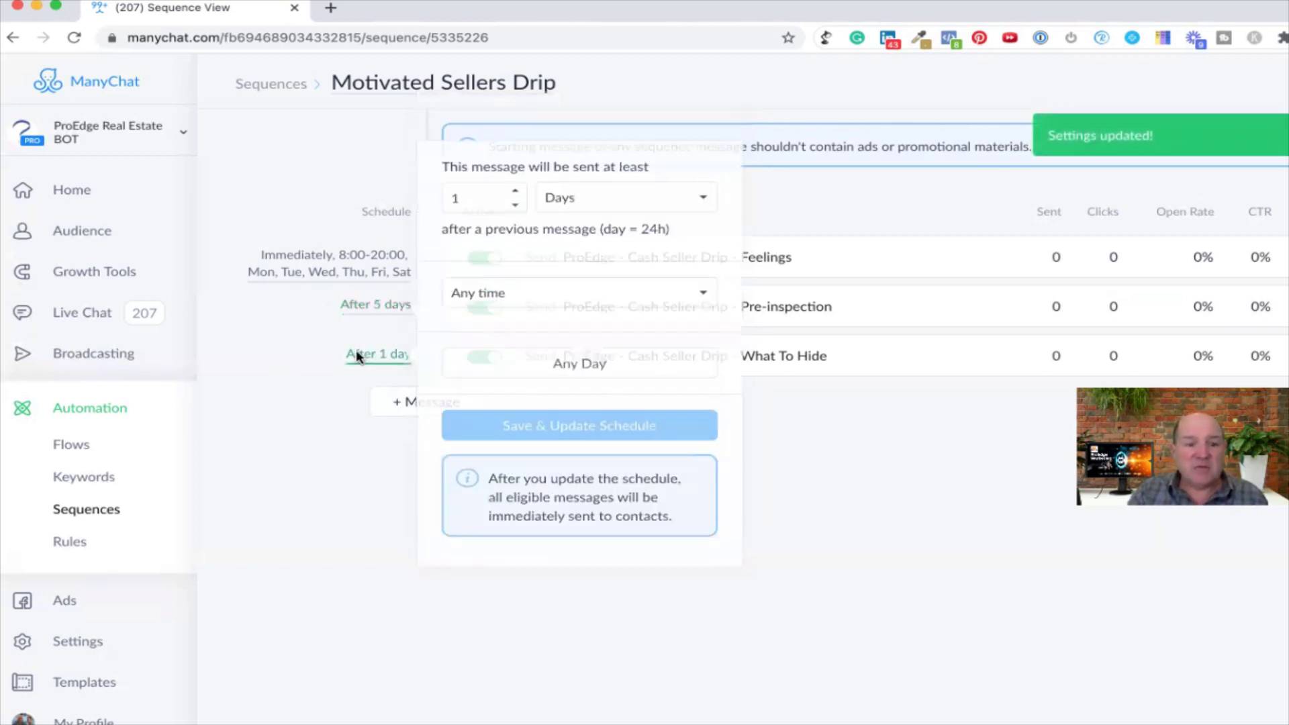
{"action": "double_click", "coordinate": [472, 202]}
{"action": "type", "text": "10"}
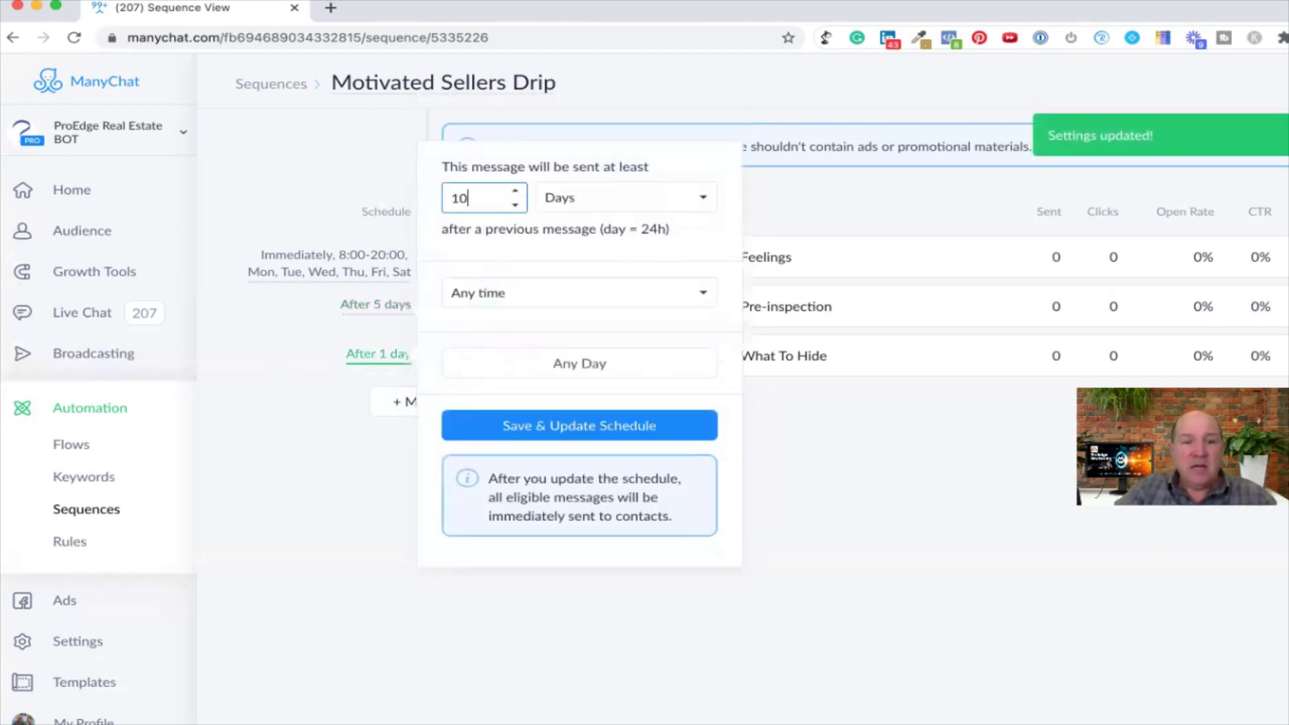
{"action": "left_click", "coordinate": [556, 429]}
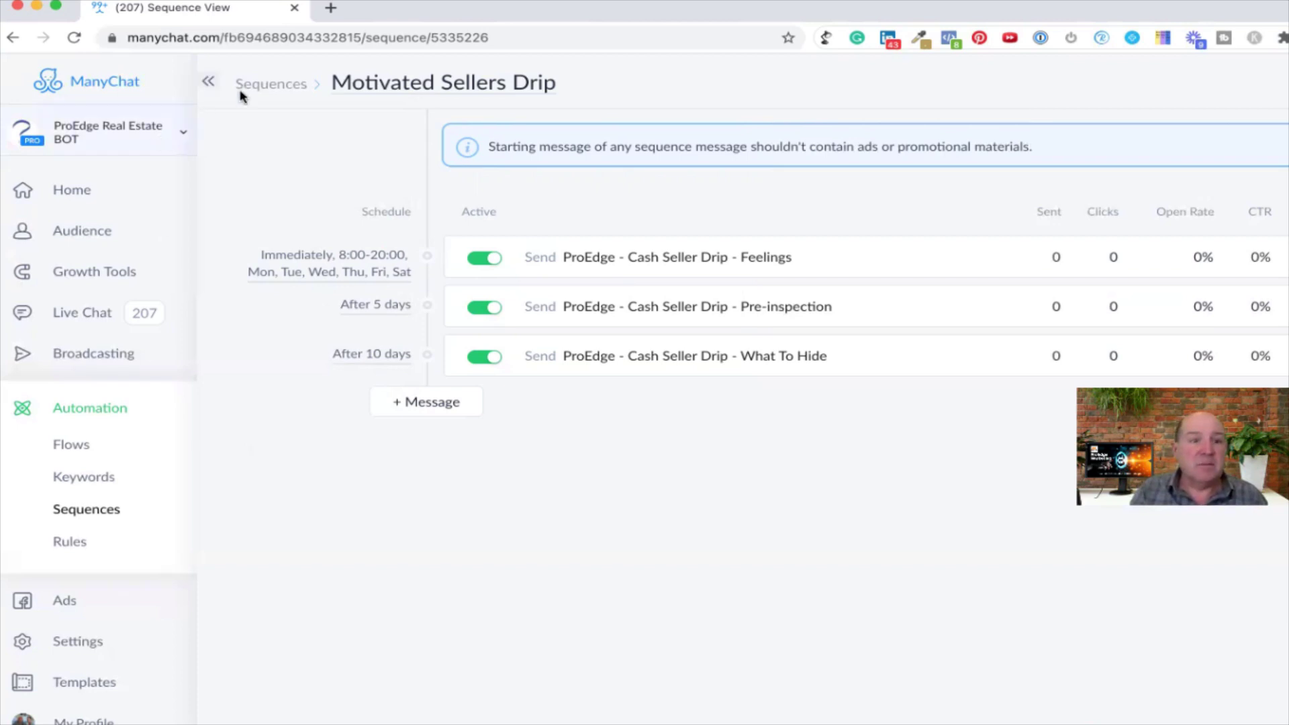
Examine the messages and send schedules of the existing "ProEdge - Seller Followups" sequence, and return to the sequences list.
{"action": "left_click", "coordinate": [269, 86]}
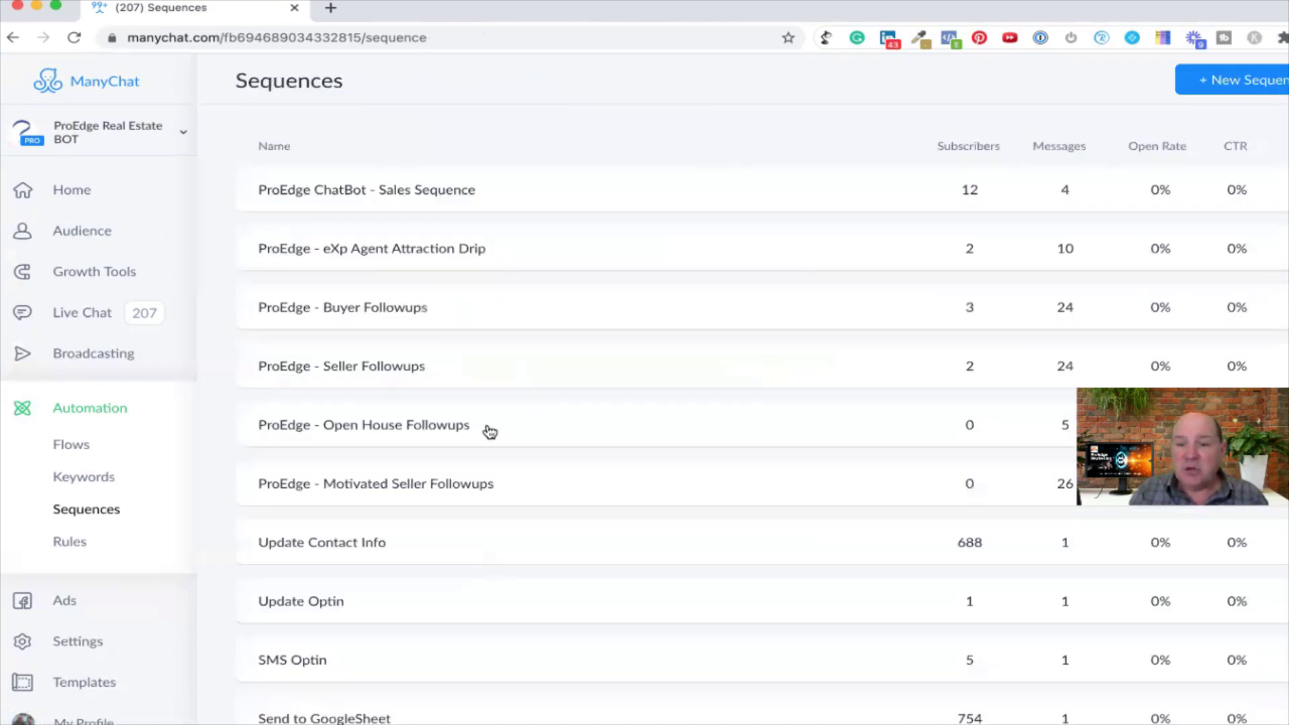
{"action": "left_click", "coordinate": [384, 367]}
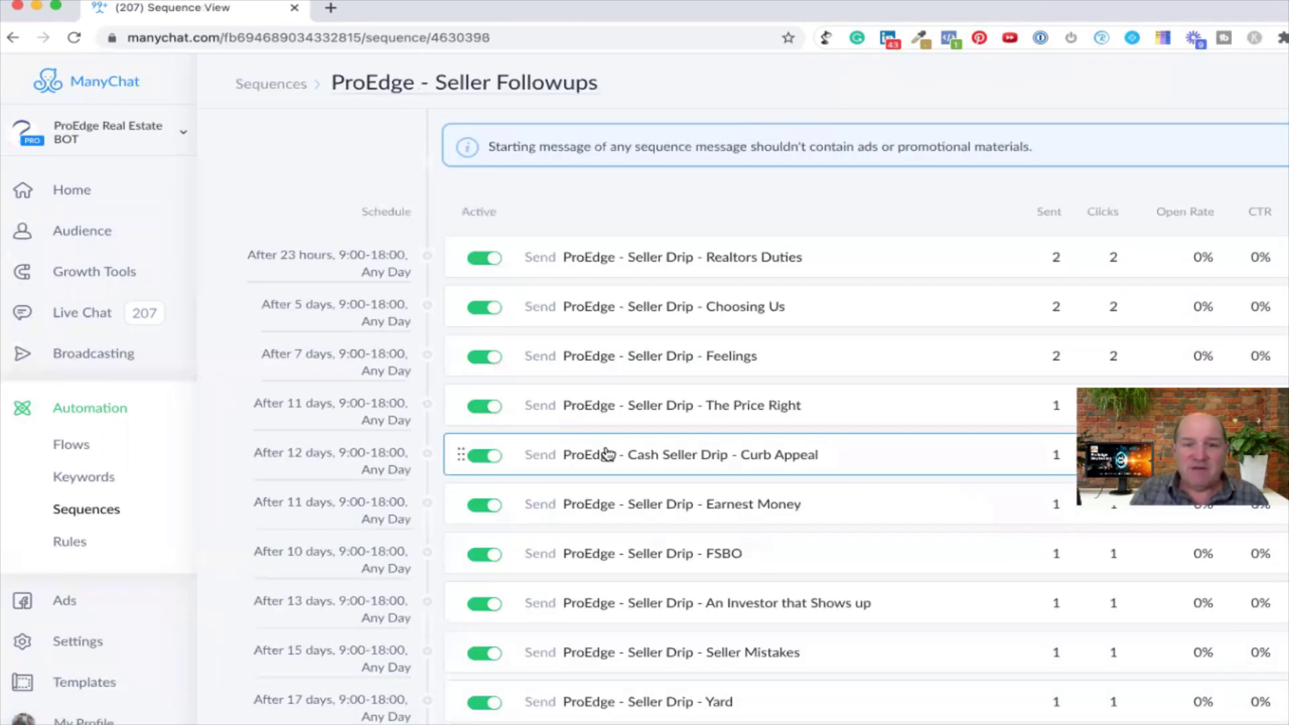
{"action": "scroll", "coordinate": [606, 453], "scroll_direction": "down", "scroll_amount": 3}
{"action": "scroll", "coordinate": [606, 453], "scroll_direction": "down", "scroll_amount": 5}
{"action": "scroll", "coordinate": [606, 453], "scroll_direction": "up", "scroll_amount": 5}
{"action": "scroll", "coordinate": [606, 453], "scroll_direction": "down", "scroll_amount": 8}
{"action": "scroll", "coordinate": [606, 453], "scroll_direction": "up", "scroll_amount": 10}
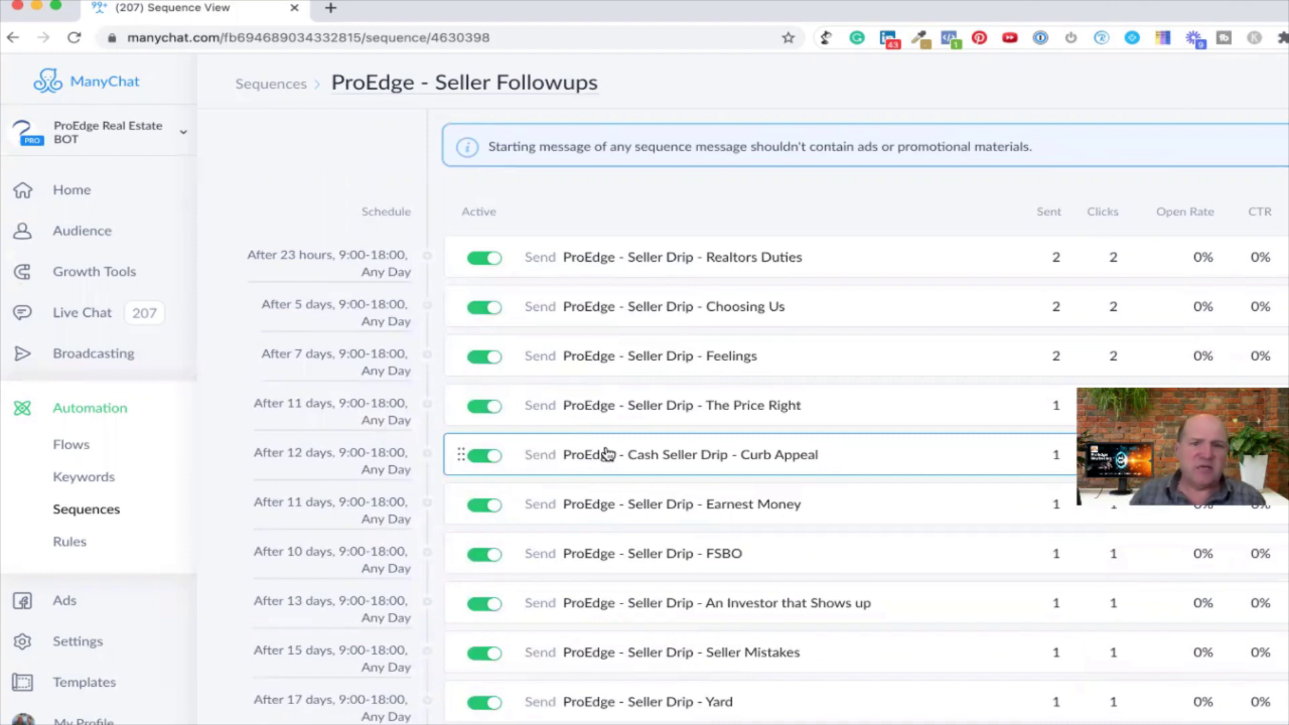
{"action": "scroll", "coordinate": [607, 455], "scroll_direction": "down", "scroll_amount": 4}
{"action": "scroll", "coordinate": [607, 455], "scroll_direction": "up", "scroll_amount": 4}
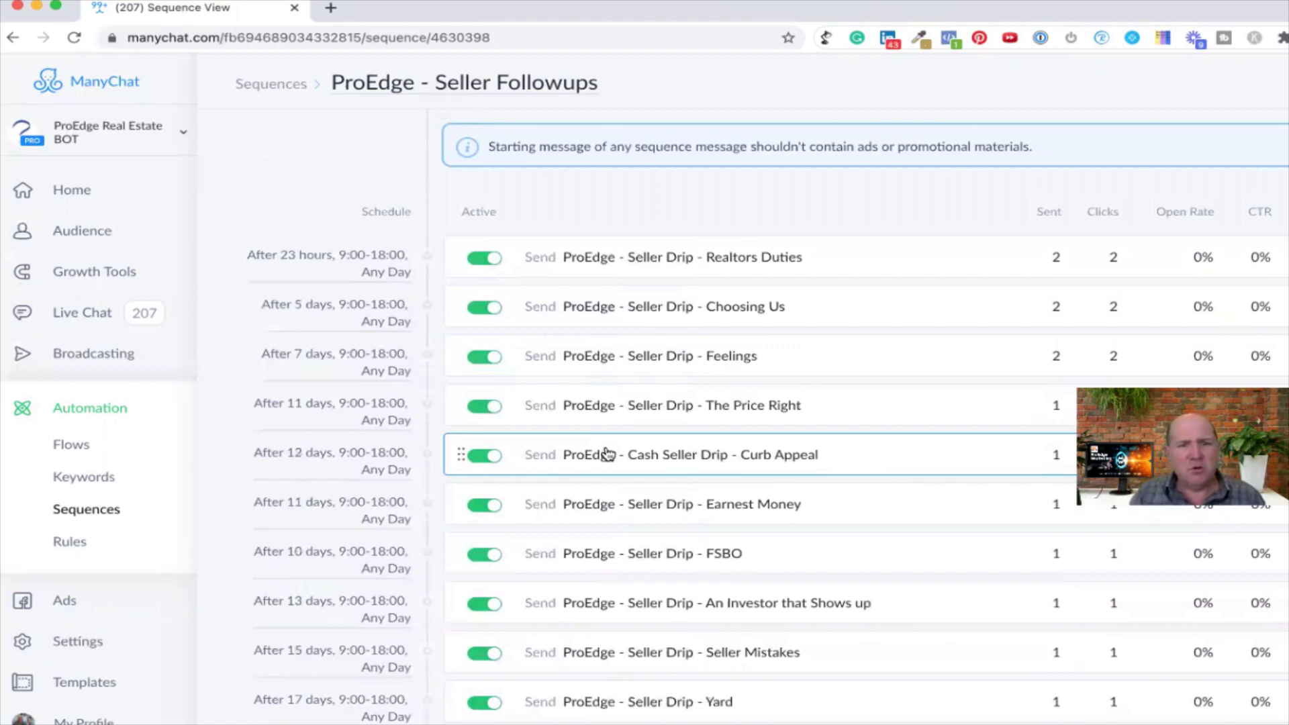
{"action": "left_click", "coordinate": [267, 84]}
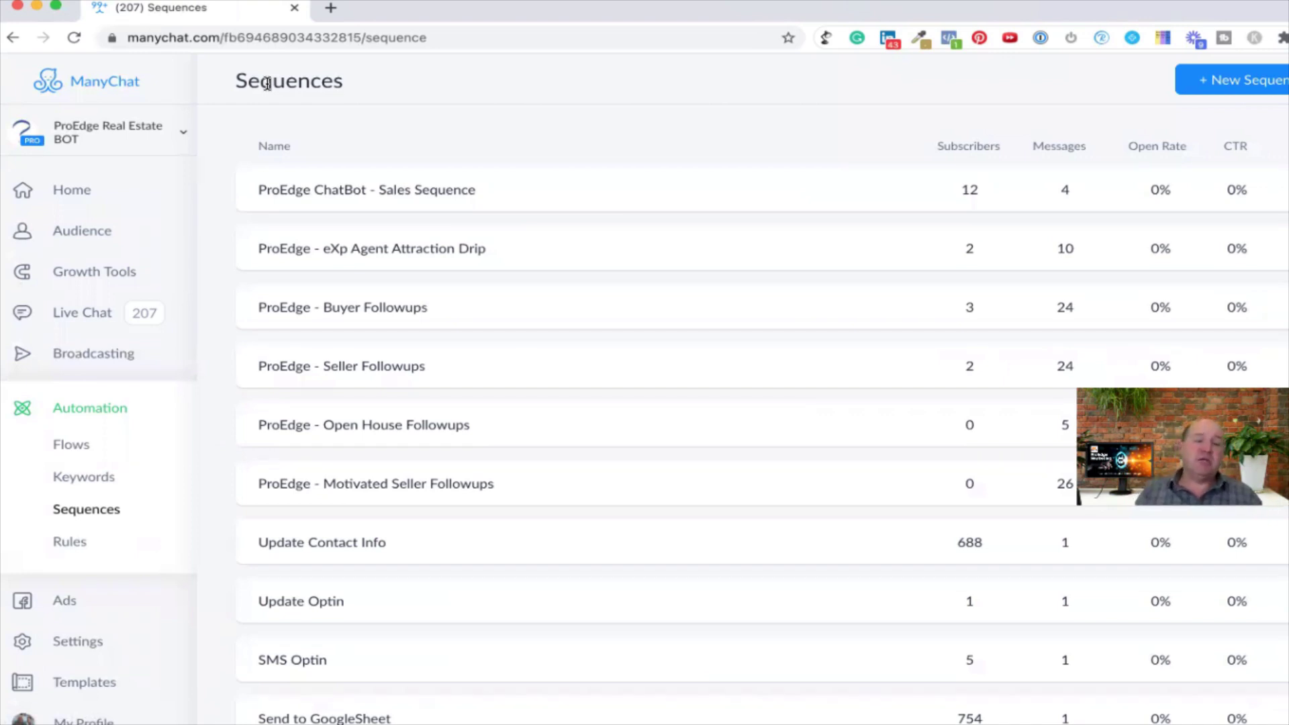
Open the Audience list, clear the selection of all contacts, and select only the second and fourth contacts.
{"action": "left_click", "coordinate": [84, 233]}
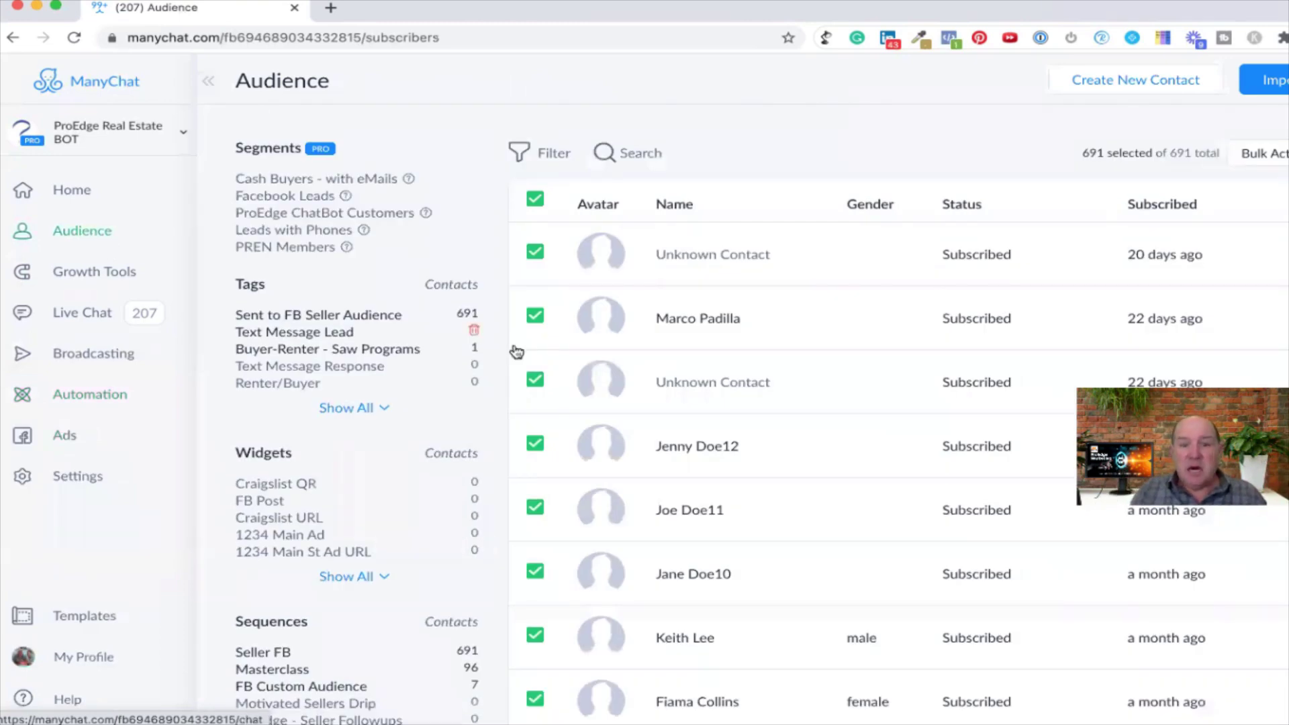
{"action": "left_click", "coordinate": [534, 201]}
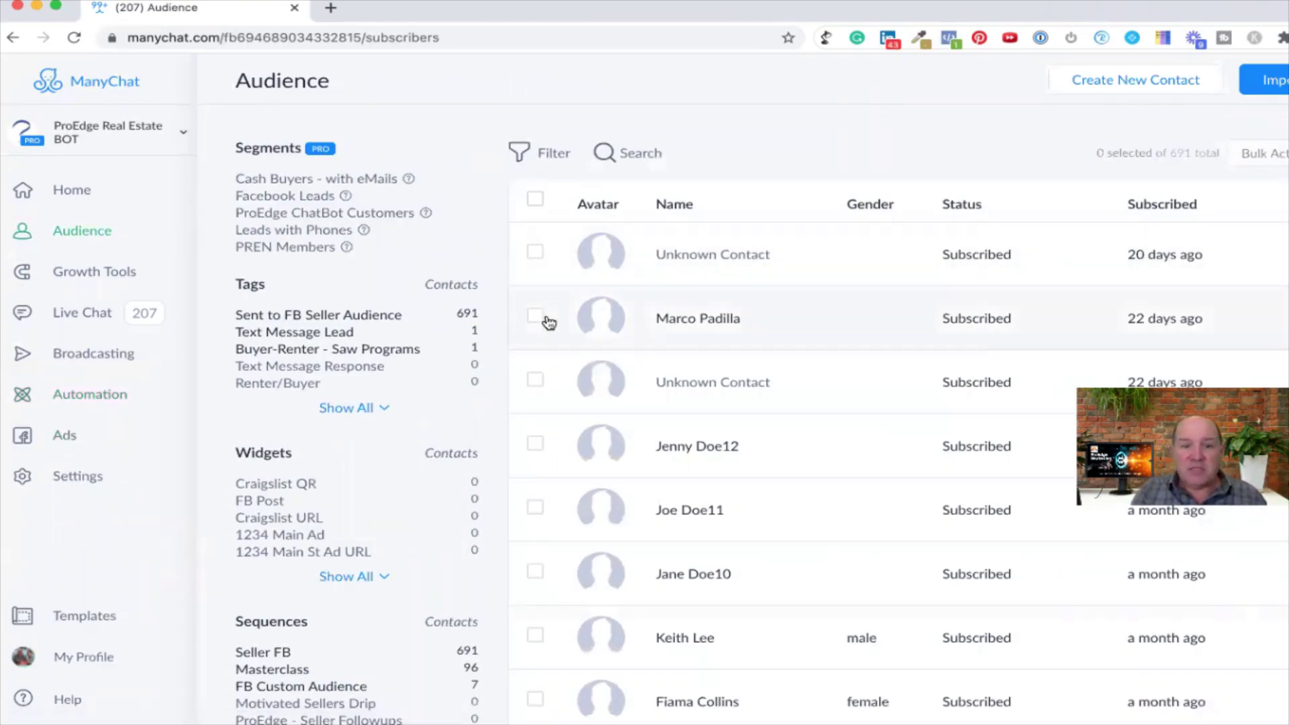
{"action": "left_click", "coordinate": [535, 315]}
{"action": "left_click", "coordinate": [535, 443]}
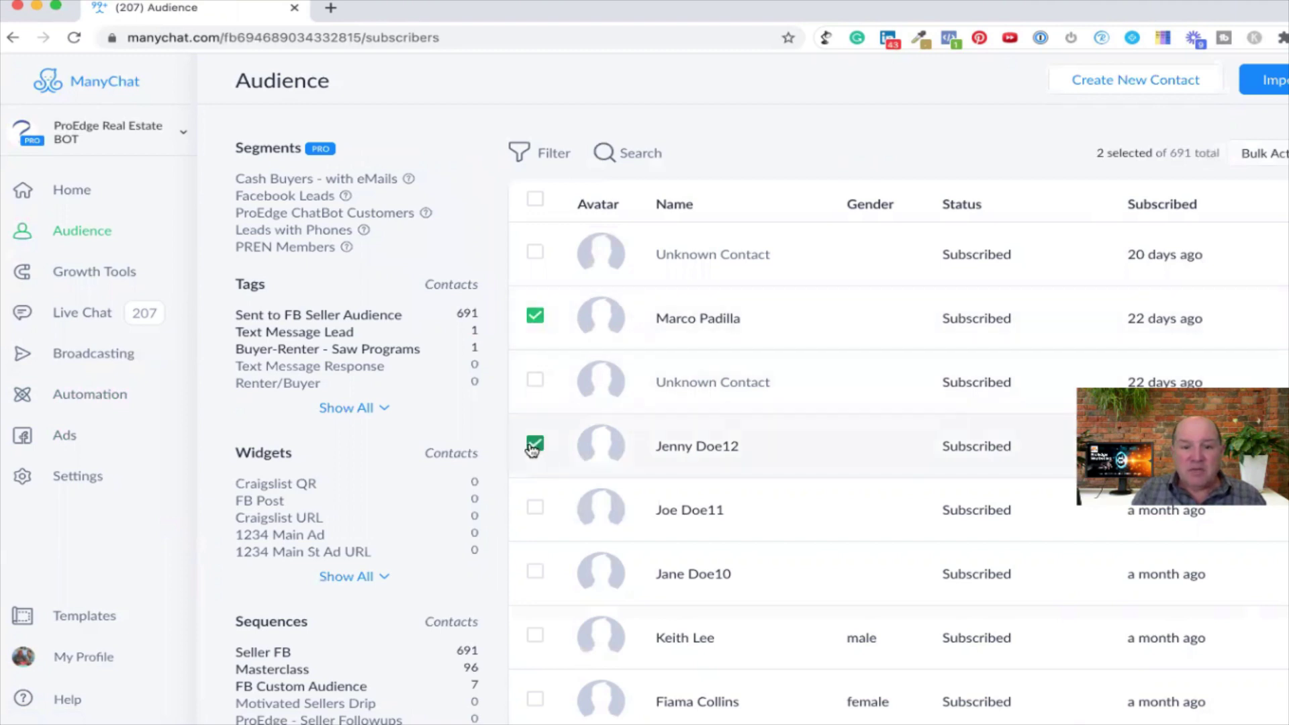
Subscribe the selected contacts in bulk to the "Motivated Sellers Drip" sequence and confirm the action.
{"action": "left_click", "coordinate": [1282, 154]}
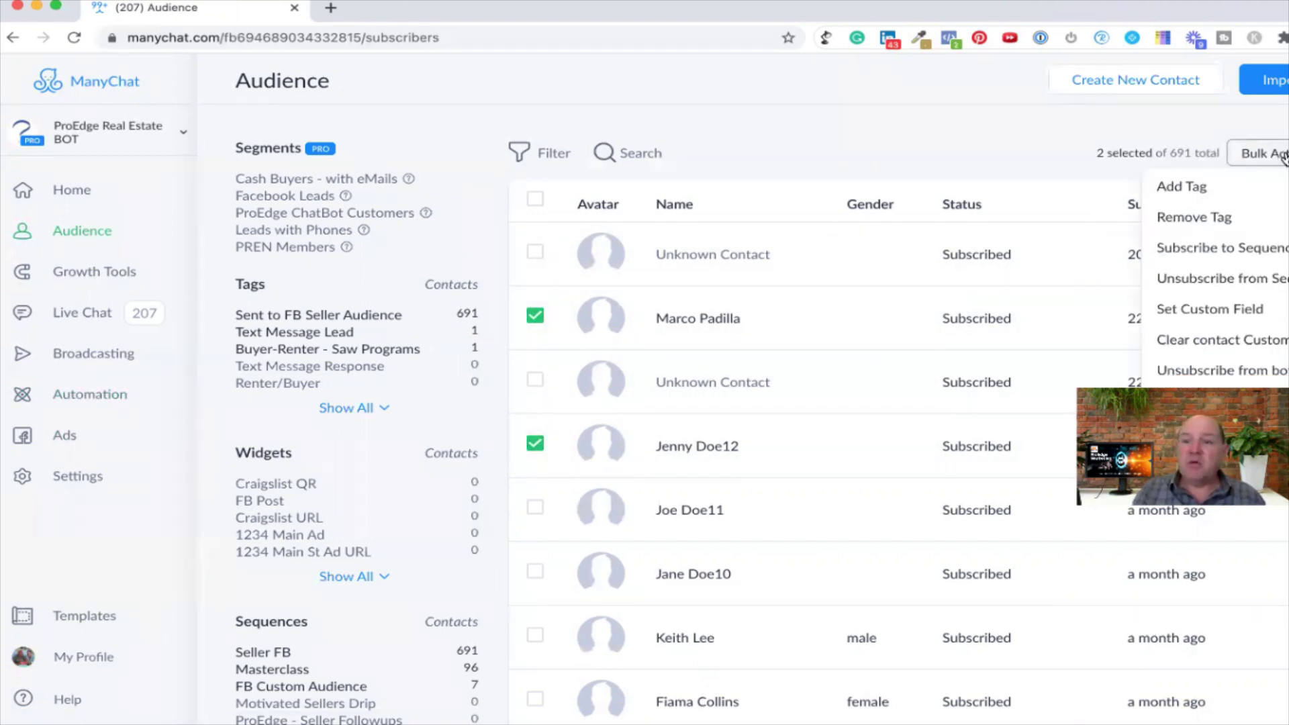
{"action": "left_click", "coordinate": [1216, 254]}
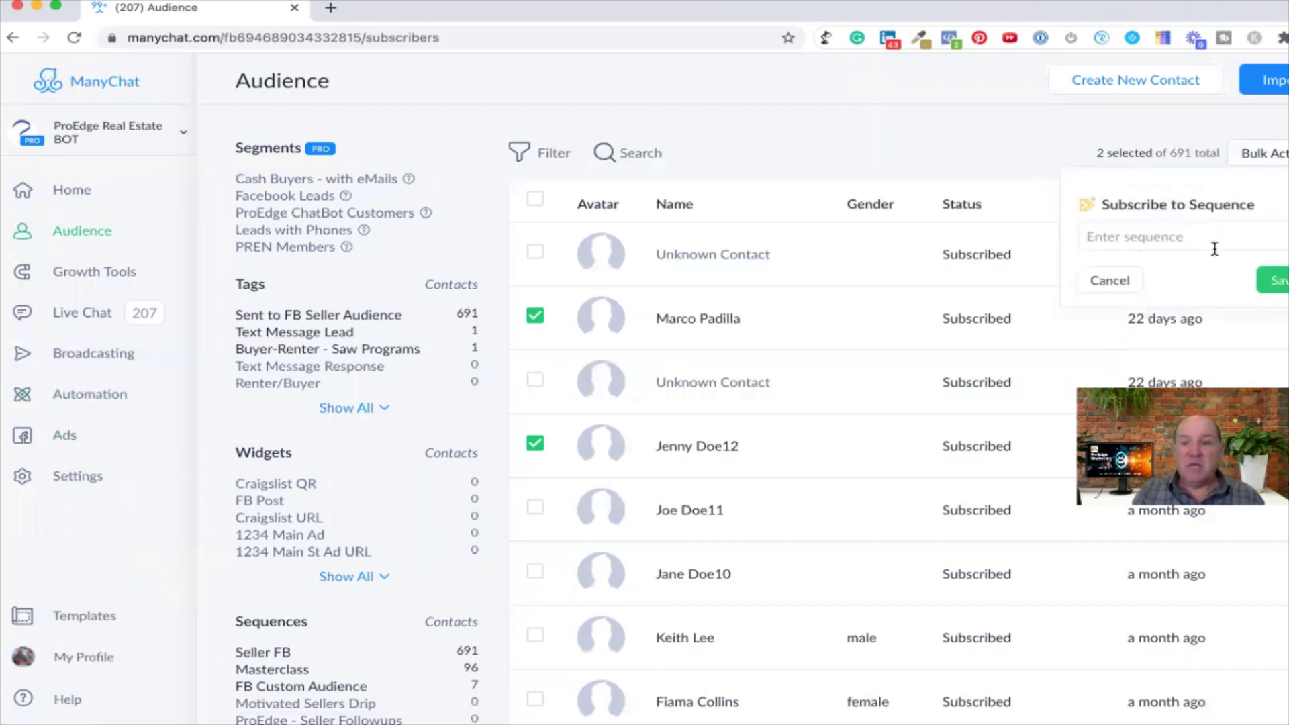
{"action": "left_click", "coordinate": [1139, 235]}
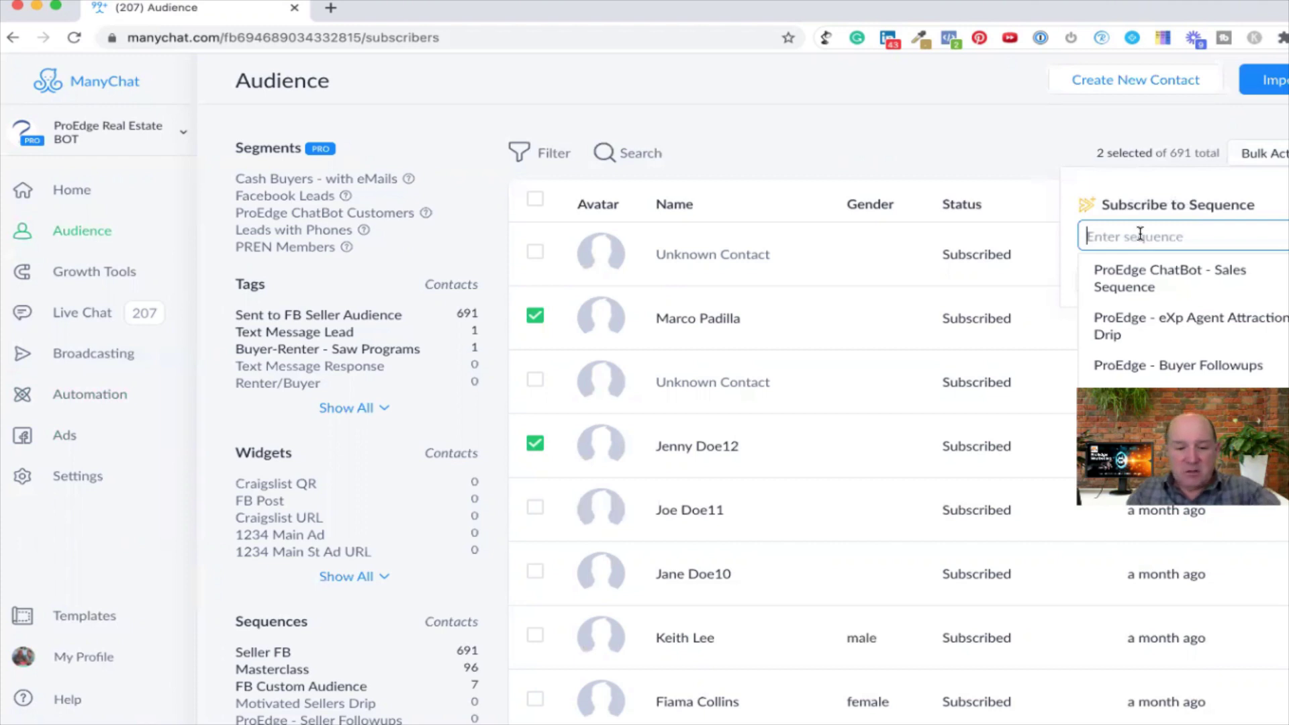
{"action": "type", "text": "moti"}
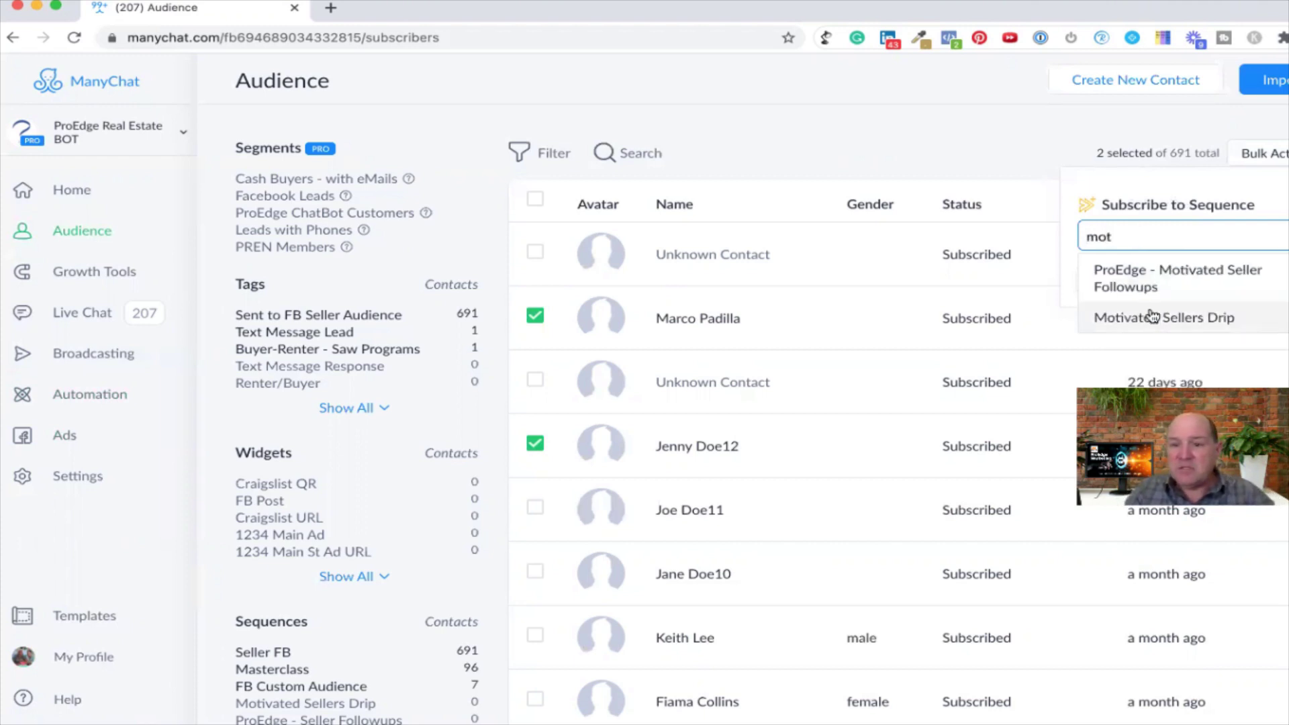
{"action": "left_click", "coordinate": [1150, 316]}
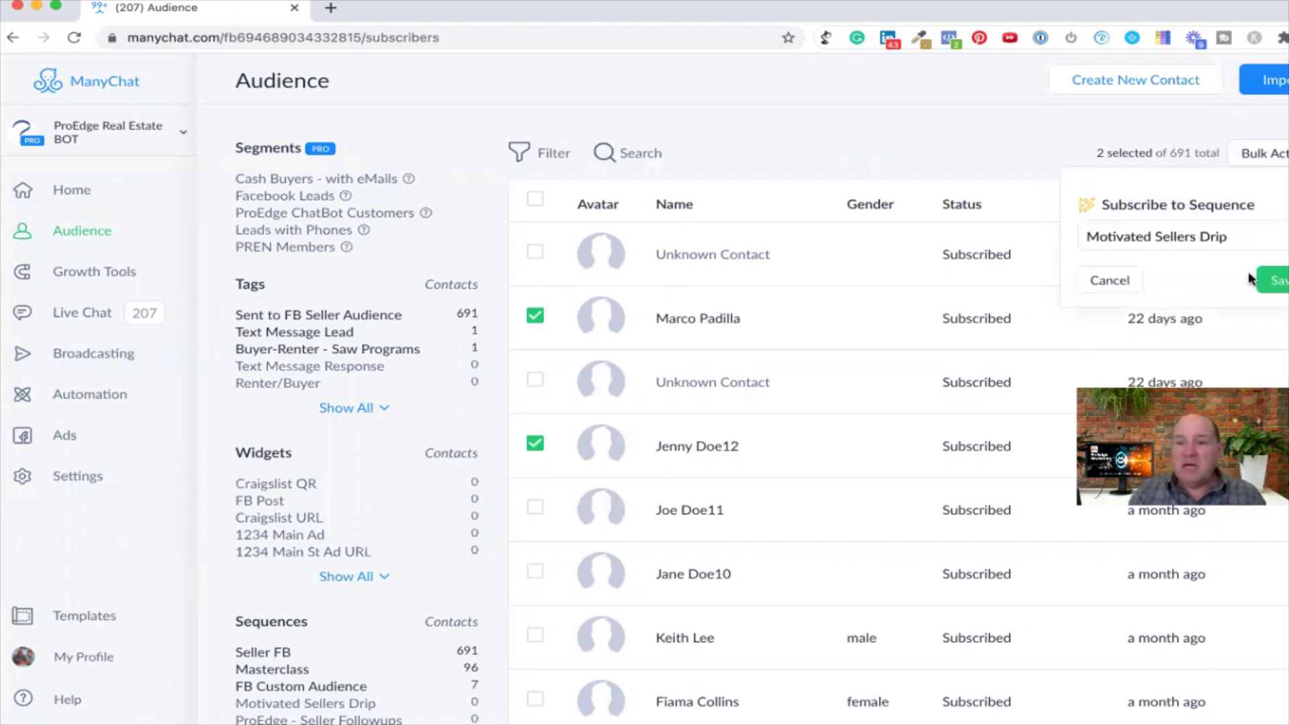
{"action": "left_click", "coordinate": [1282, 281]}
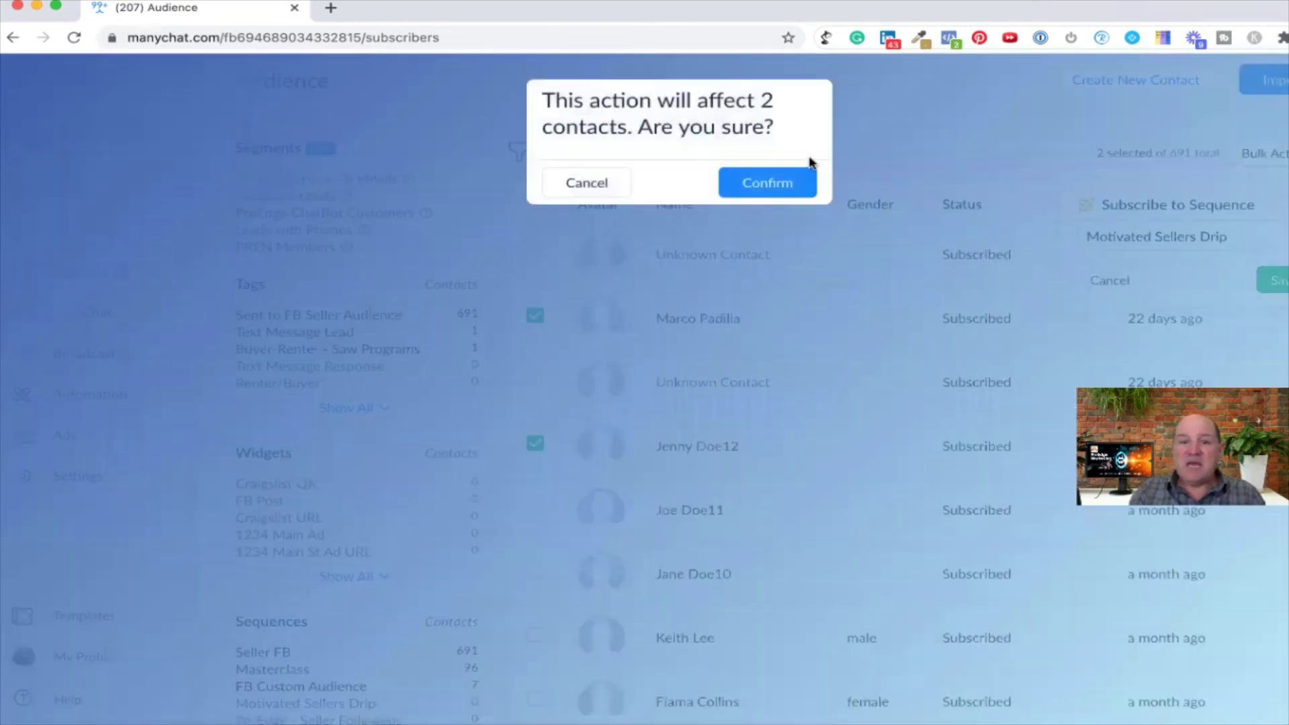
{"action": "left_click", "coordinate": [769, 186]}
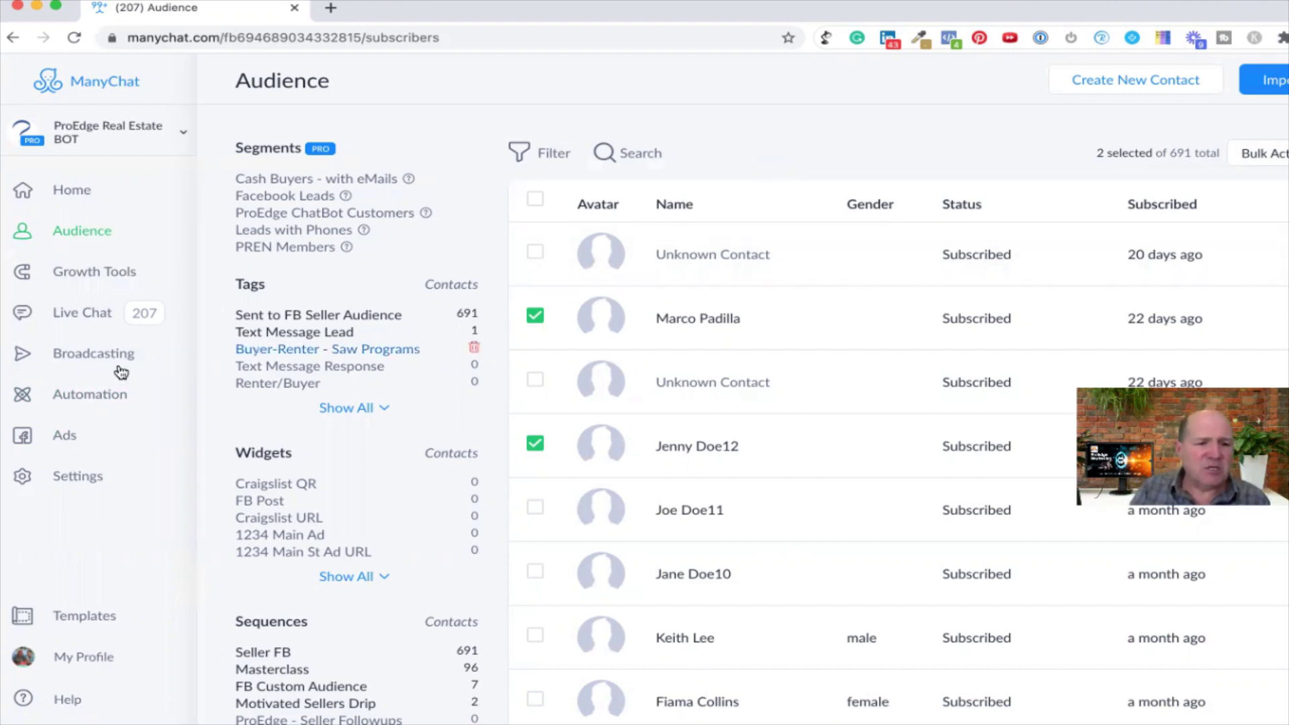
Open the "ProEdge - Cash Seller Drip - What To Hide" flow from ProEdge ChatBot 3.1's Investor - Seller Follow-Up folder for editing.
{"action": "left_click", "coordinate": [92, 393]}
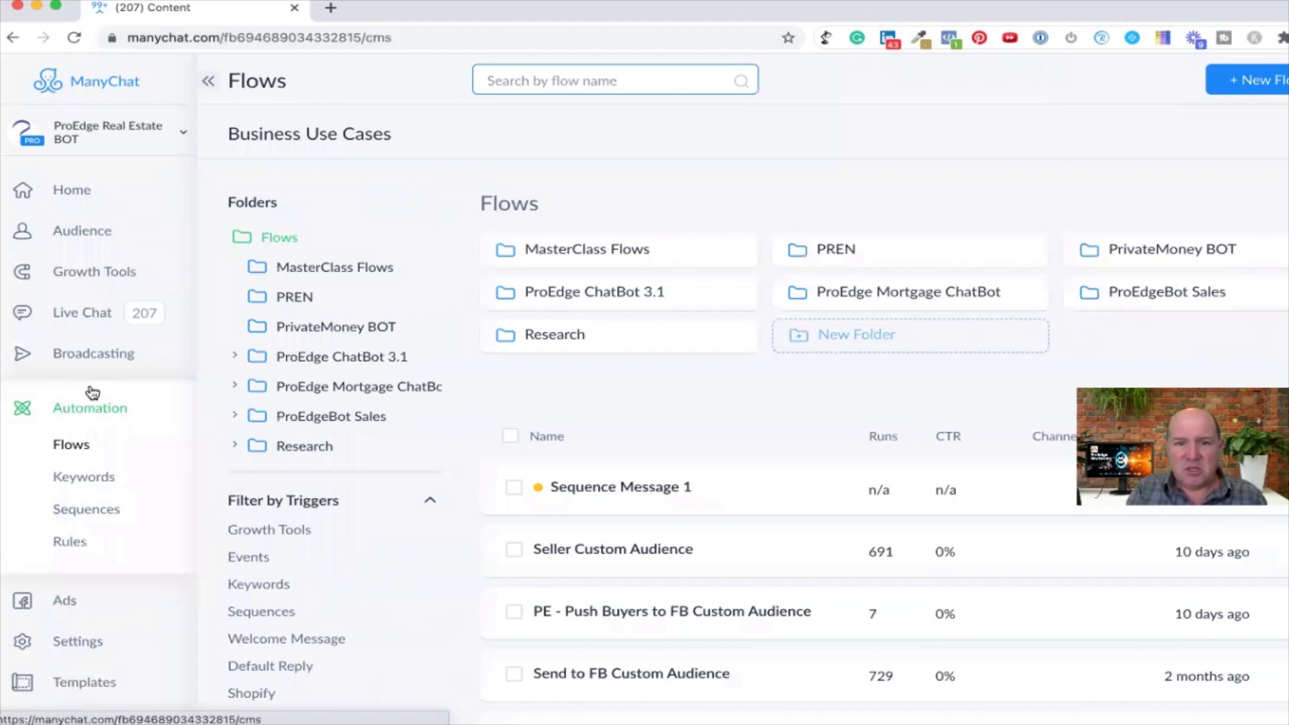
{"action": "left_click", "coordinate": [612, 292]}
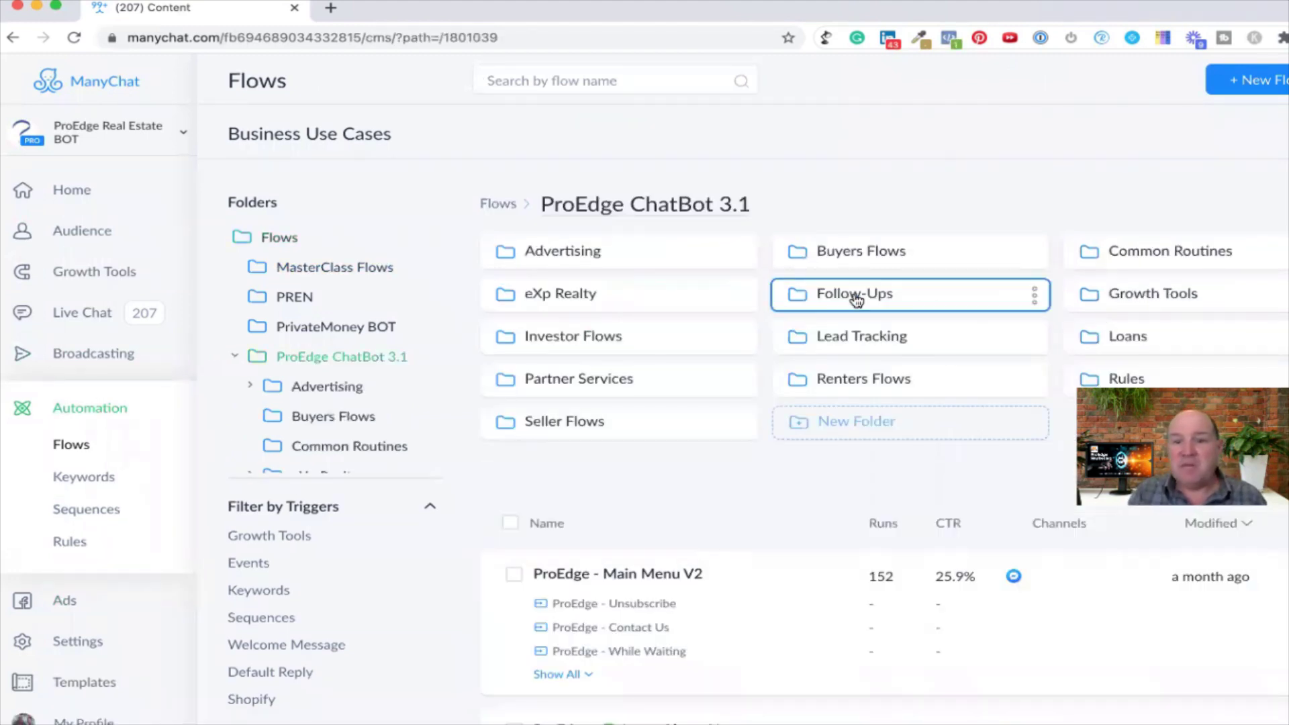
{"action": "left_click", "coordinate": [855, 294]}
{"action": "left_click", "coordinate": [1100, 255]}
{"action": "left_click", "coordinate": [719, 404]}
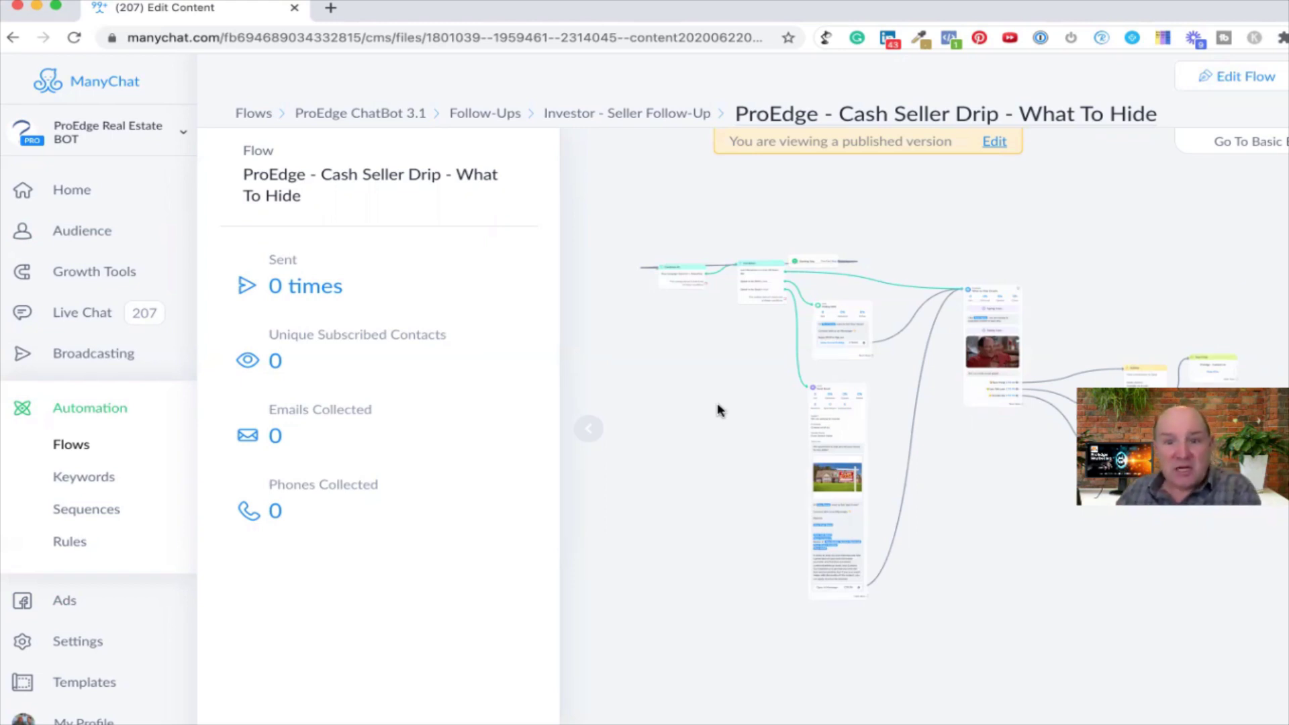
{"action": "left_click", "coordinate": [1255, 77]}
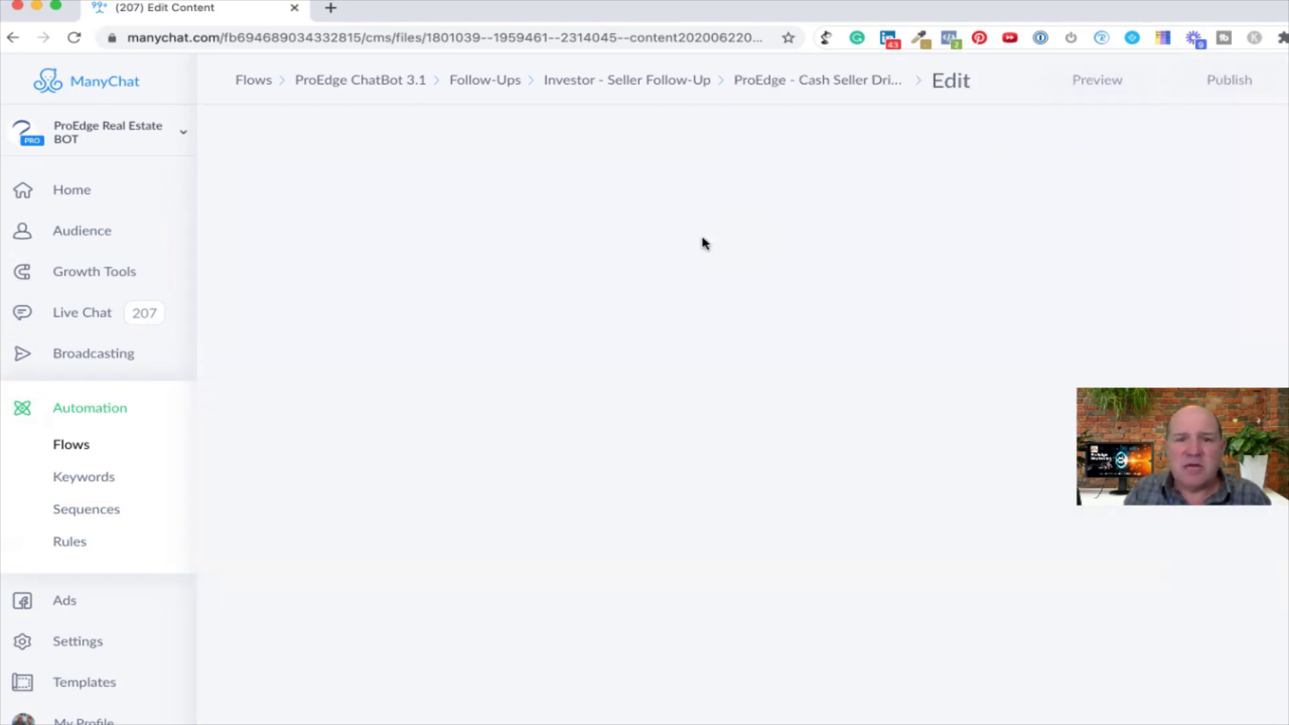
Examine the flow's Starting Step and Condition #1, which checks the "Drip Campaign Done In?" field.
{"action": "left_click_drag", "start_coordinate": [550, 200], "coordinate": [297, 212]}
{"action": "scroll", "coordinate": [419, 280], "scroll_direction": "up", "scroll_amount": 5}
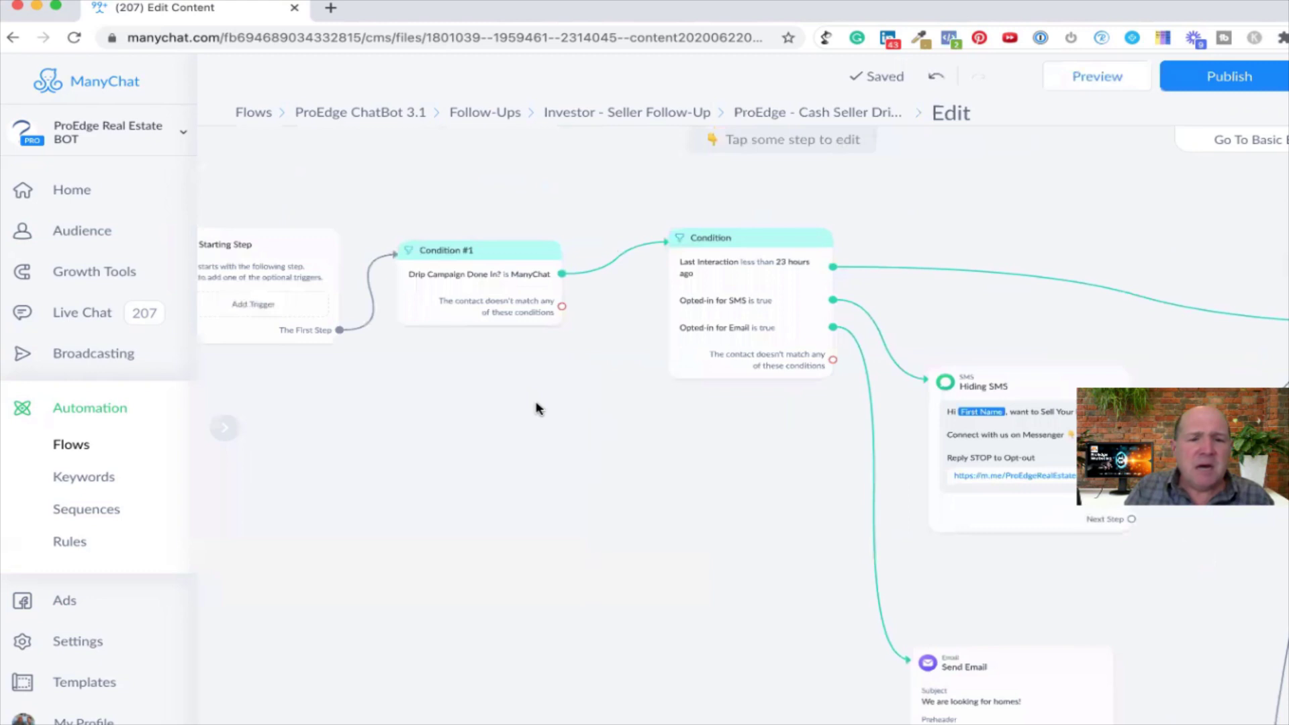
{"action": "scroll", "coordinate": [537, 407], "scroll_direction": "up", "scroll_amount": 2}
{"action": "scroll", "coordinate": [537, 408], "scroll_direction": "down", "scroll_amount": 5}
{"action": "scroll", "coordinate": [537, 408], "scroll_direction": "up", "scroll_amount": 5}
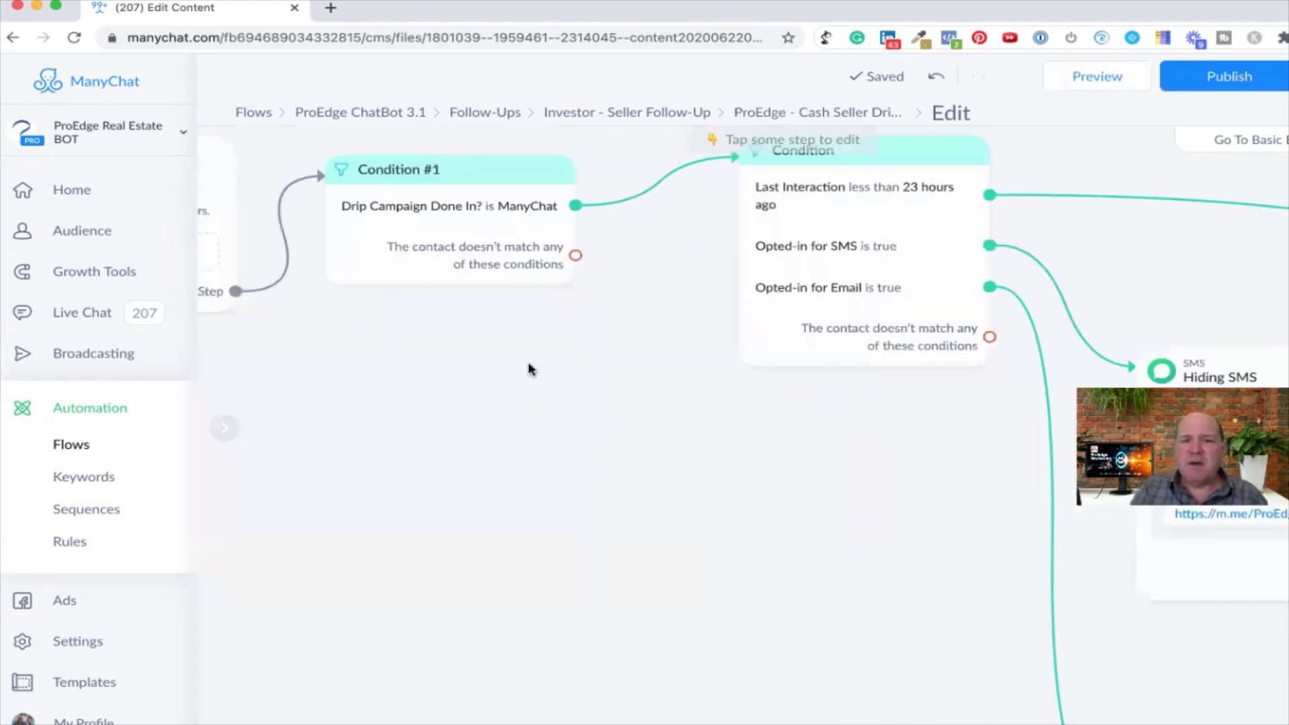
{"action": "left_click_drag", "start_coordinate": [529, 368], "coordinate": [612, 493]}
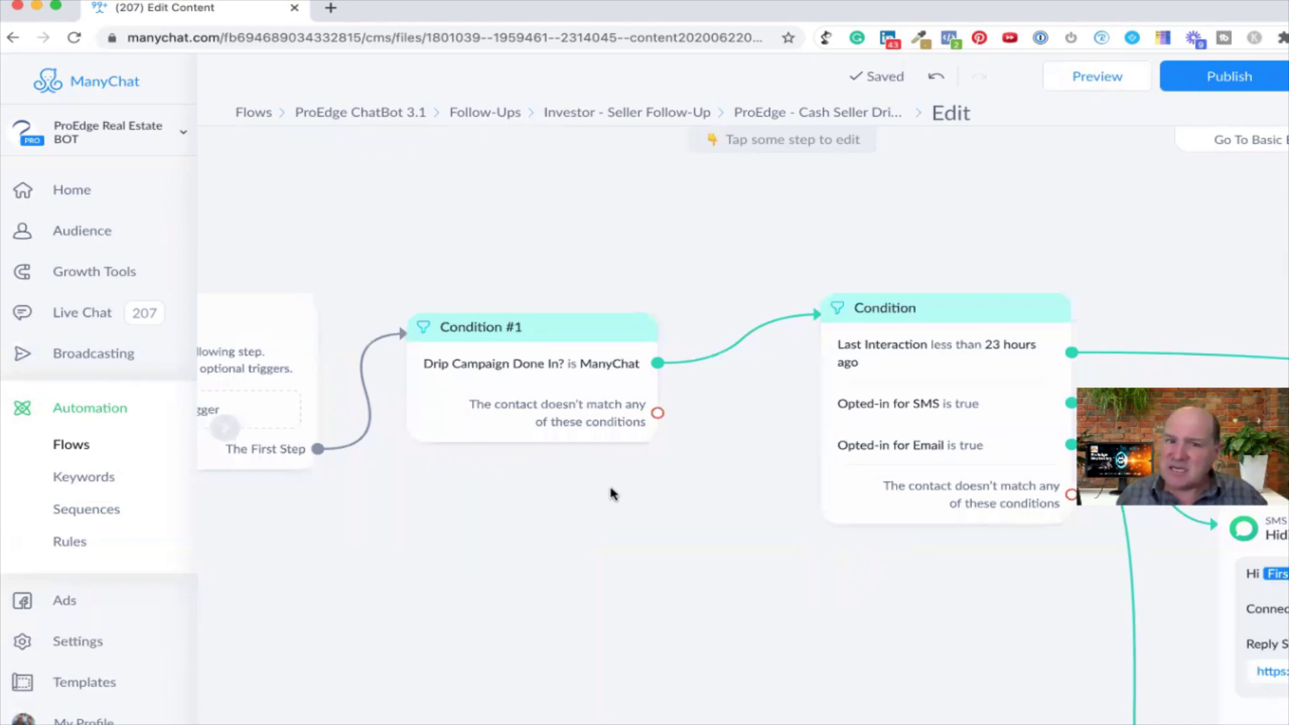
{"action": "left_click_drag", "start_coordinate": [717, 526], "coordinate": [477, 526]}
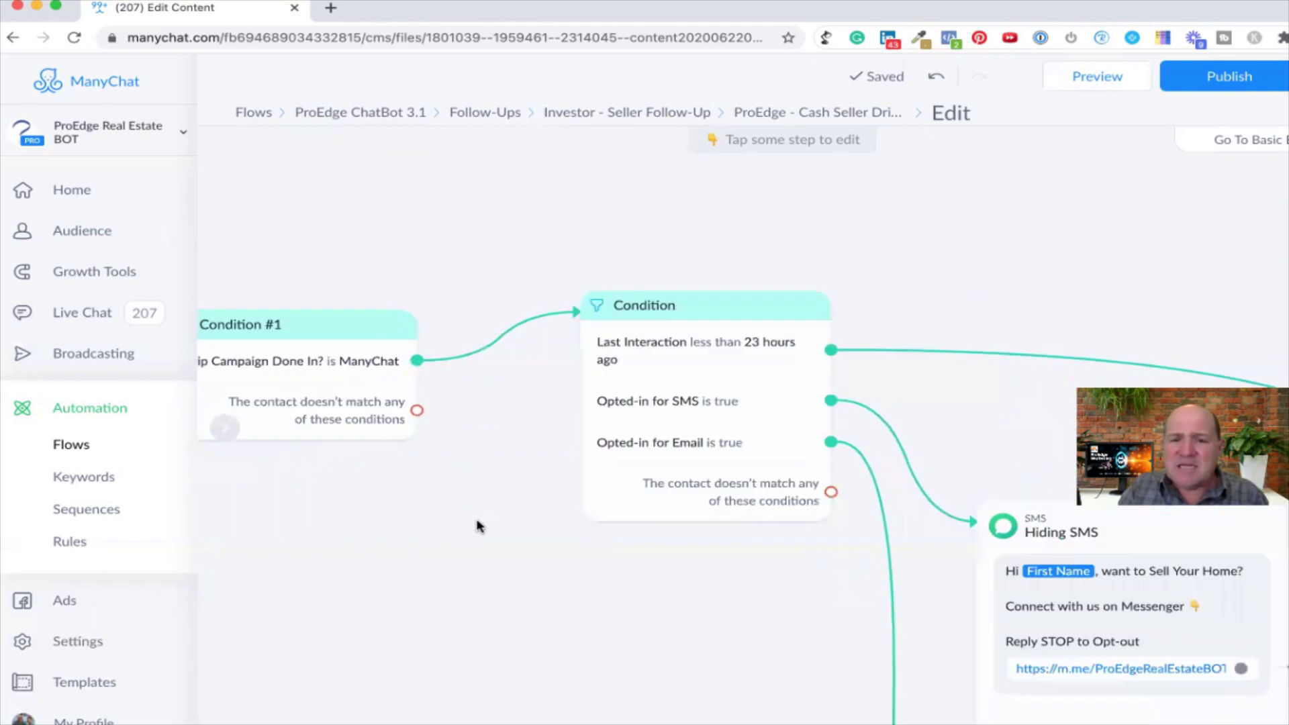
Review the second Condition step's rules for Last Interaction, SMS opt-in and email opt-in, including its detailed settings.
{"action": "scroll", "coordinate": [667, 596], "scroll_direction": "down", "scroll_amount": 5}
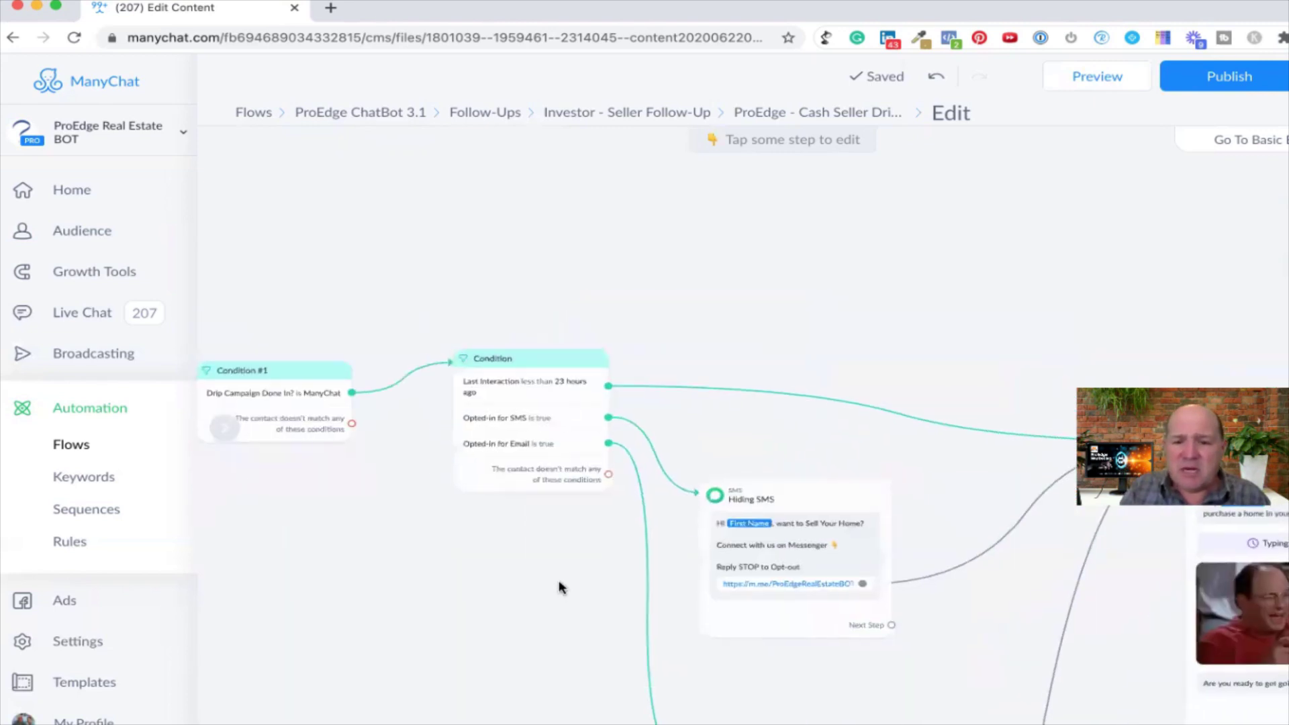
{"action": "left_click", "coordinate": [530, 457]}
{"action": "scroll", "coordinate": [497, 394], "scroll_direction": "up", "scroll_amount": 5}
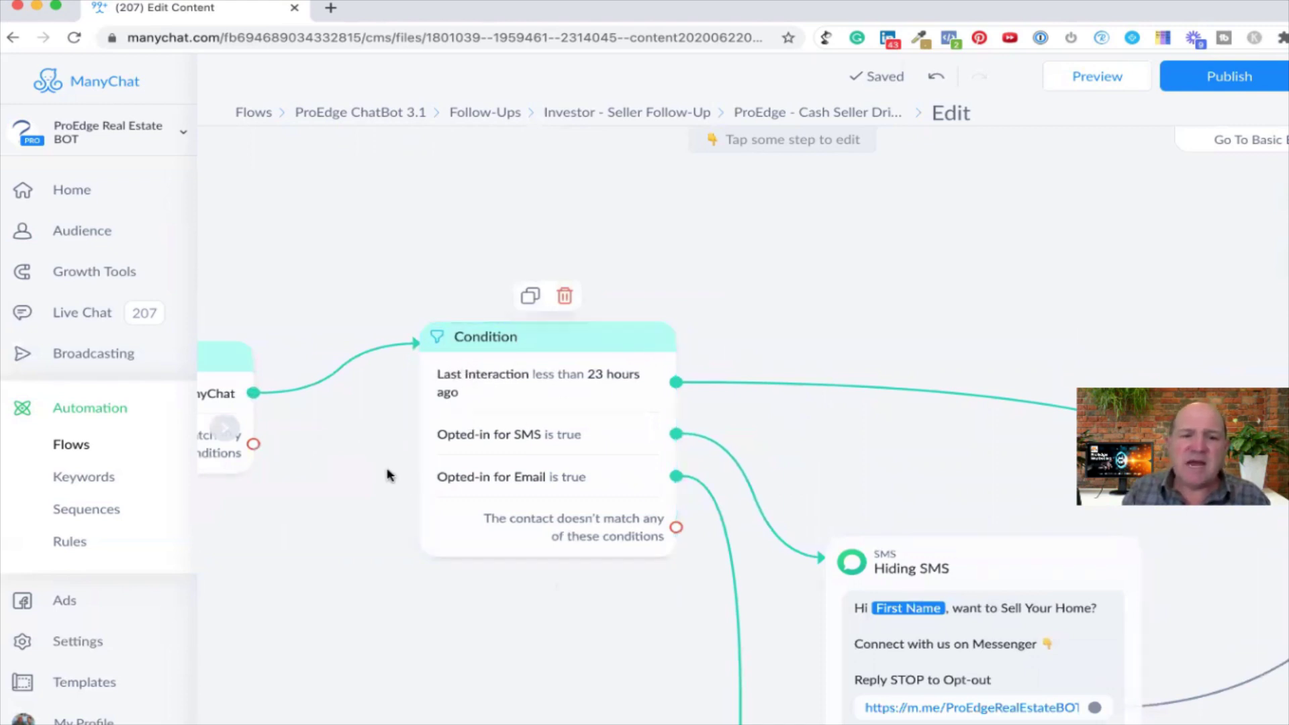
{"action": "left_click", "coordinate": [497, 634]}
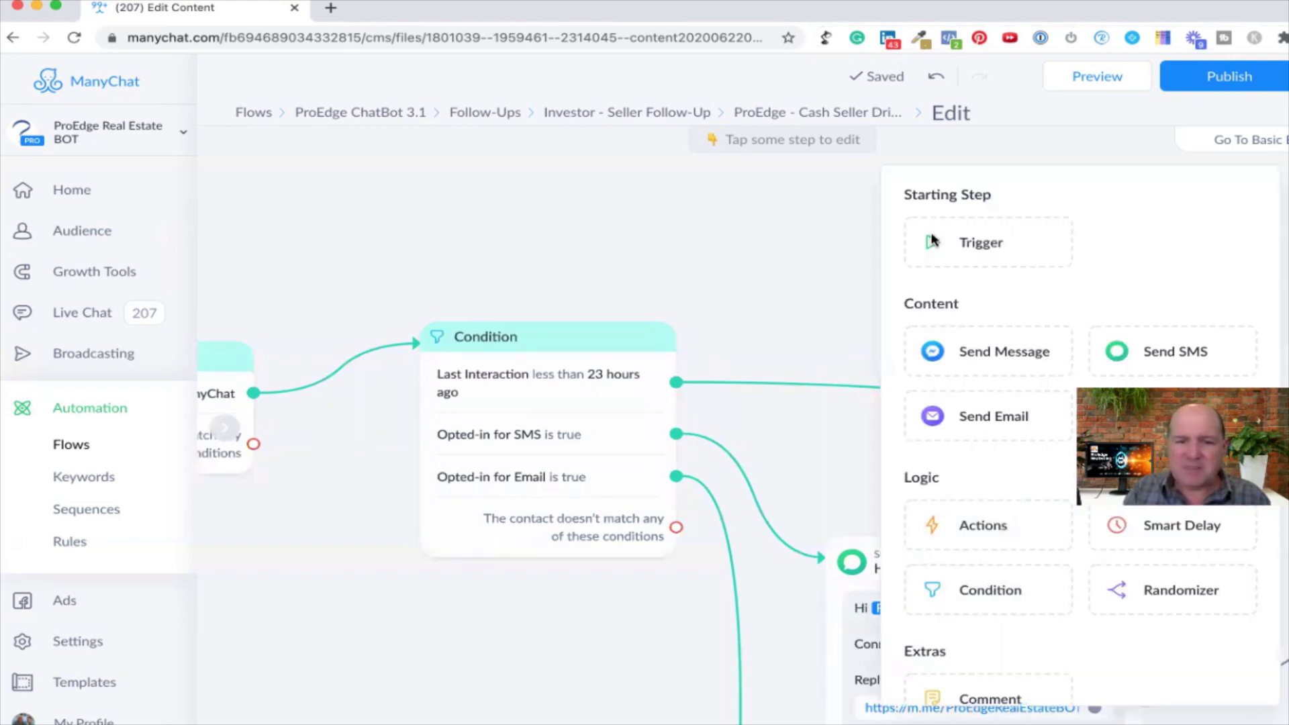
{"action": "left_click", "coordinate": [789, 204]}
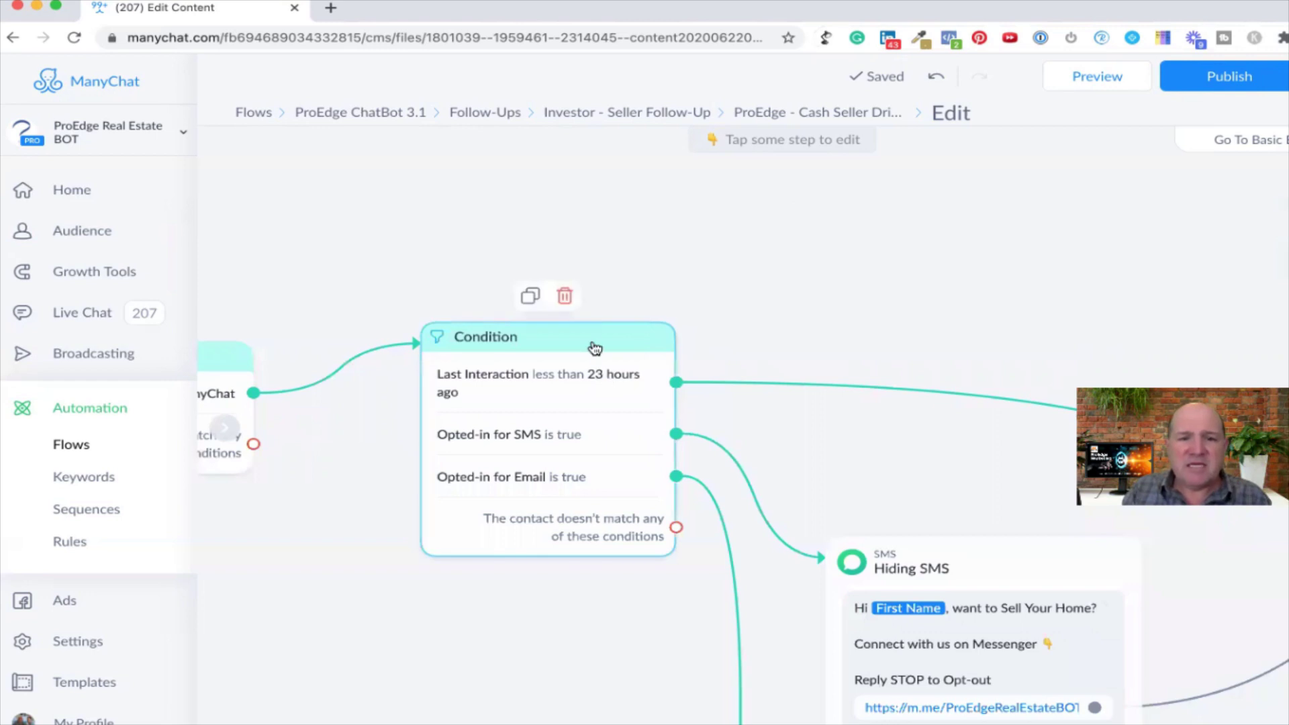
{"action": "scroll", "coordinate": [594, 347], "scroll_direction": "left", "scroll_amount": 5}
{"action": "left_click", "coordinate": [645, 339]}
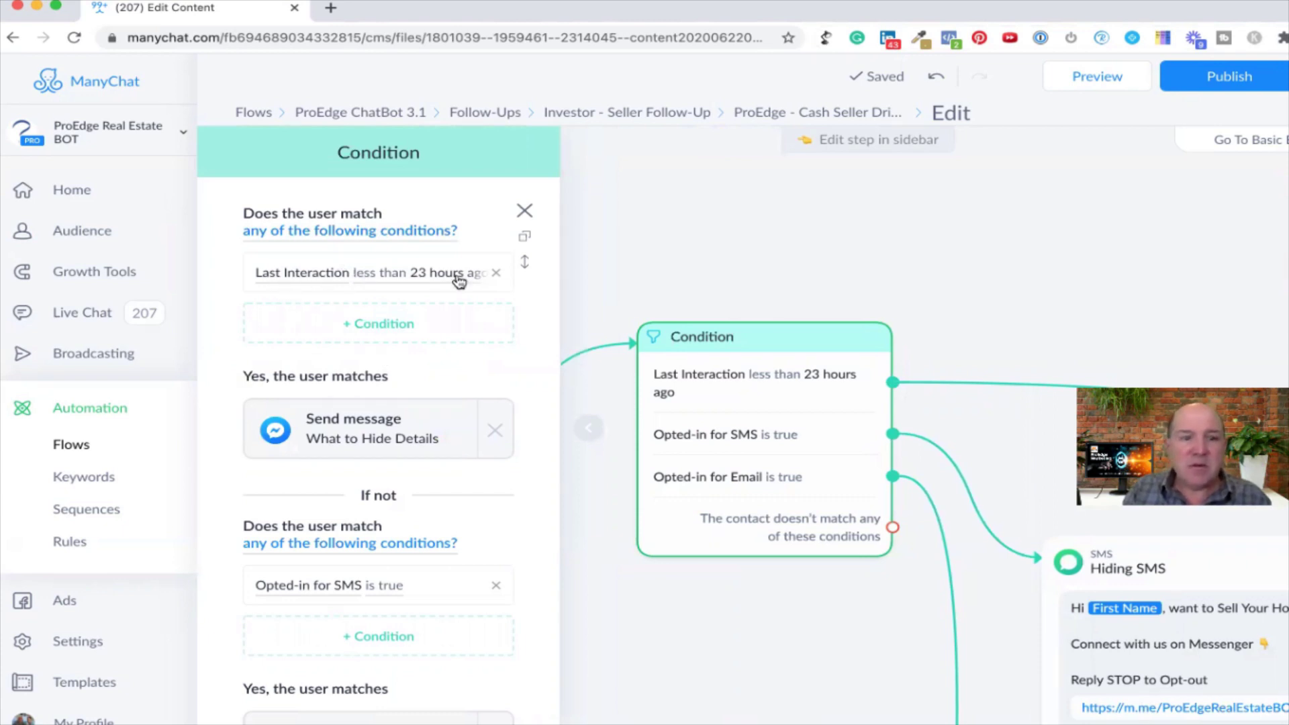
{"action": "left_click", "coordinate": [900, 247]}
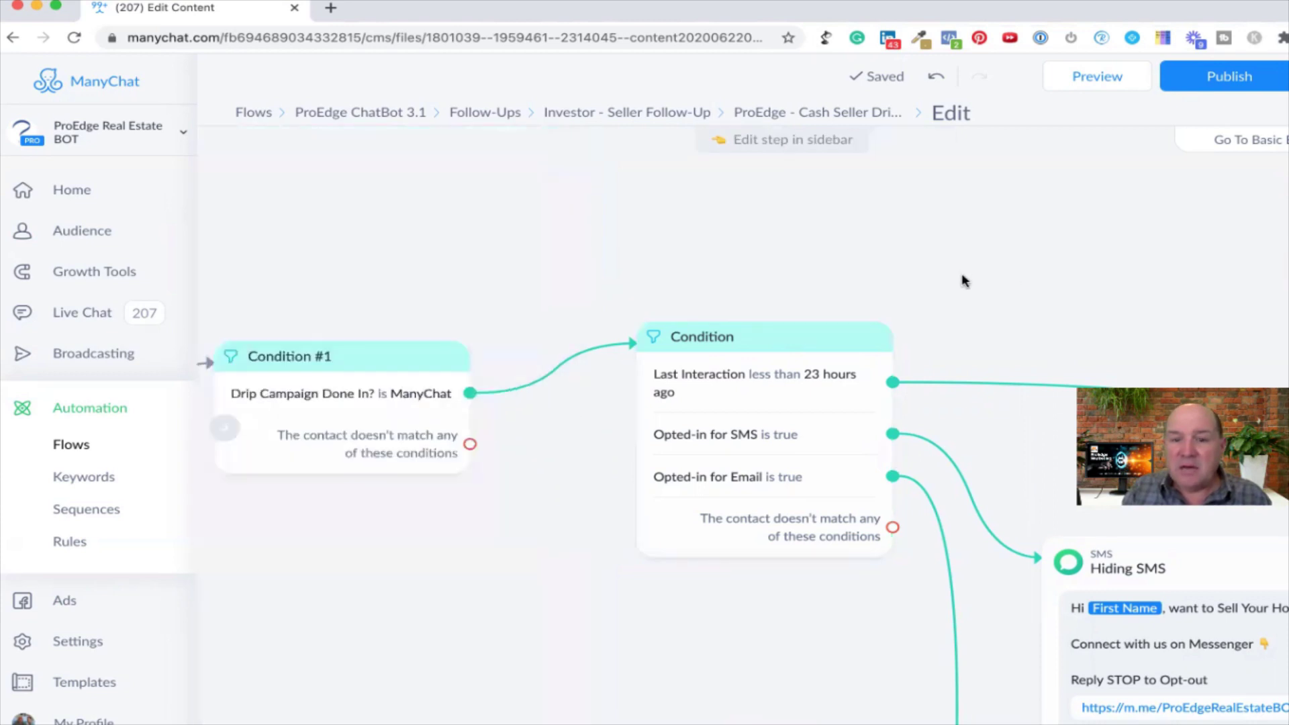
{"action": "scroll", "coordinate": [963, 281], "scroll_direction": "right", "scroll_amount": 5}
{"action": "left_click", "coordinate": [775, 340]}
{"action": "left_click", "coordinate": [834, 273]}
{"action": "left_click_drag", "start_coordinate": [819, 262], "coordinate": [929, 193]}
{"action": "scroll", "coordinate": [639, 530], "scroll_direction": "down", "scroll_amount": 2}
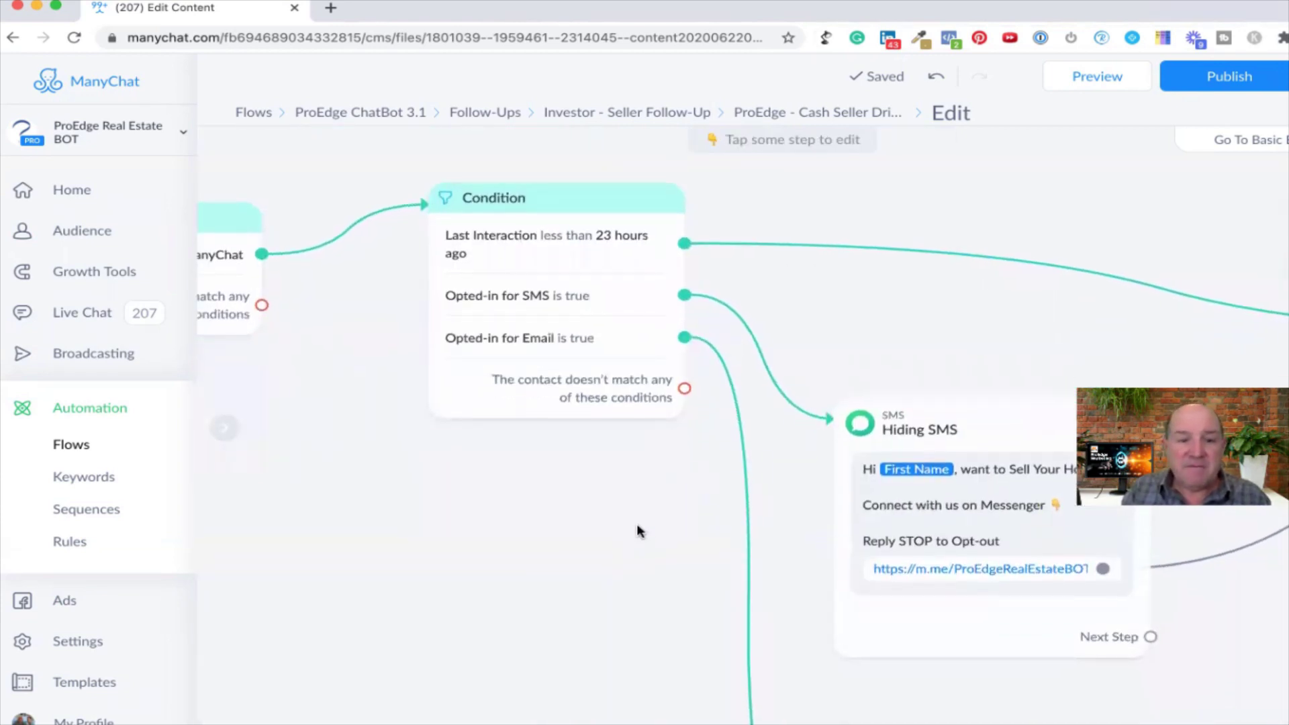
Examine the Hiding SMS and Send Email steps behind the opt-in conditions, including the email's body text and signature fields.
{"action": "mouse_move", "coordinate": [570, 242]}
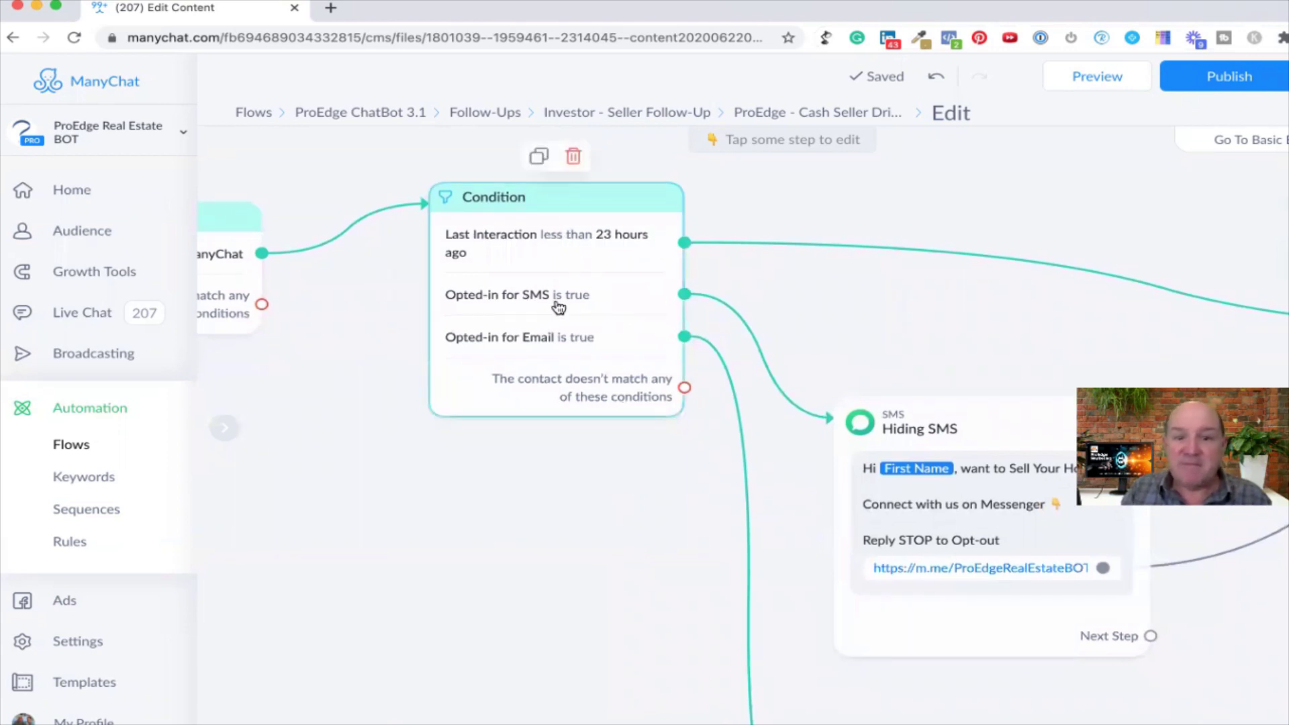
{"action": "left_click_drag", "start_coordinate": [636, 515], "coordinate": [446, 416]}
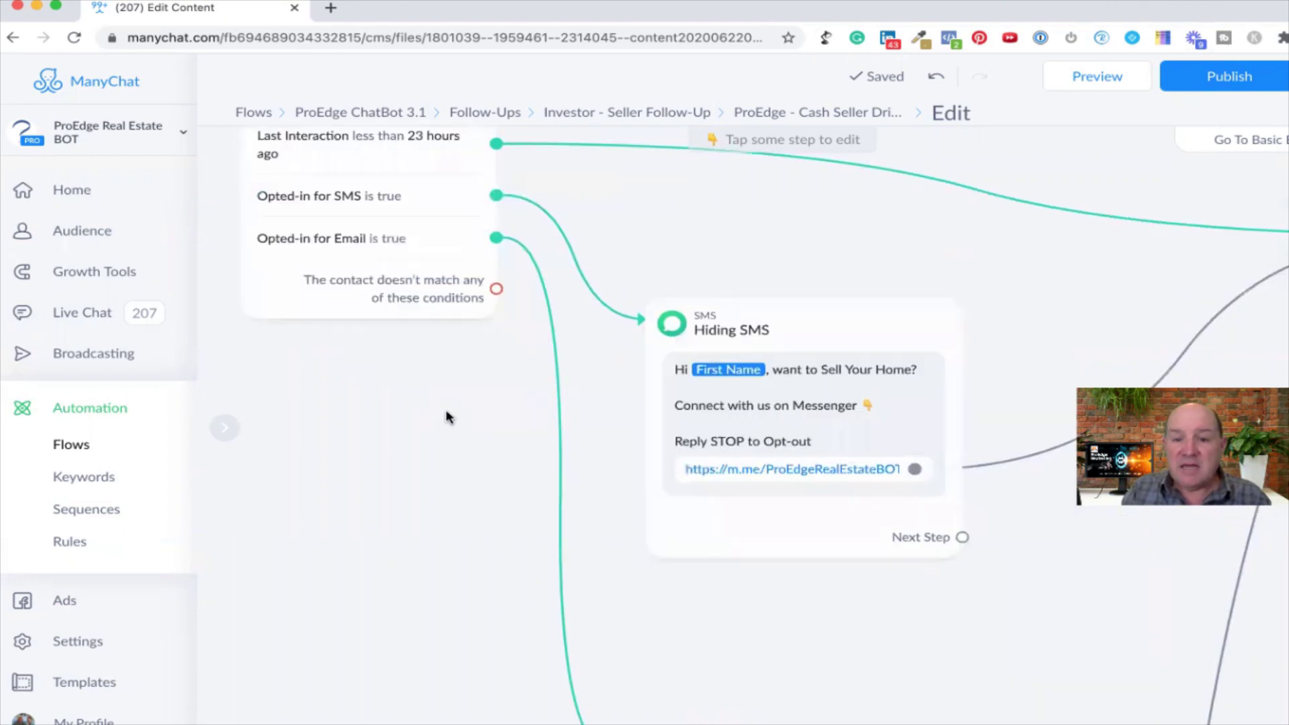
{"action": "mouse_move", "coordinate": [730, 388]}
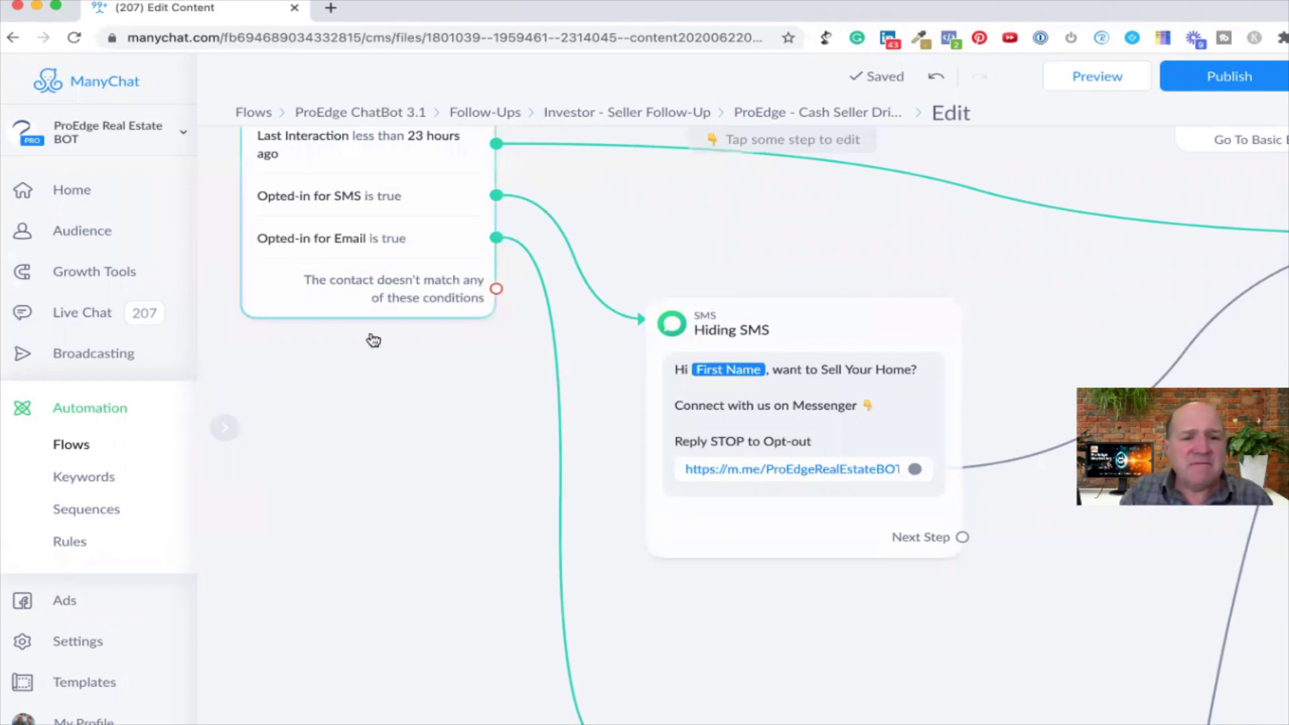
{"action": "scroll", "coordinate": [435, 383], "scroll_direction": "down", "scroll_amount": 4}
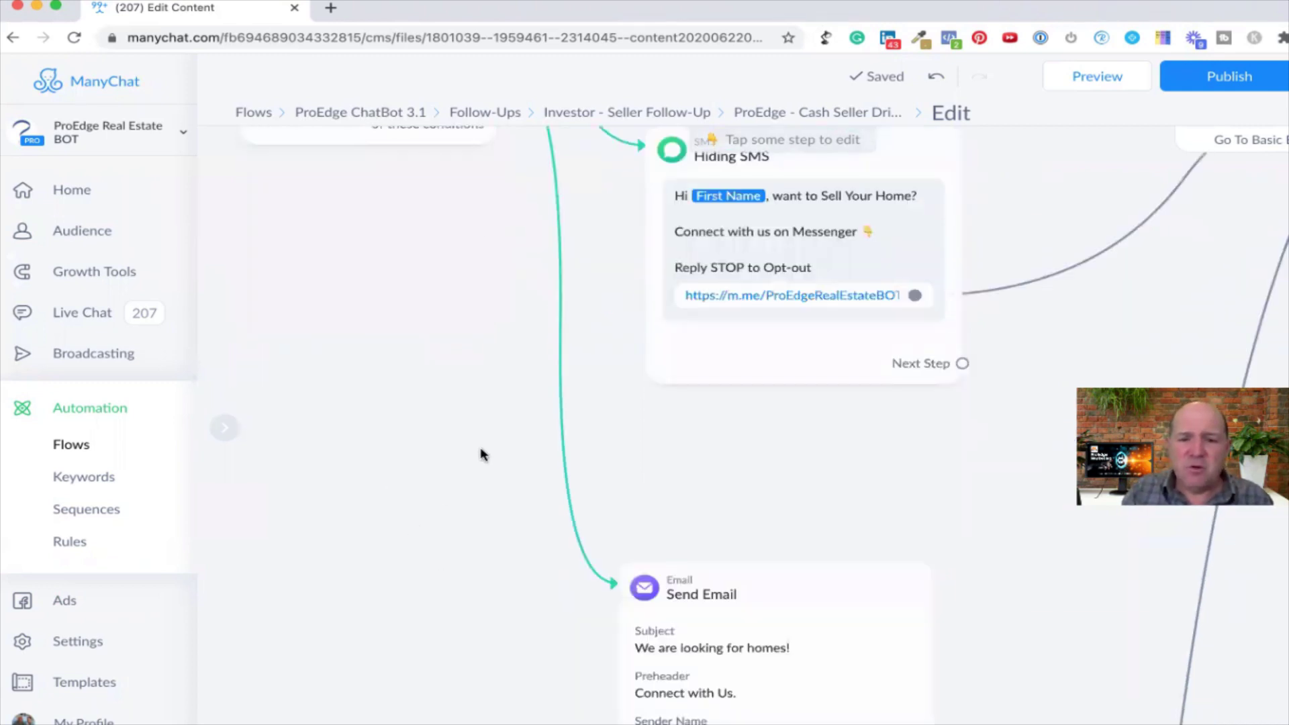
{"action": "scroll", "coordinate": [481, 451], "scroll_direction": "down", "scroll_amount": 4}
{"action": "scroll", "coordinate": [493, 477], "scroll_direction": "down", "scroll_amount": 10}
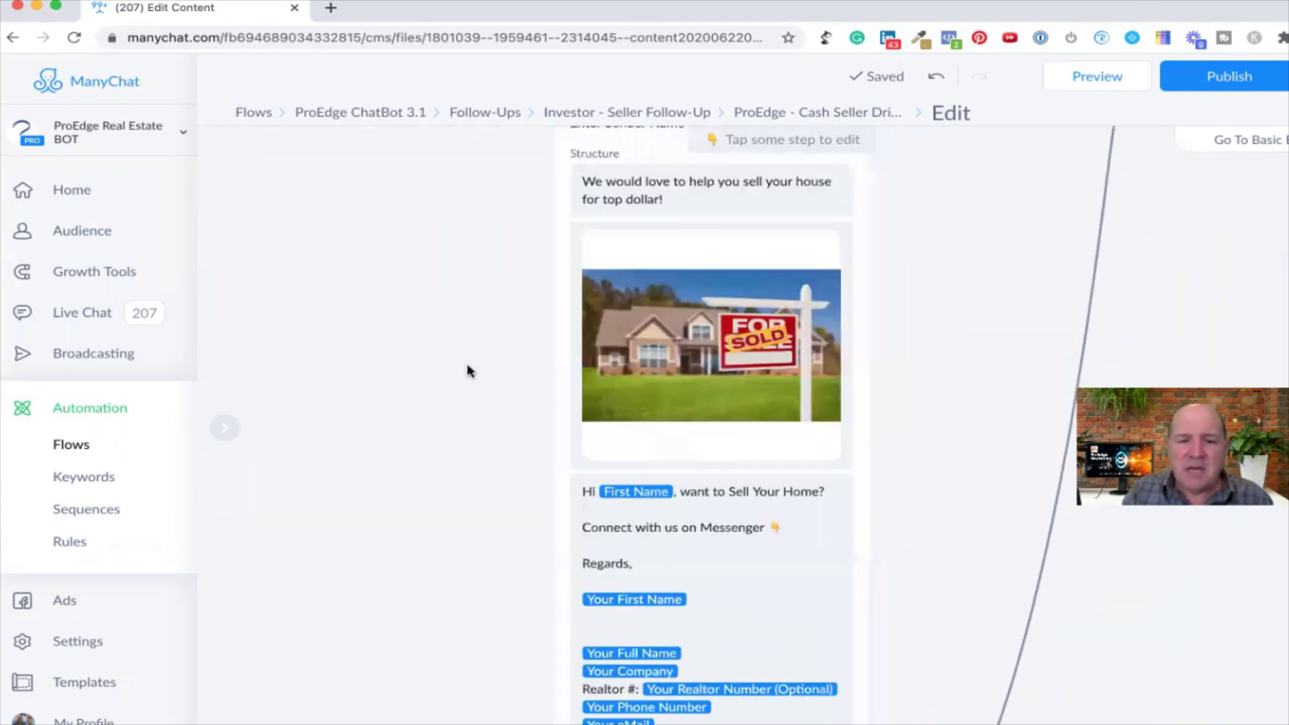
{"action": "scroll", "coordinate": [489, 273], "scroll_direction": "down", "scroll_amount": 1}
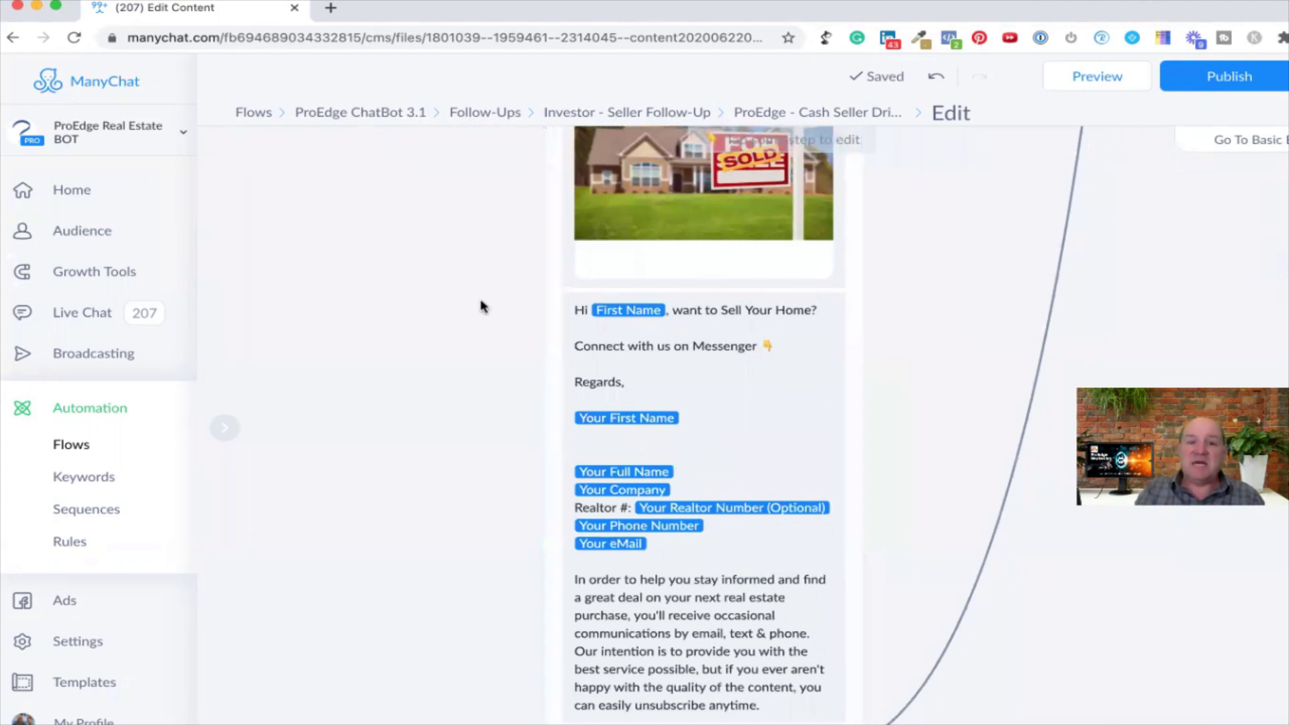
{"action": "scroll", "coordinate": [469, 483], "scroll_direction": "up", "scroll_amount": 6}
{"action": "scroll", "coordinate": [469, 479], "scroll_direction": "down", "scroll_amount": 10}
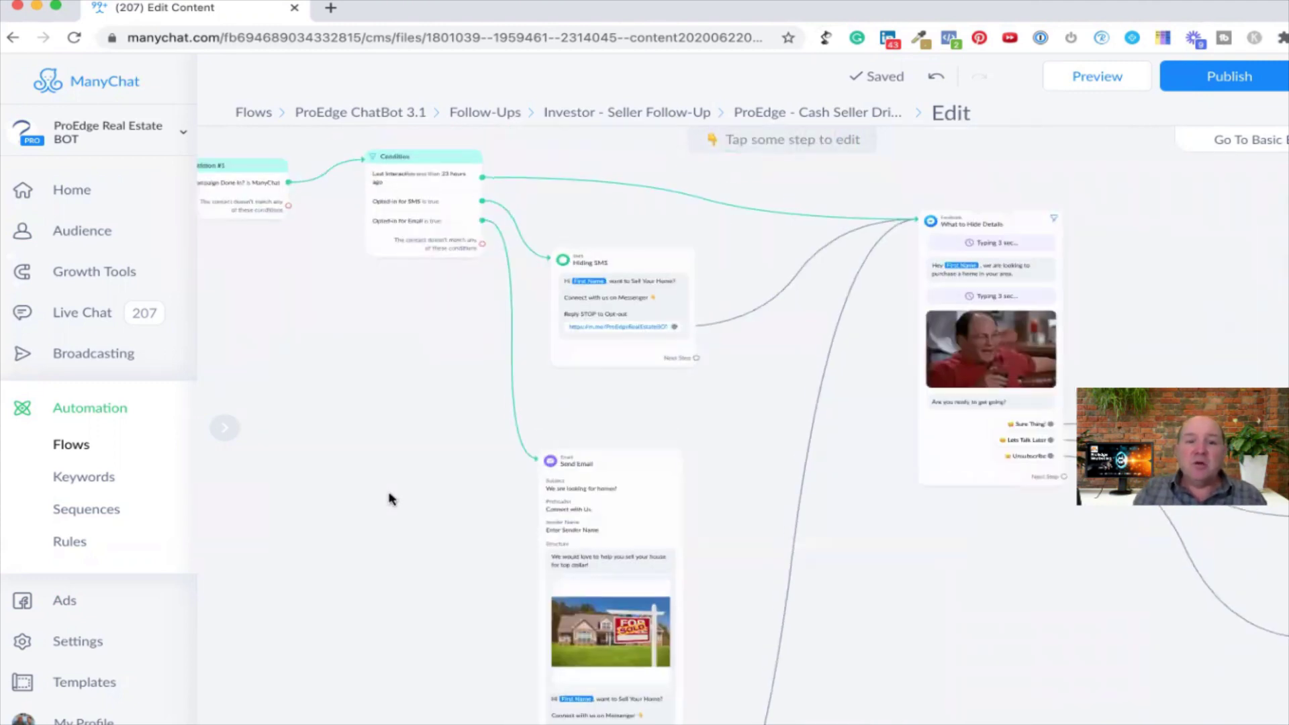
{"action": "left_click_drag", "start_coordinate": [372, 424], "coordinate": [465, 433]}
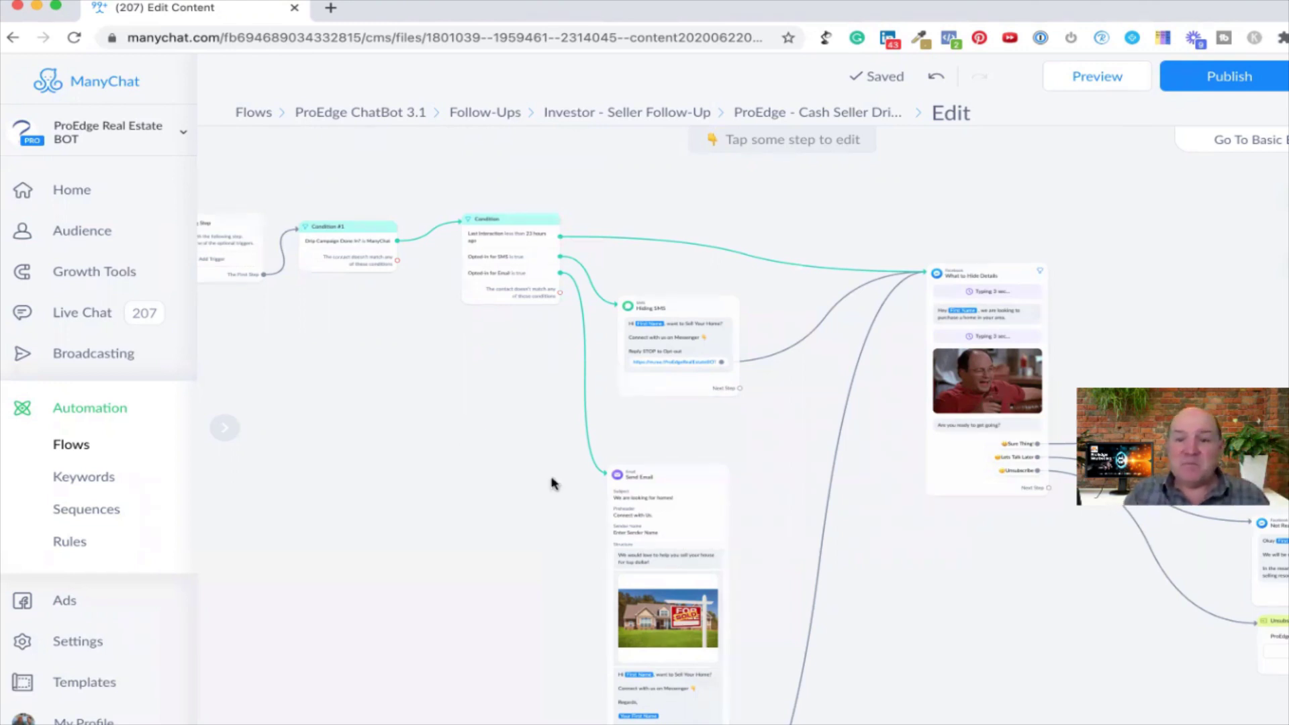
{"action": "scroll", "coordinate": [877, 376], "scroll_direction": "down", "scroll_amount": 5}
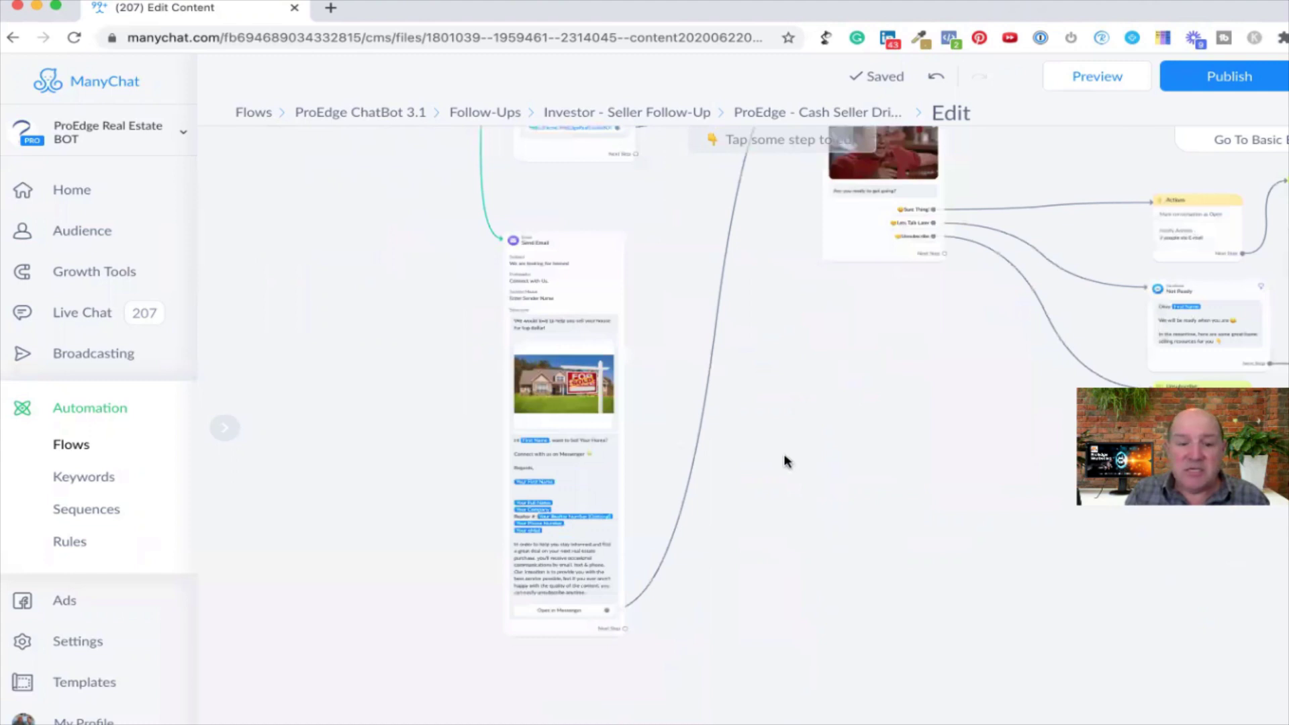
{"action": "scroll", "coordinate": [685, 510], "scroll_direction": "down", "scroll_amount": 3}
{"action": "scroll", "coordinate": [438, 428], "scroll_direction": "up", "scroll_amount": 2}
{"action": "scroll", "coordinate": [437, 429], "scroll_direction": "up", "scroll_amount": 3}
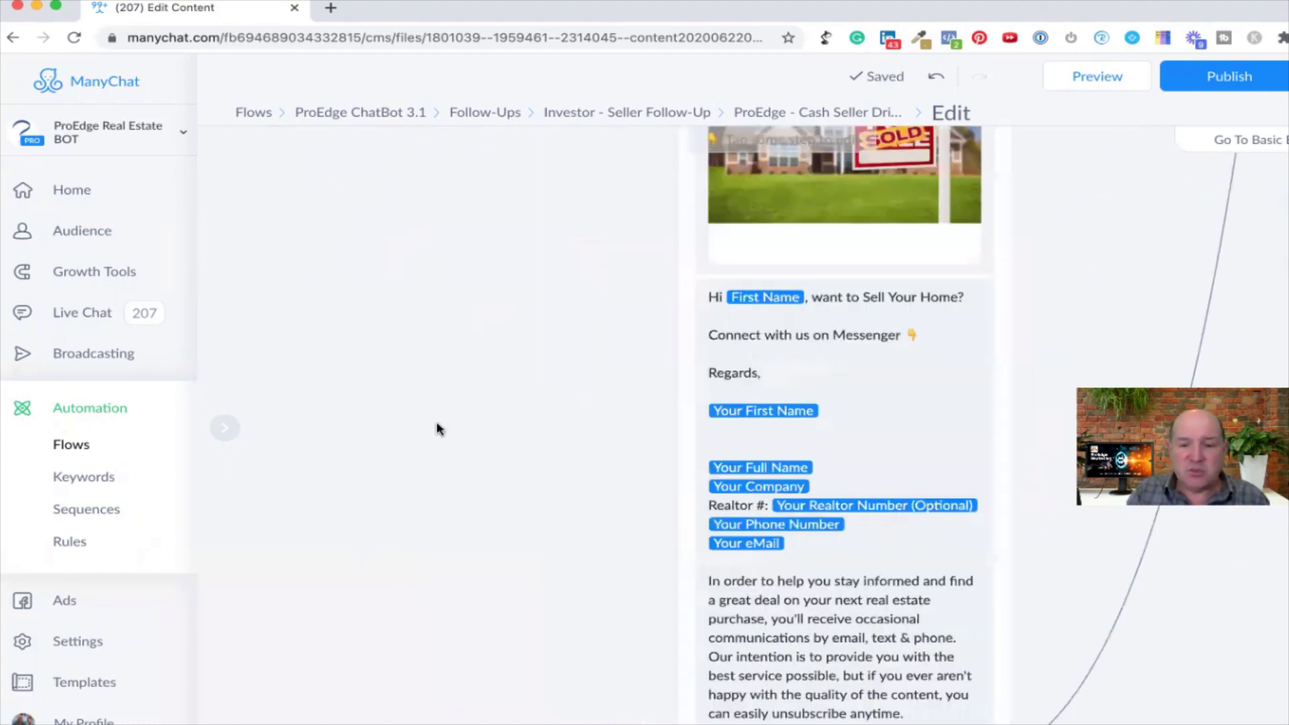
Review the remainder of the Send Email step down to its Open in Messenger button, and the Hiding SMS step's Messenger link.
{"action": "left_click_drag", "start_coordinate": [437, 428], "coordinate": [420, 259]}
{"action": "scroll", "coordinate": [420, 259], "scroll_direction": "down", "scroll_amount": 1}
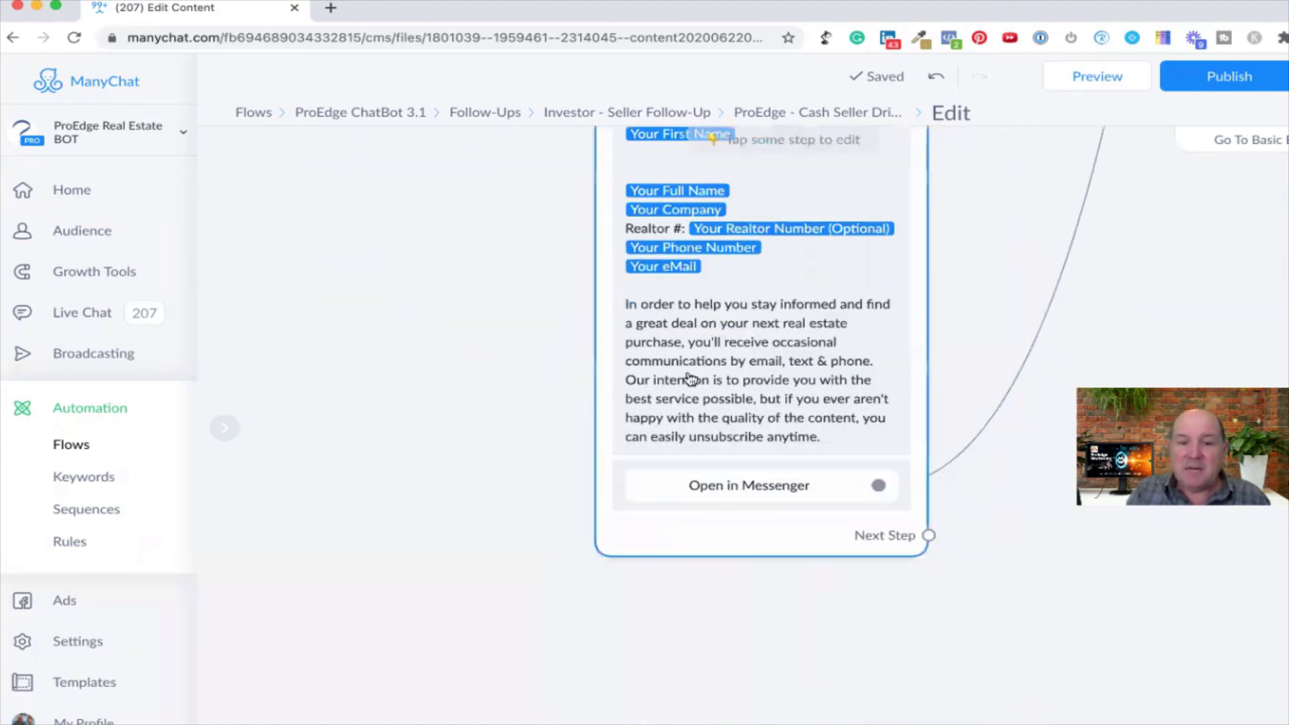
{"action": "scroll", "coordinate": [518, 307], "scroll_direction": "down", "scroll_amount": 3}
{"action": "scroll", "coordinate": [483, 248], "scroll_direction": "up", "scroll_amount": 10}
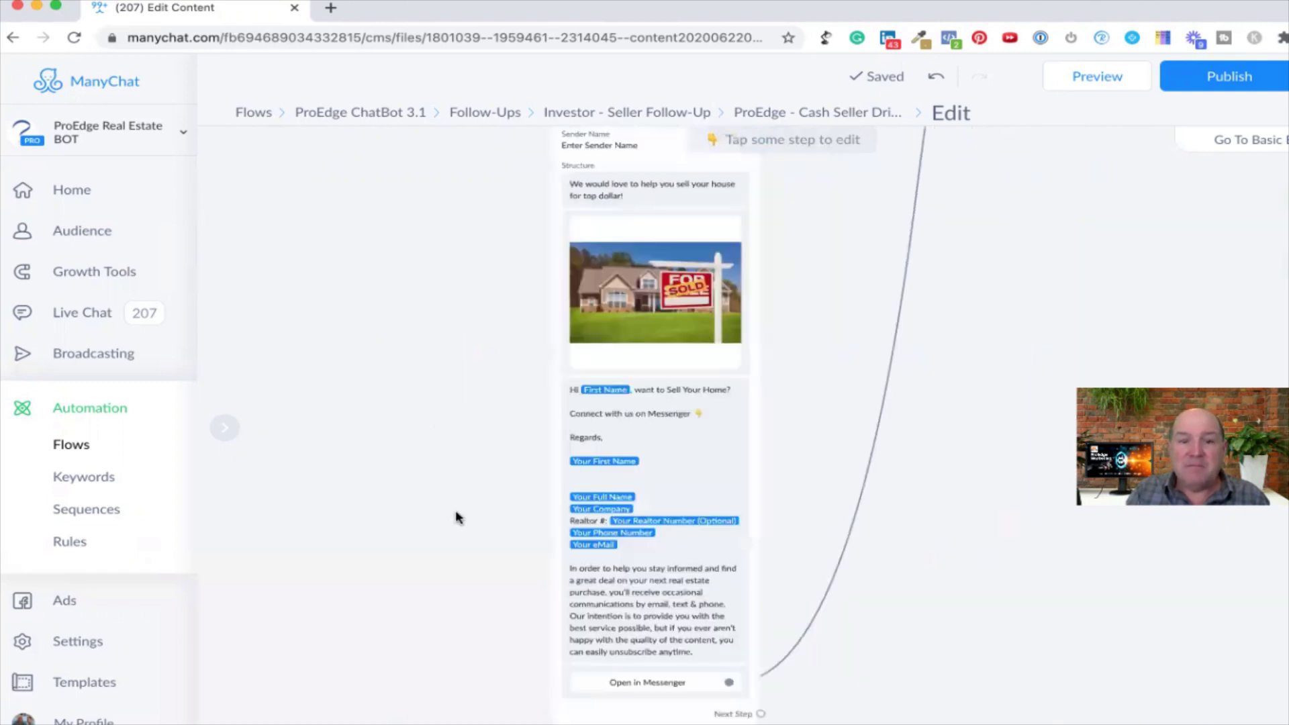
{"action": "scroll", "coordinate": [517, 383], "scroll_direction": "up", "scroll_amount": 5}
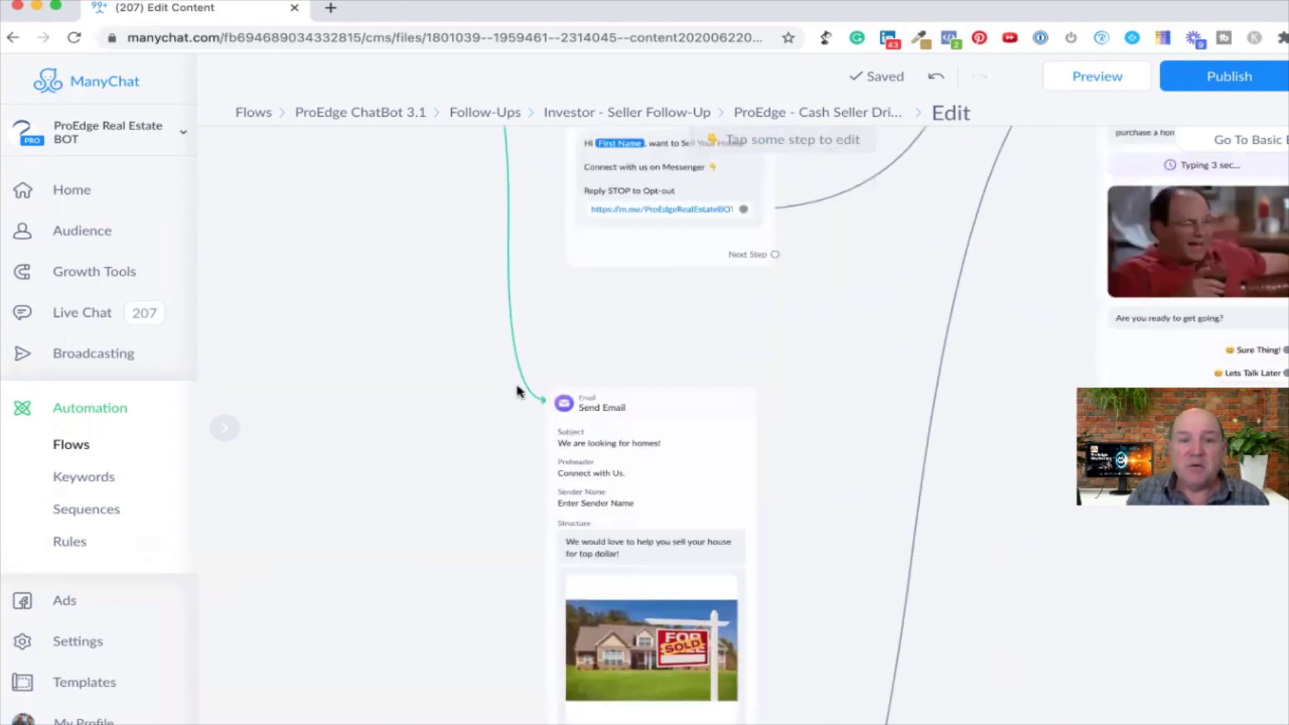
{"action": "scroll", "coordinate": [613, 366], "scroll_direction": "up", "scroll_amount": 2}
{"action": "mouse_move", "coordinate": [593, 260]}
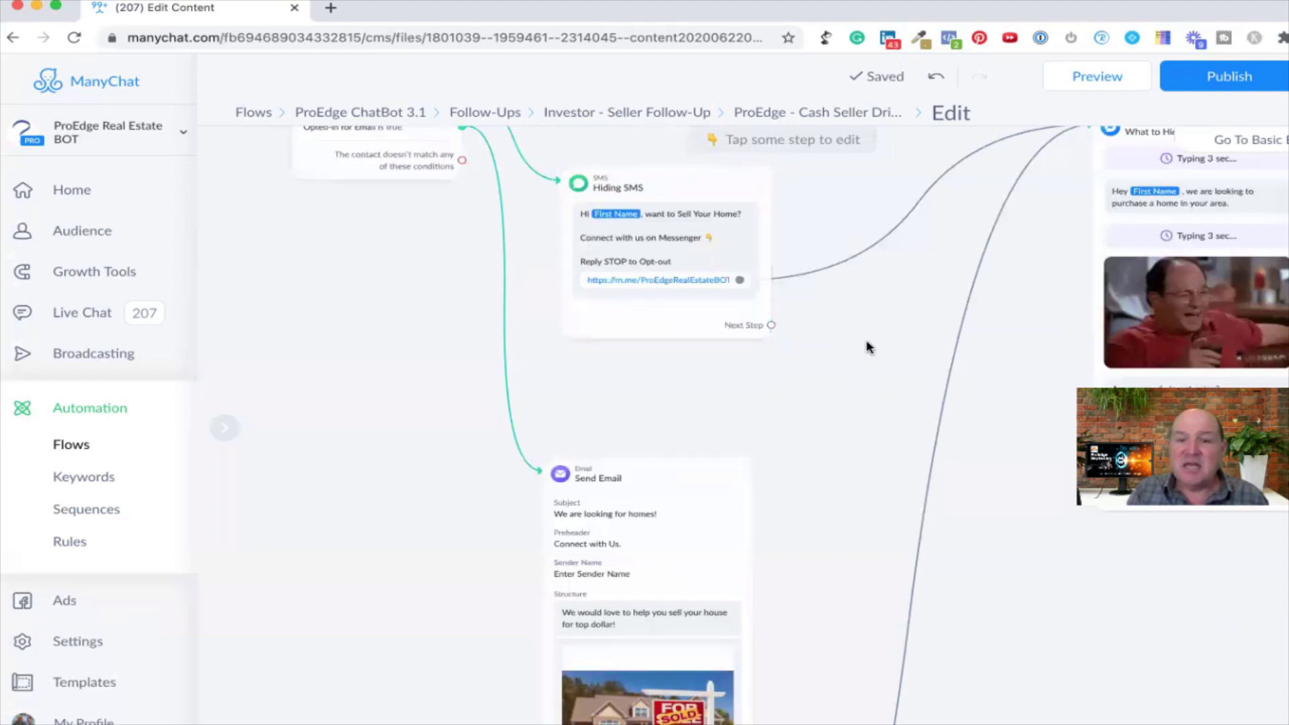
Examine the What to Hide Details message and where its Sure Thing!, Lets Talk Later and Unsubscribe replies lead.
{"action": "scroll", "coordinate": [619, 374], "scroll_direction": "right", "scroll_amount": 5}
{"action": "scroll", "coordinate": [561, 403], "scroll_direction": "up", "scroll_amount": 1}
{"action": "scroll", "coordinate": [664, 546], "scroll_direction": "right", "scroll_amount": 5}
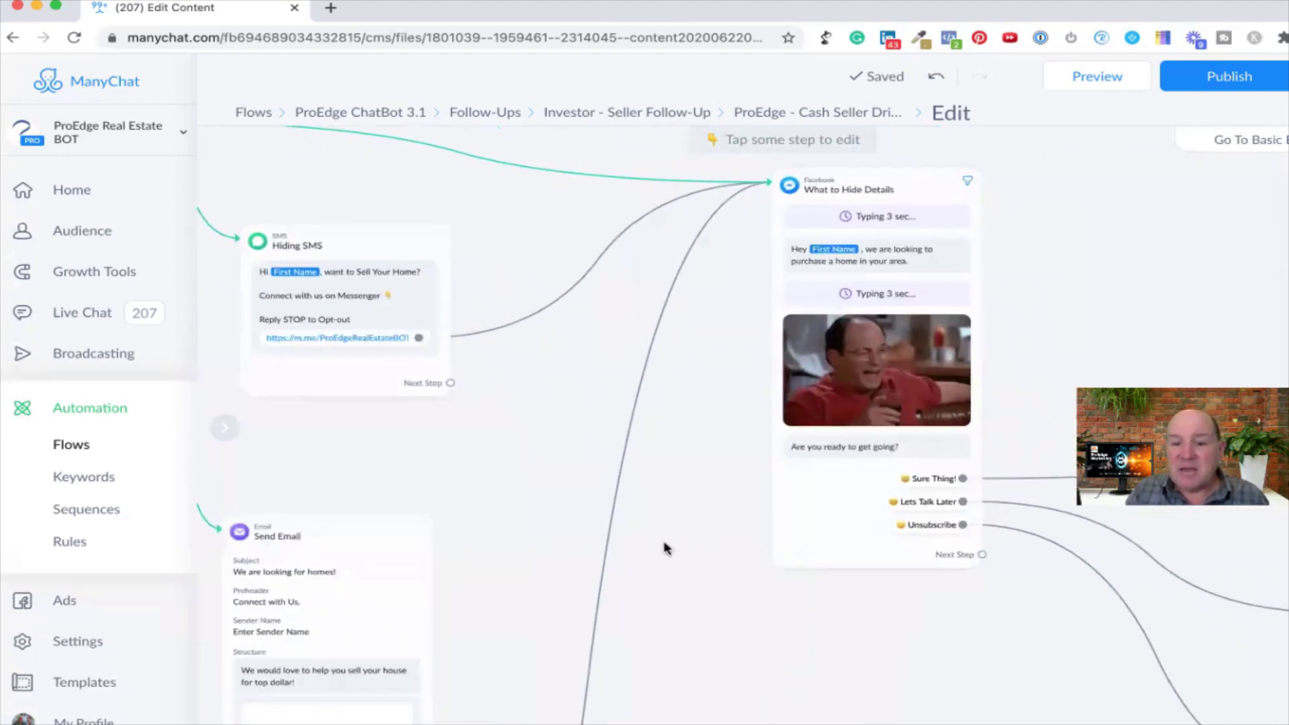
{"action": "mouse_move", "coordinate": [671, 545]}
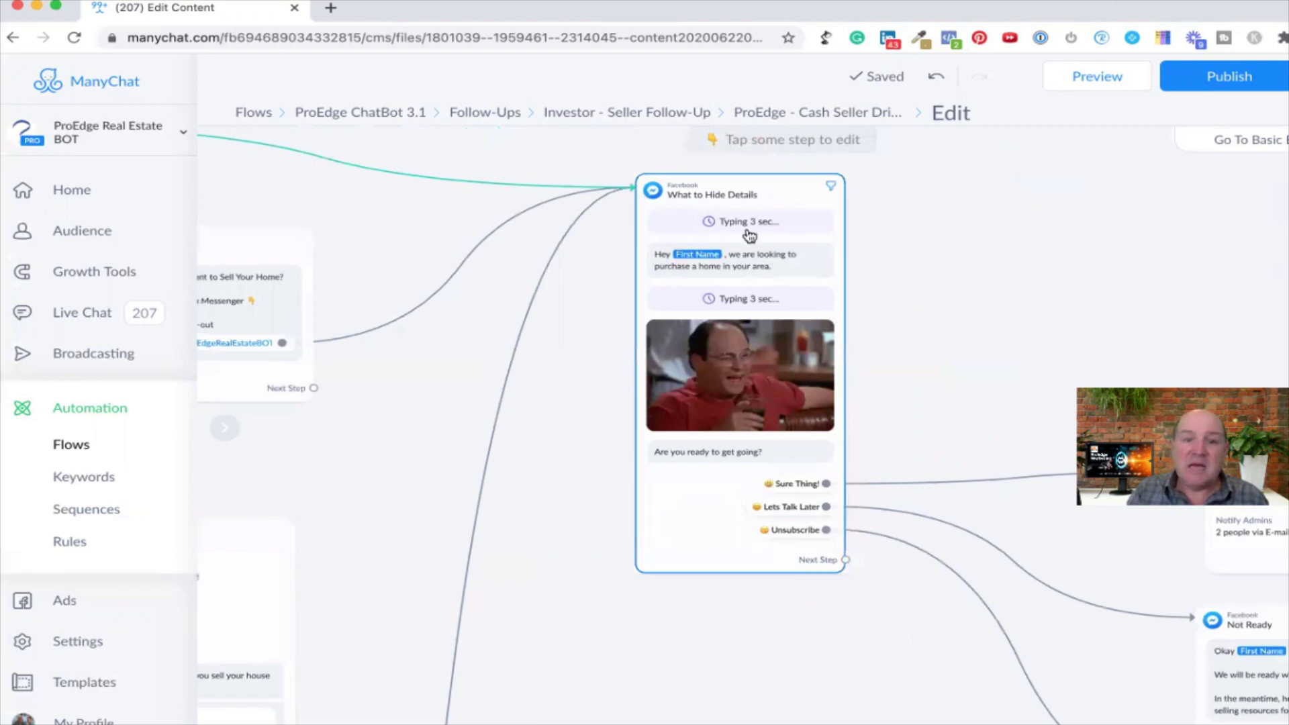
{"action": "left_click_drag", "start_coordinate": [822, 643], "coordinate": [486, 543]}
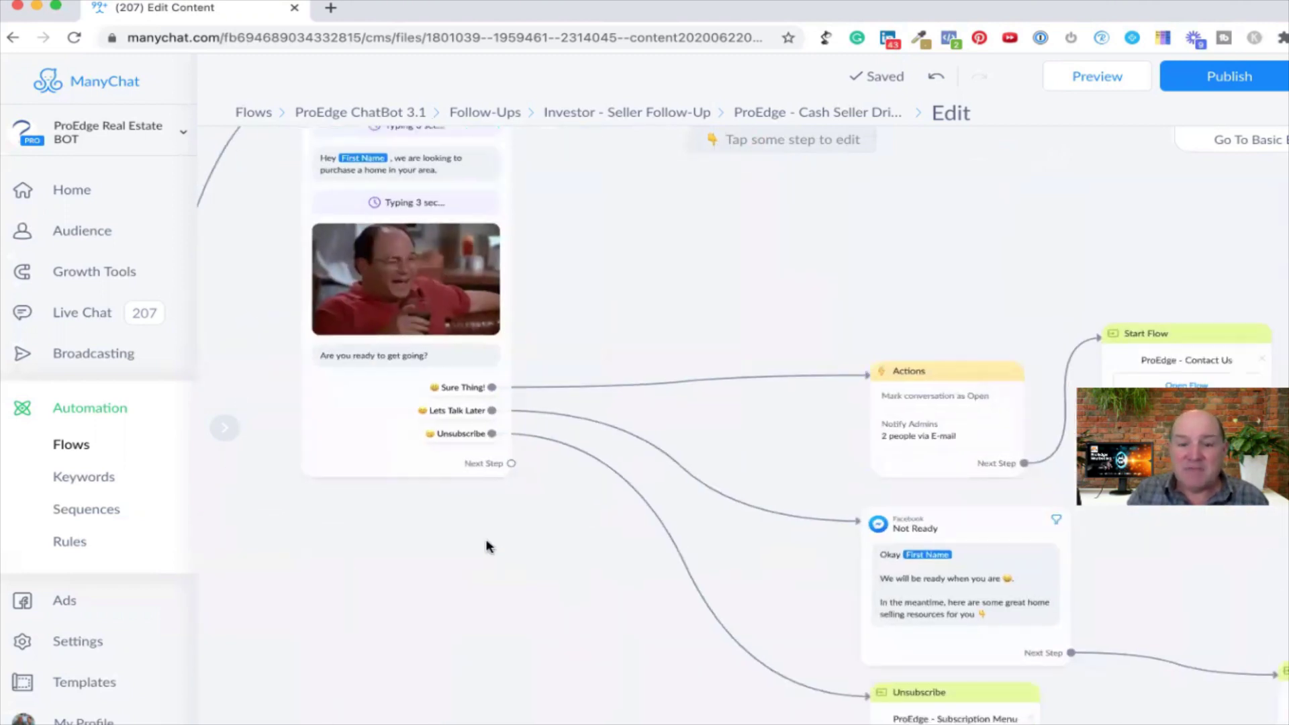
{"action": "left_click_drag", "start_coordinate": [614, 588], "coordinate": [411, 512]}
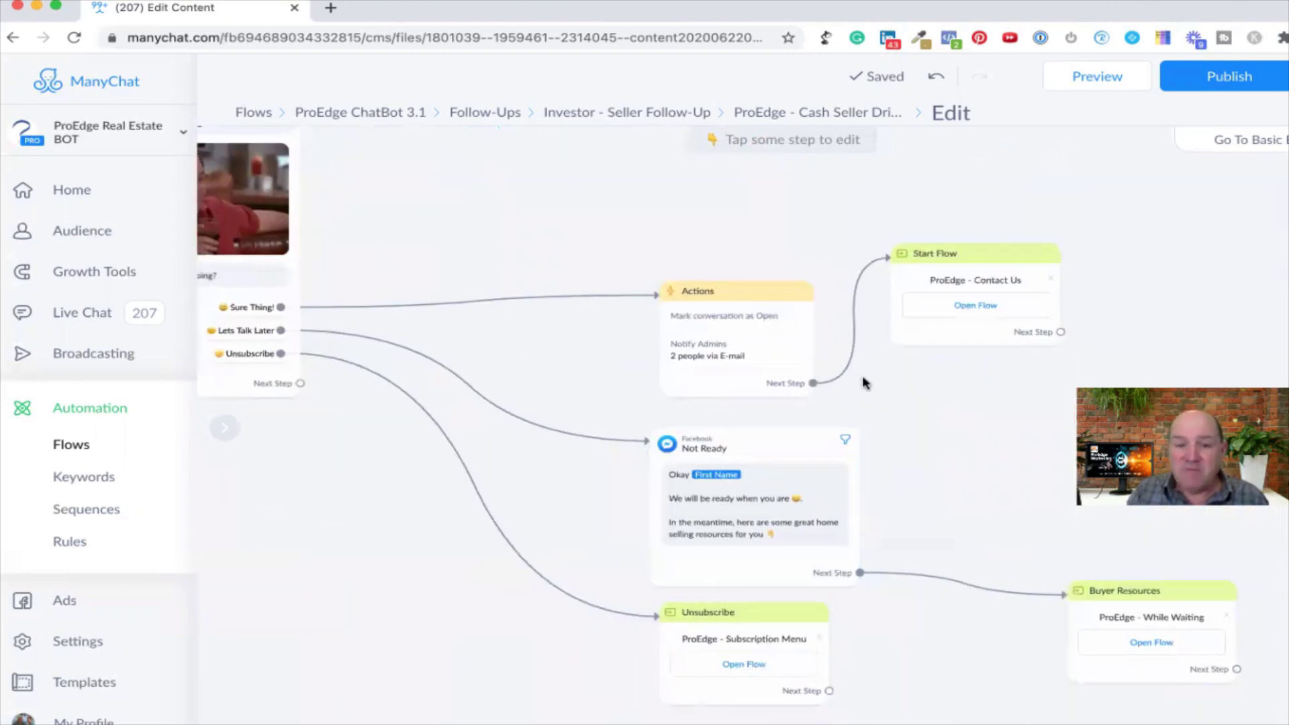
{"action": "left_click_drag", "start_coordinate": [948, 441], "coordinate": [847, 368]}
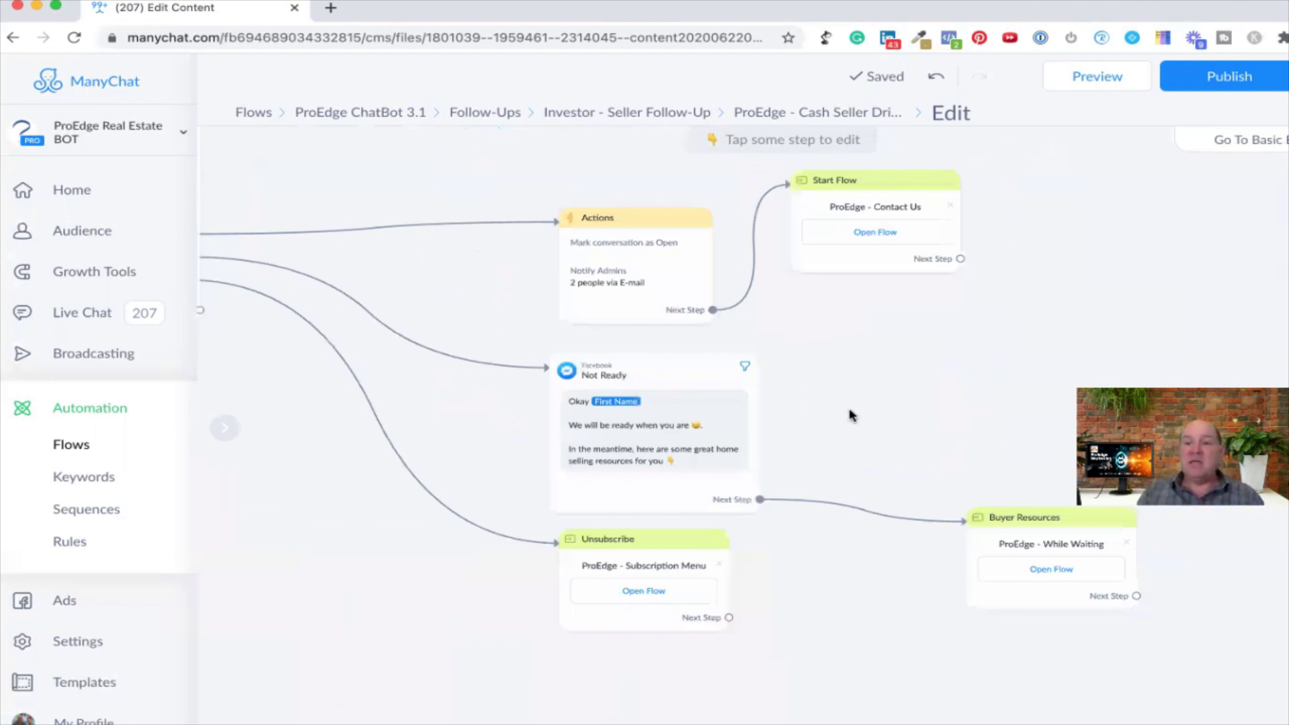
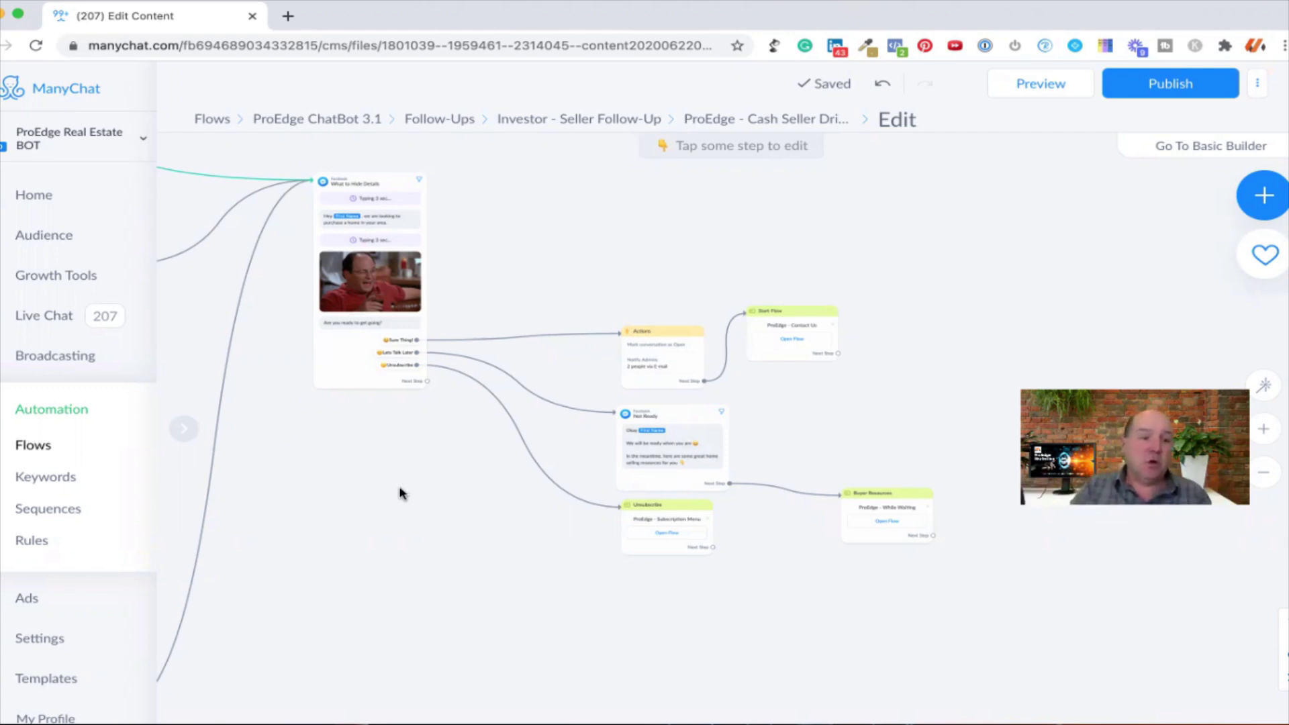
Open the "ProEdge - Seller - Confirm Details" flow from ProEdge ChatBot 3.1's Seller Flows folder for editing.
{"action": "left_click", "coordinate": [22, 447]}
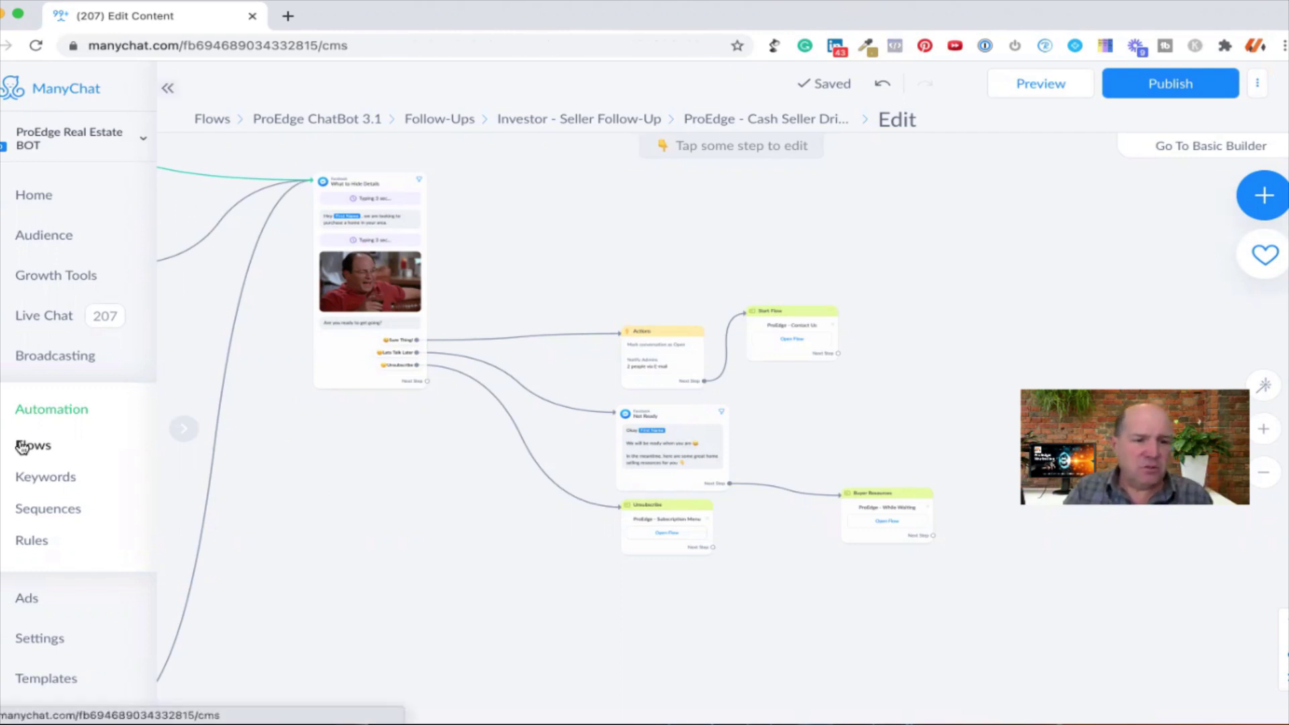
{"action": "left_click", "coordinate": [624, 295]}
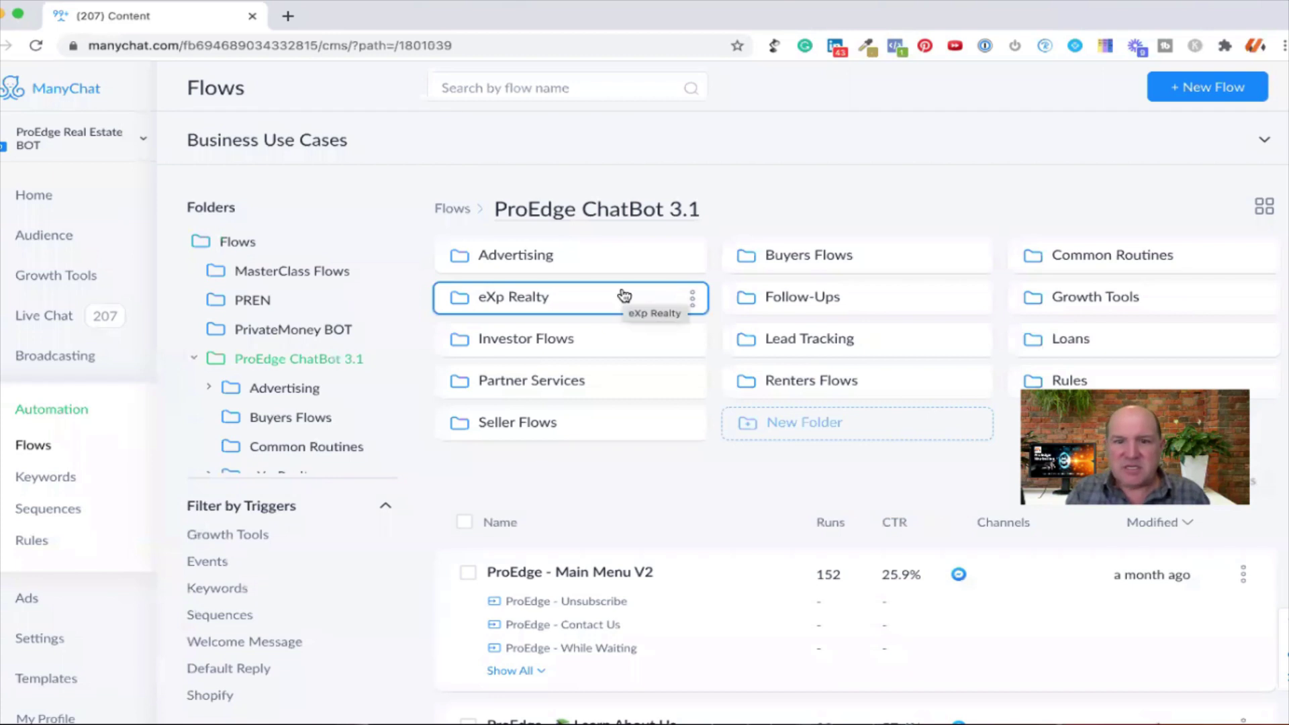
{"action": "left_click", "coordinate": [779, 254]}
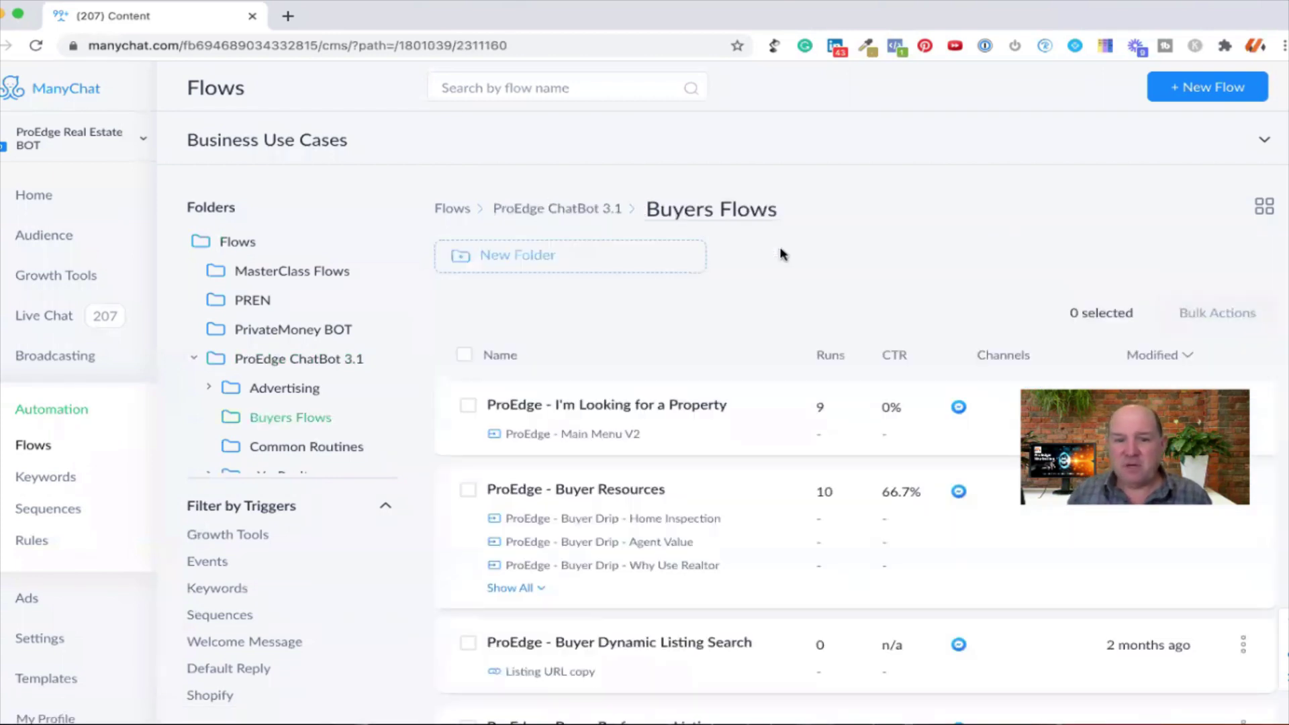
{"action": "left_click", "coordinate": [571, 209]}
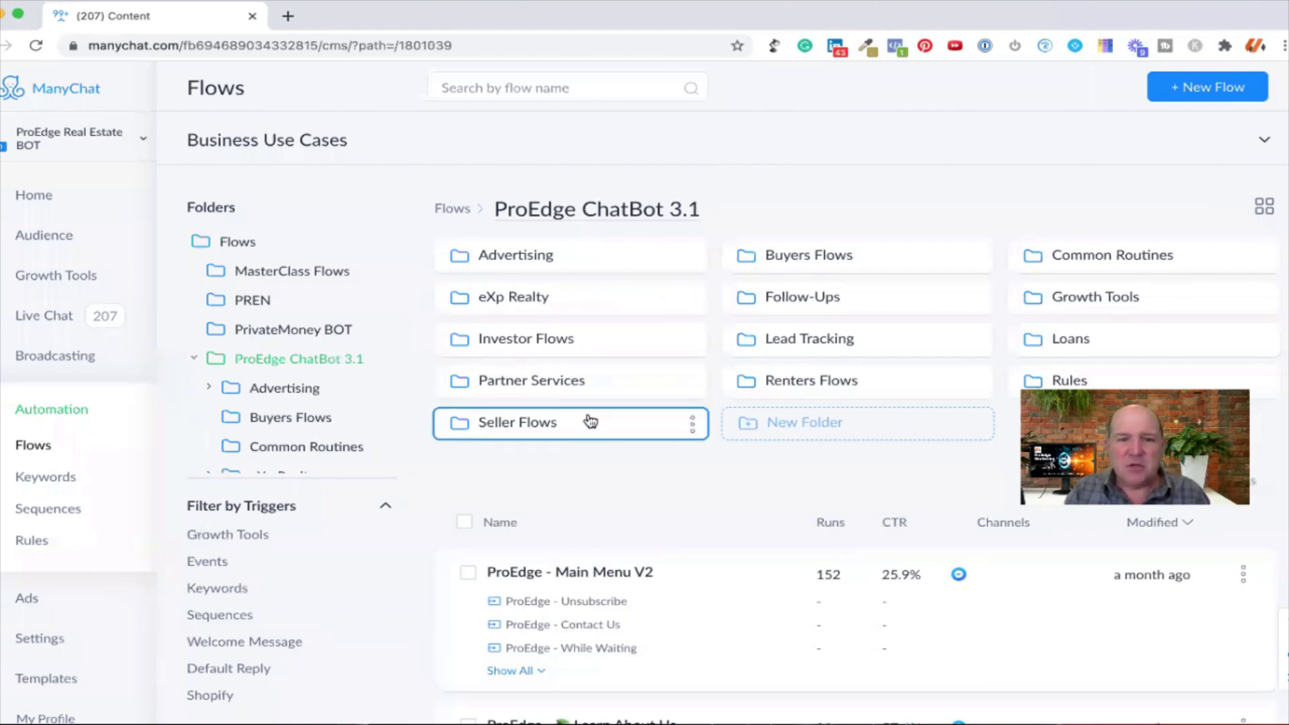
{"action": "left_click", "coordinate": [588, 421]}
{"action": "scroll", "coordinate": [608, 504], "scroll_direction": "down", "scroll_amount": 2}
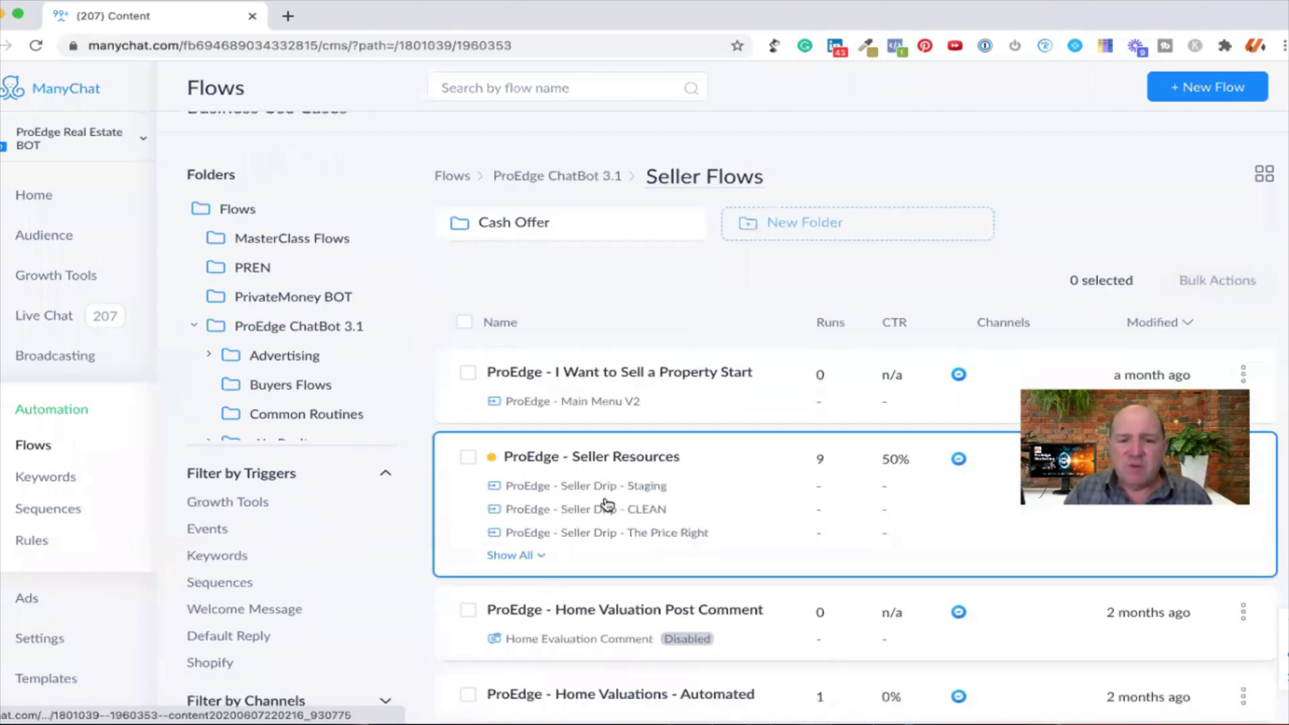
{"action": "scroll", "coordinate": [608, 504], "scroll_direction": "down", "scroll_amount": 7}
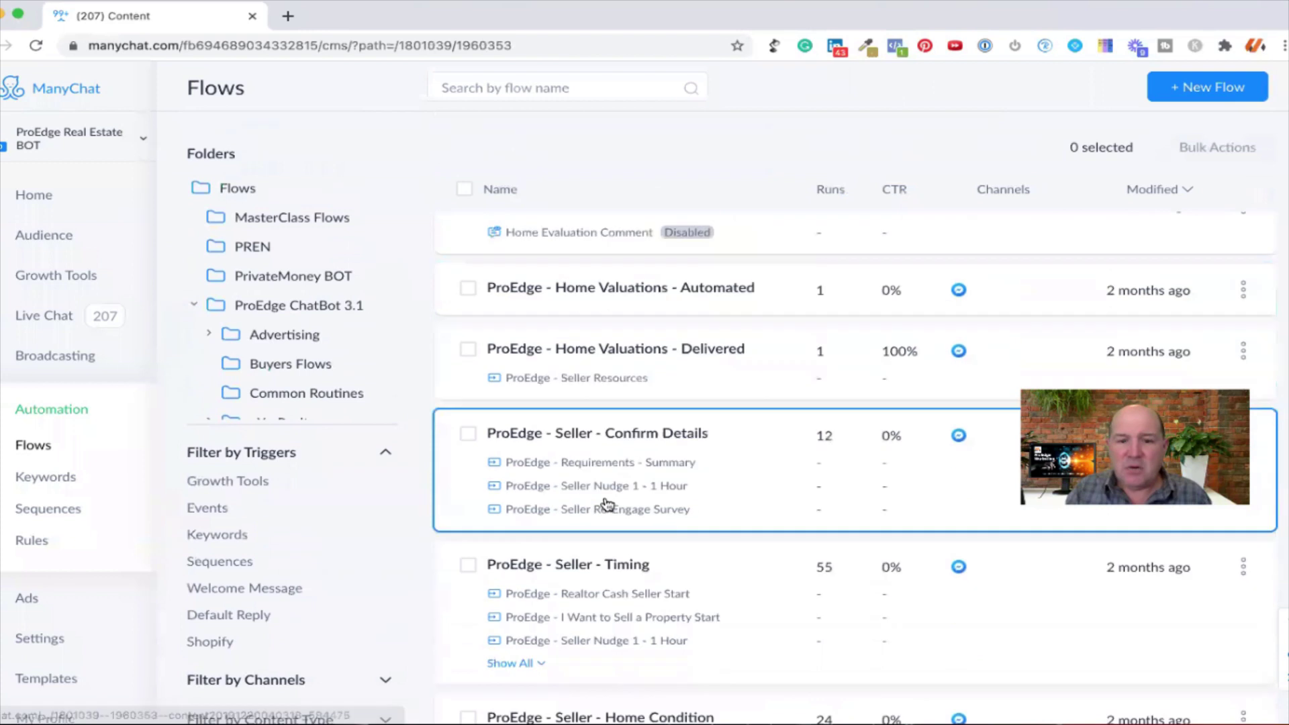
{"action": "left_click", "coordinate": [627, 299]}
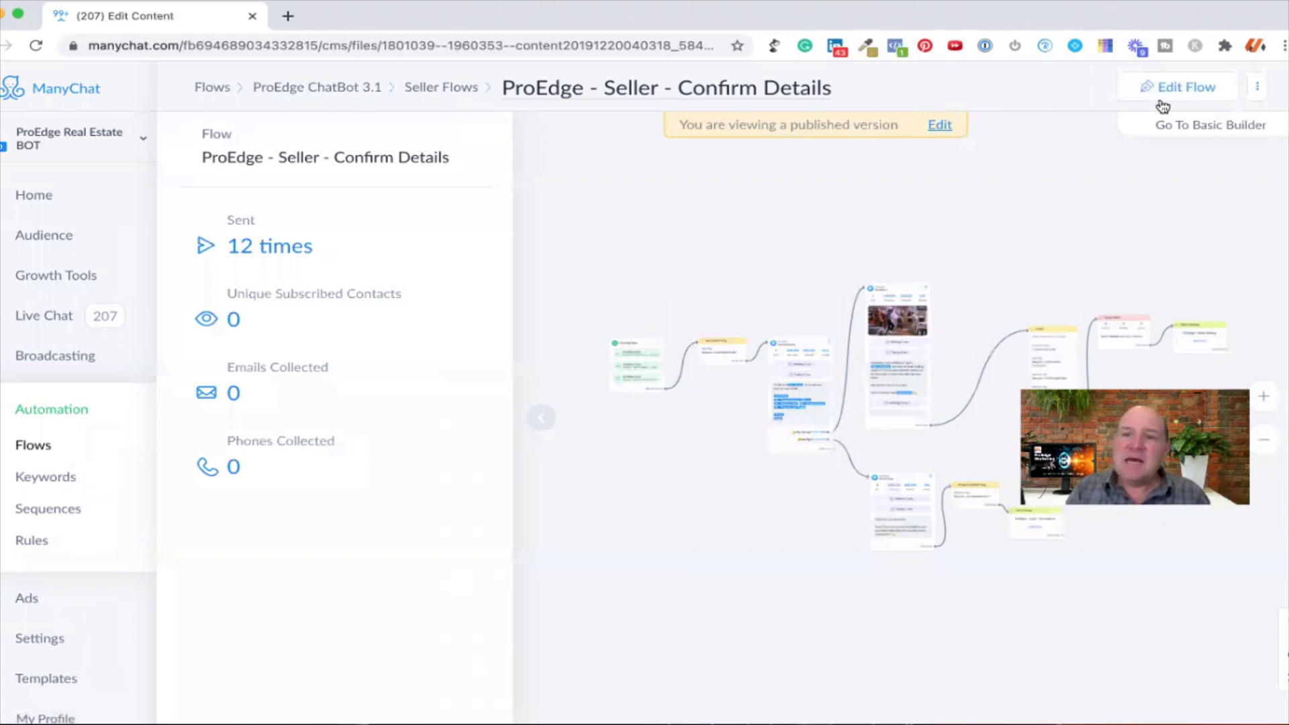
{"action": "left_click", "coordinate": [1178, 87]}
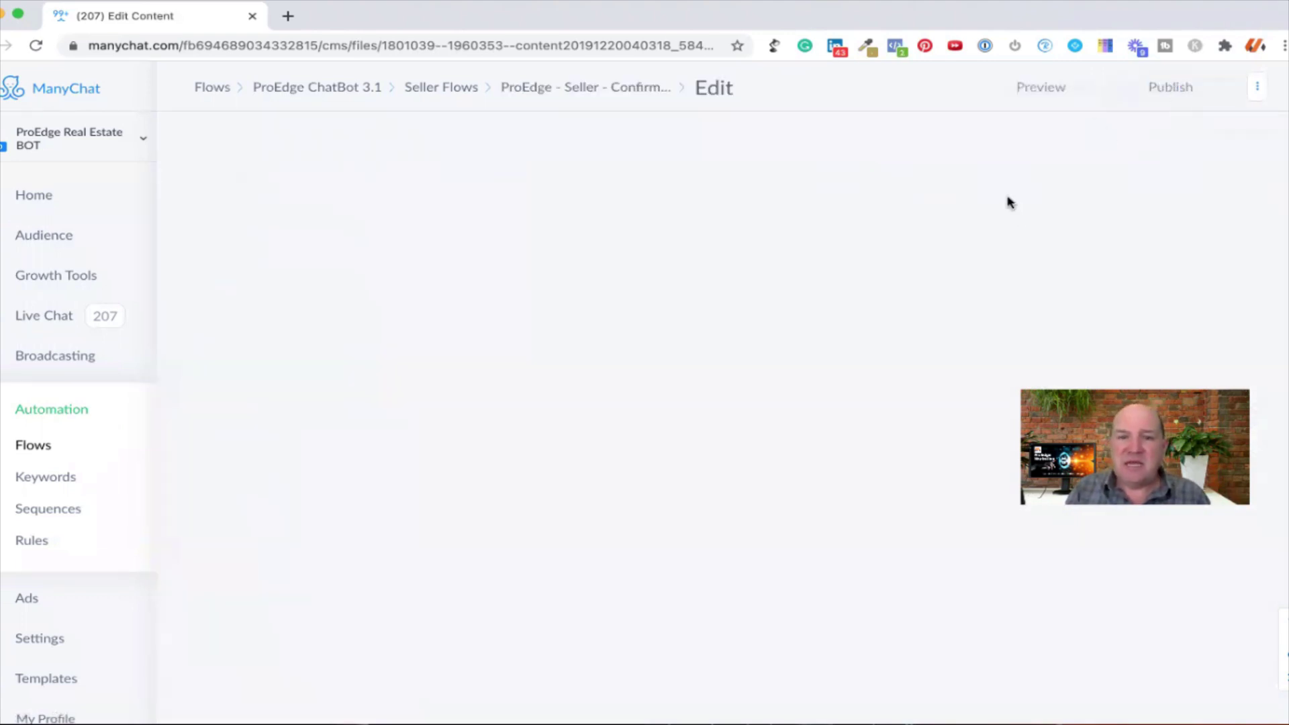
Open the flow's Notify actions step and look at the step types available for adding, including Actions.
{"action": "left_click_drag", "start_coordinate": [818, 223], "coordinate": [464, 159]}
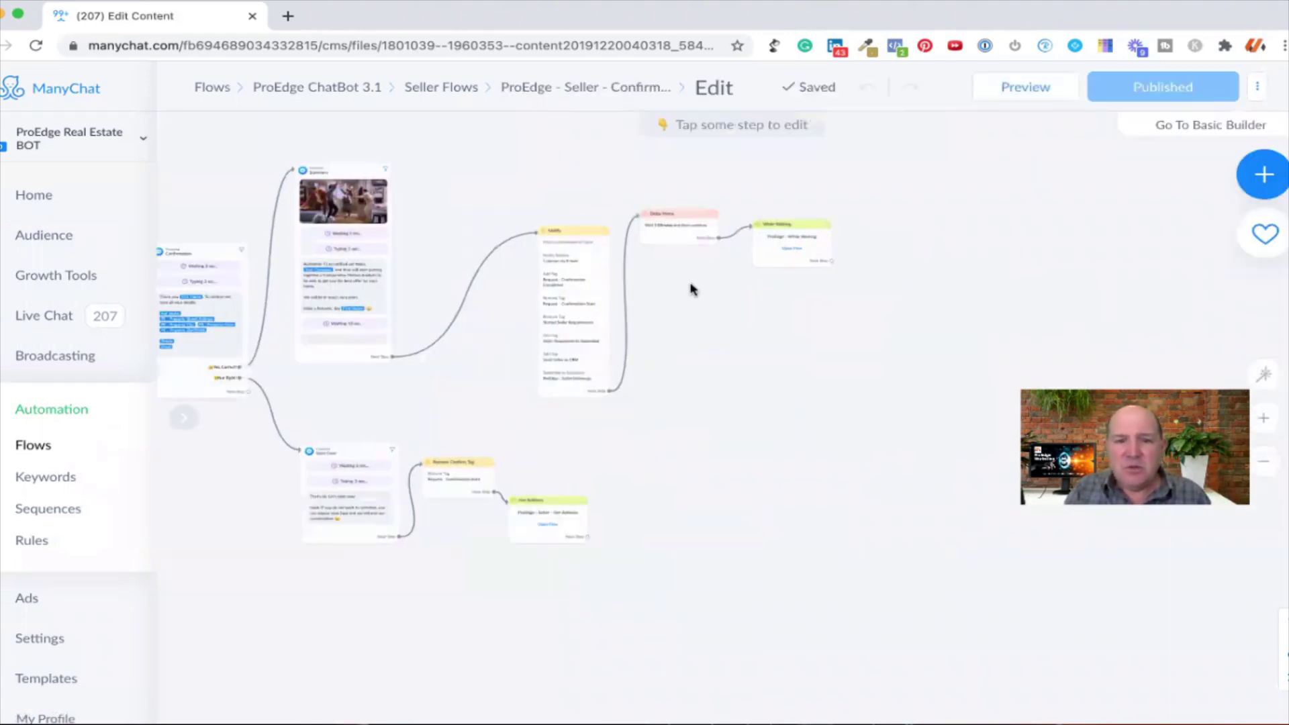
{"action": "left_click_drag", "start_coordinate": [705, 325], "coordinate": [723, 292]}
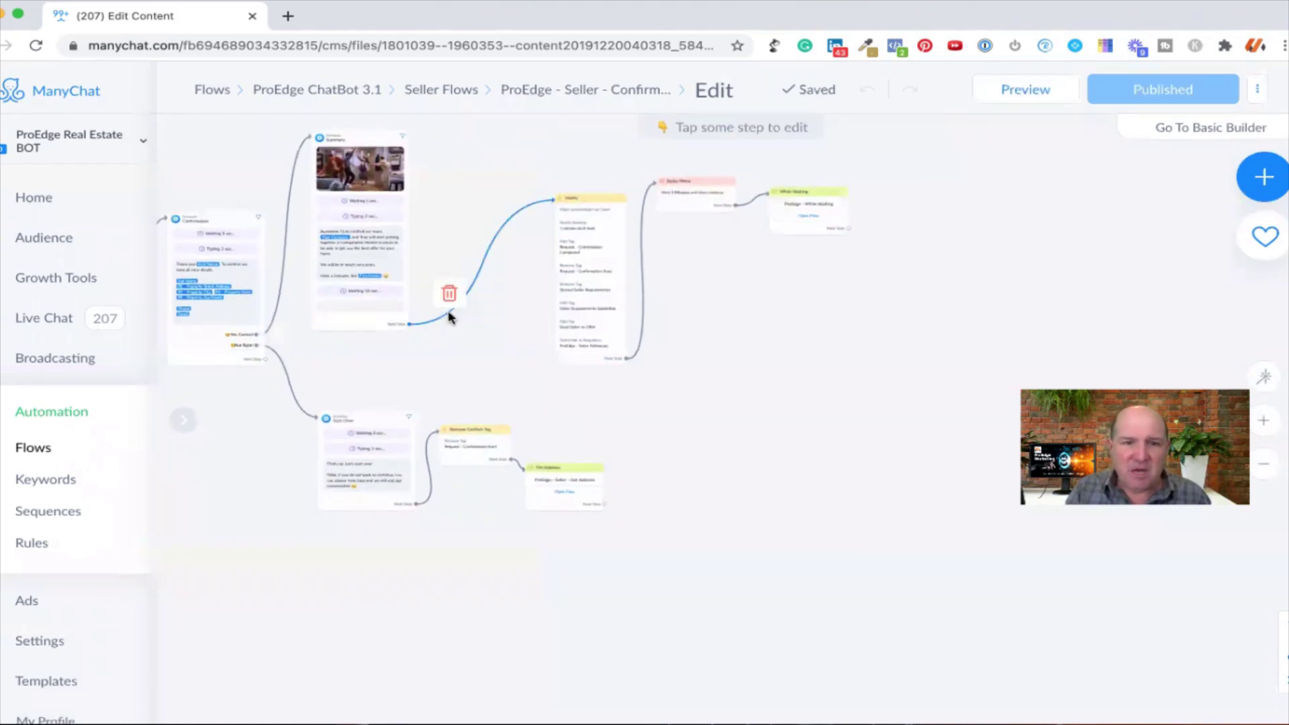
{"action": "scroll", "coordinate": [512, 369], "scroll_direction": "up", "scroll_amount": 3}
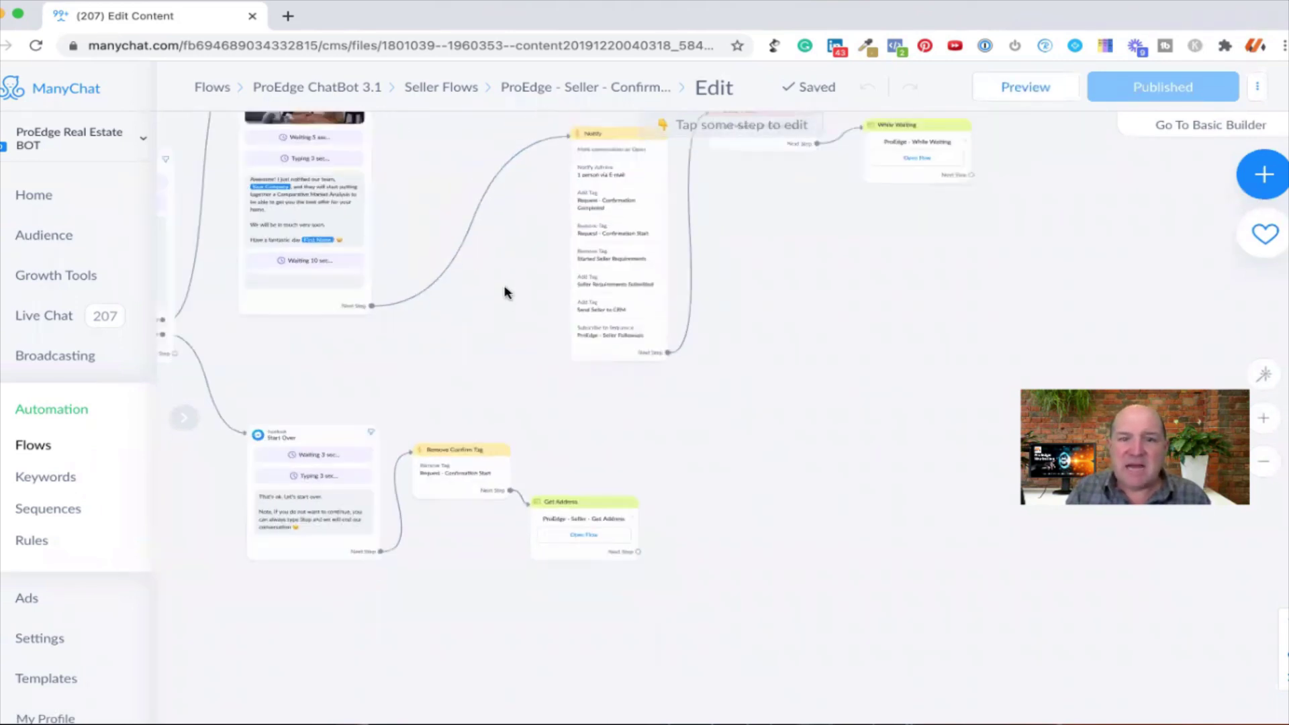
{"action": "left_click_drag", "start_coordinate": [506, 290], "coordinate": [469, 470]}
{"action": "left_click", "coordinate": [568, 399]}
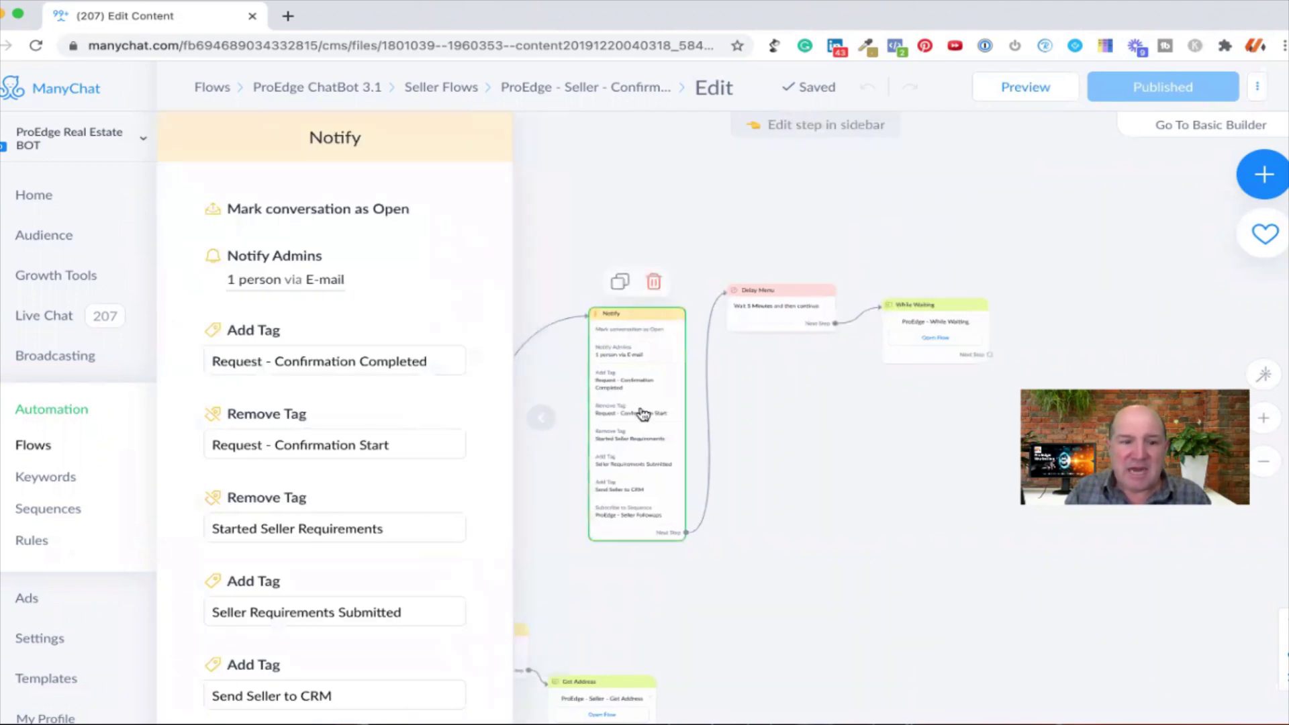
{"action": "left_click", "coordinate": [1263, 175]}
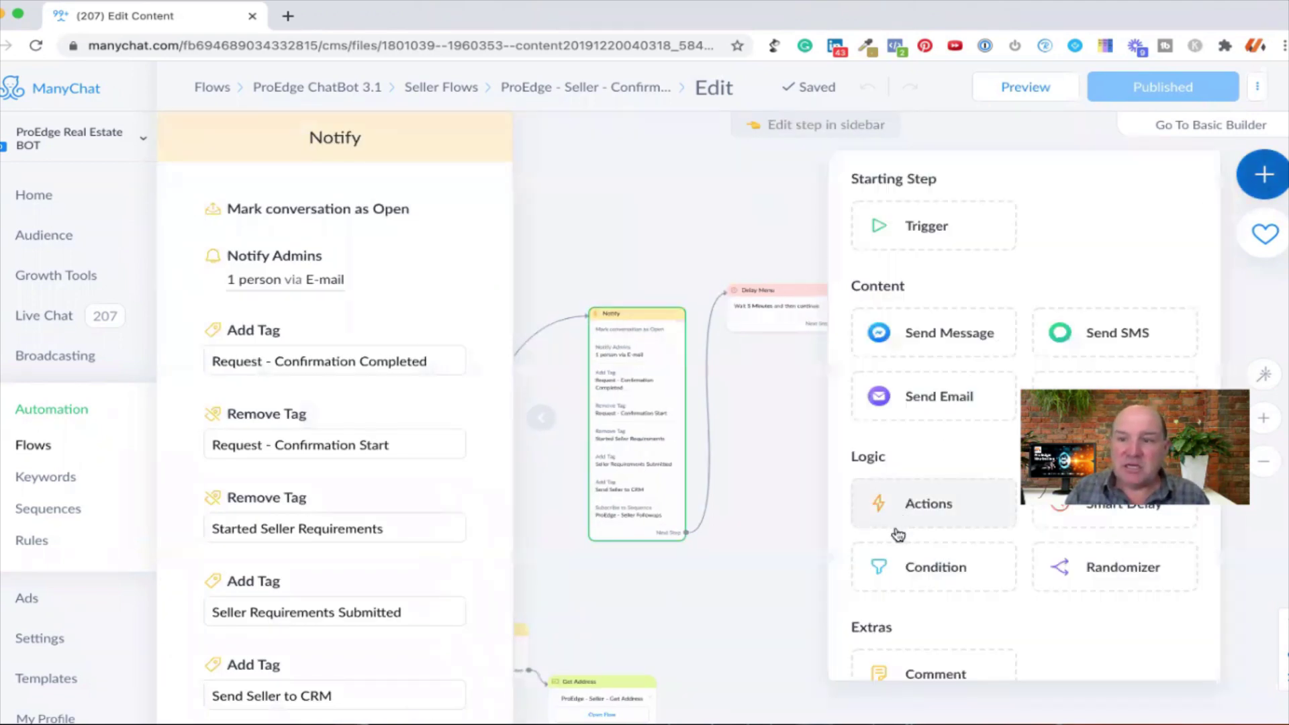
{"action": "left_click", "coordinate": [763, 515]}
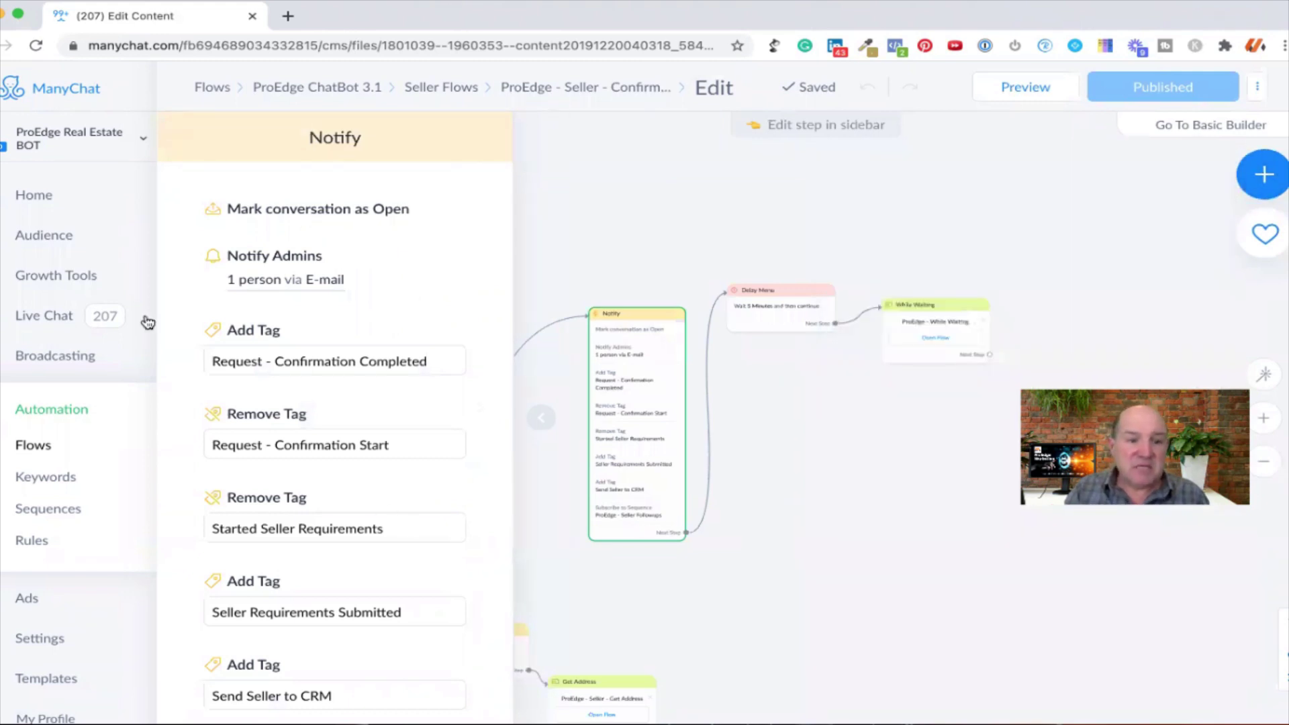
Review the Notify step's list of actions, including the sequence choices for its Subscribe to Sequence action.
{"action": "scroll", "coordinate": [328, 527], "scroll_direction": "down", "scroll_amount": 1}
{"action": "scroll", "coordinate": [329, 528], "scroll_direction": "down", "scroll_amount": 6}
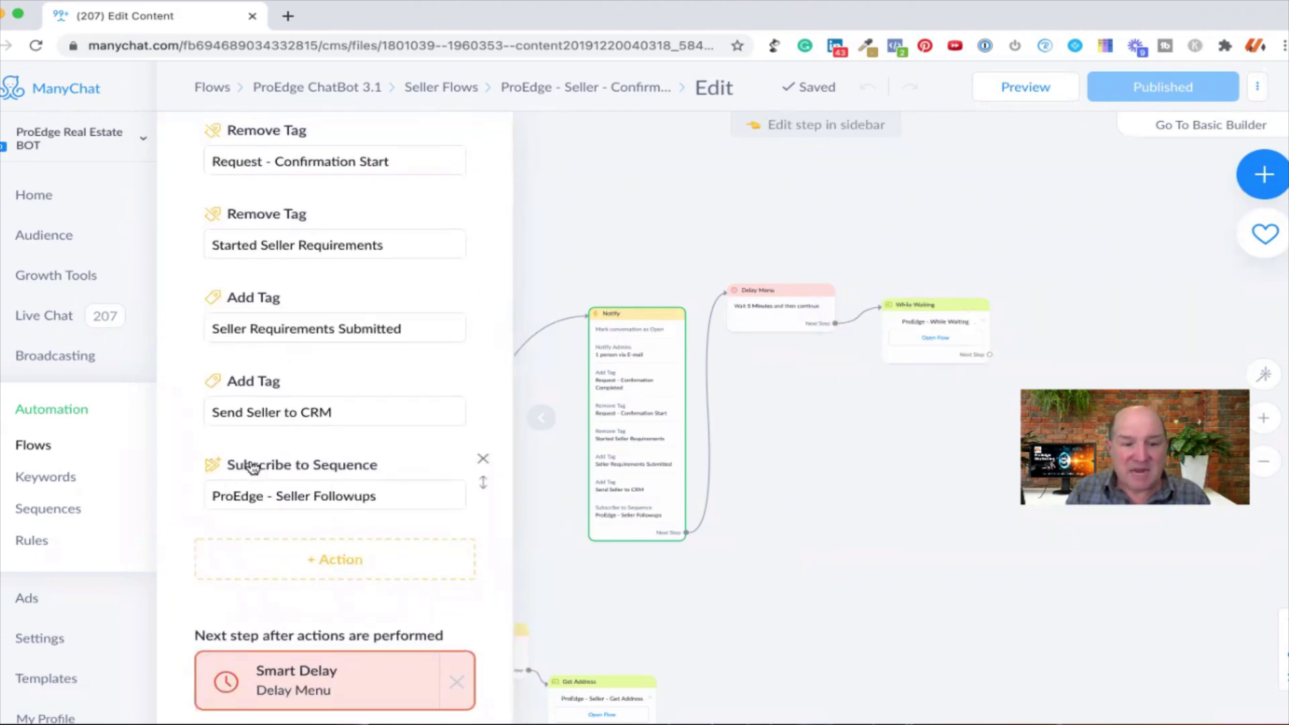
{"action": "left_click", "coordinate": [323, 465]}
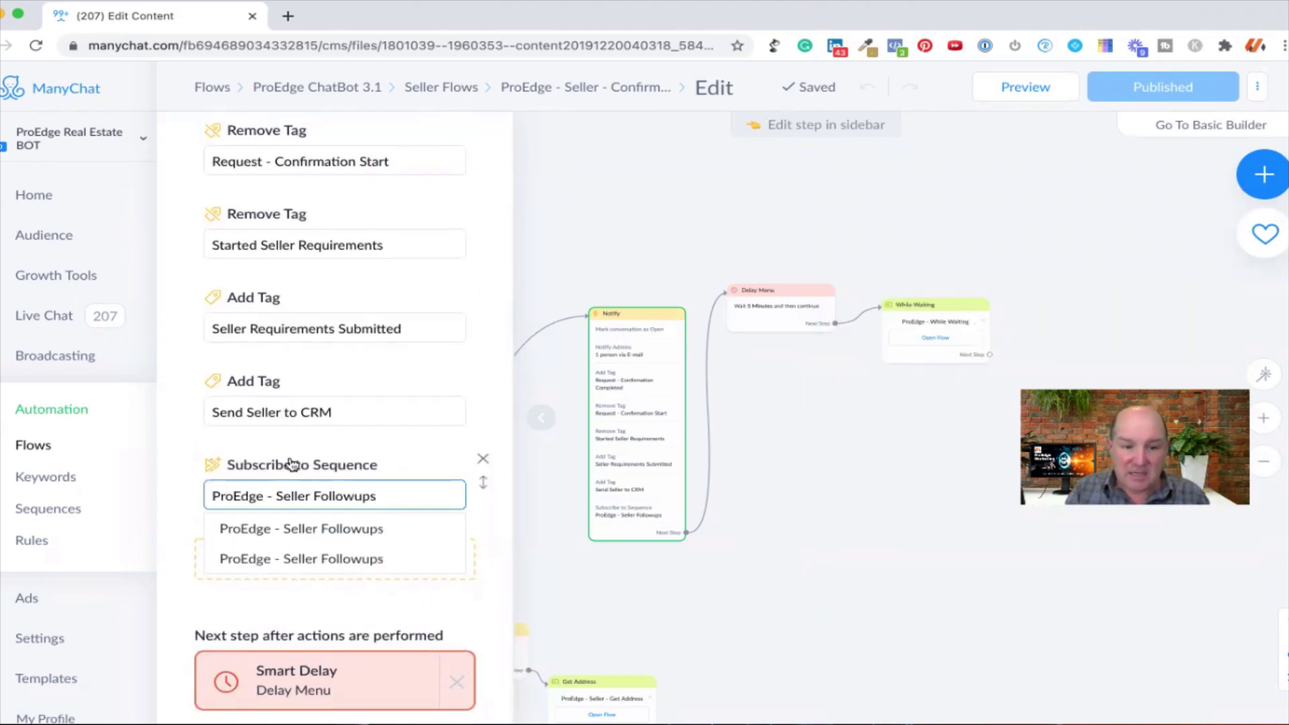
{"action": "left_click", "coordinate": [170, 488]}
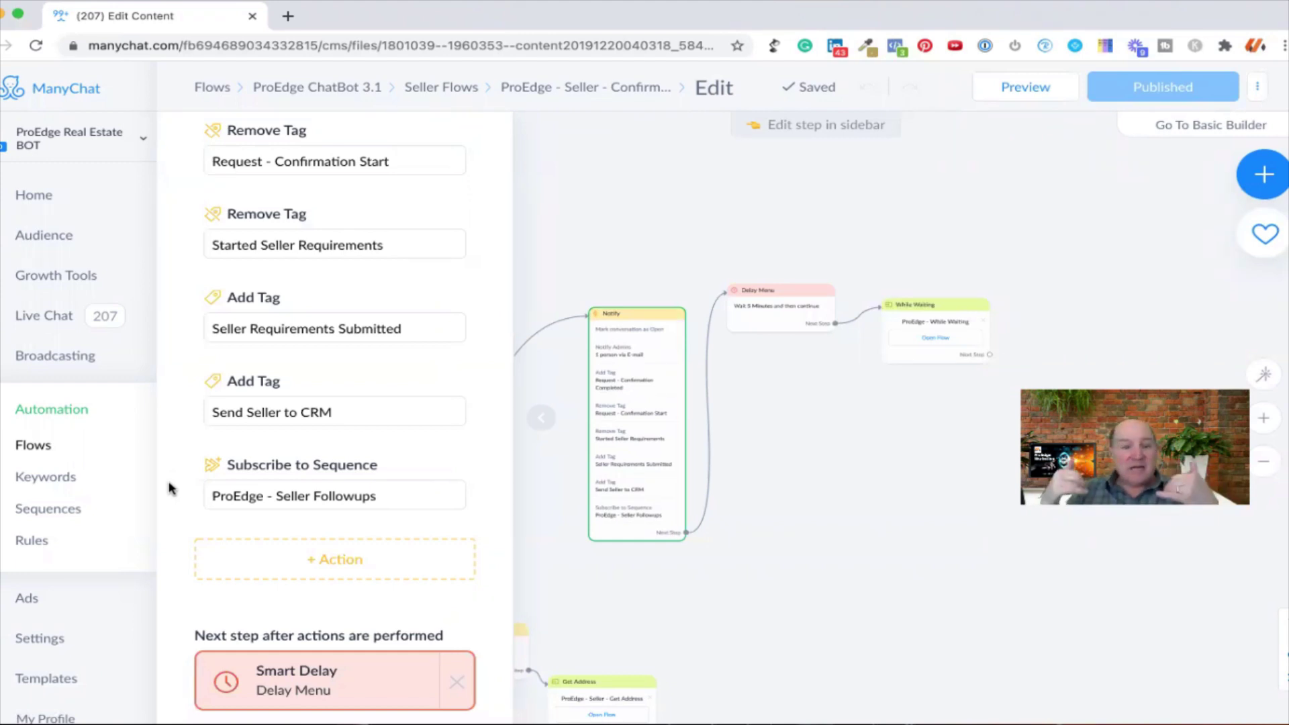
{"action": "scroll", "coordinate": [173, 426], "scroll_direction": "up", "scroll_amount": 5}
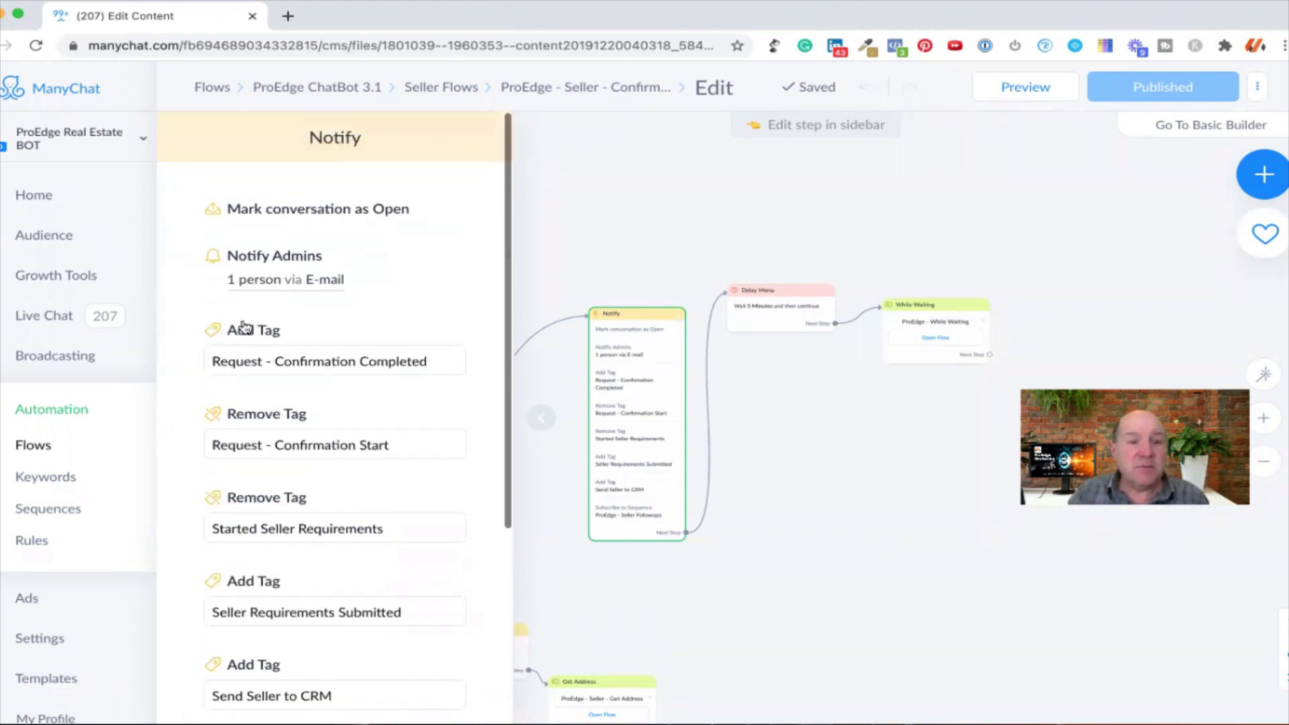